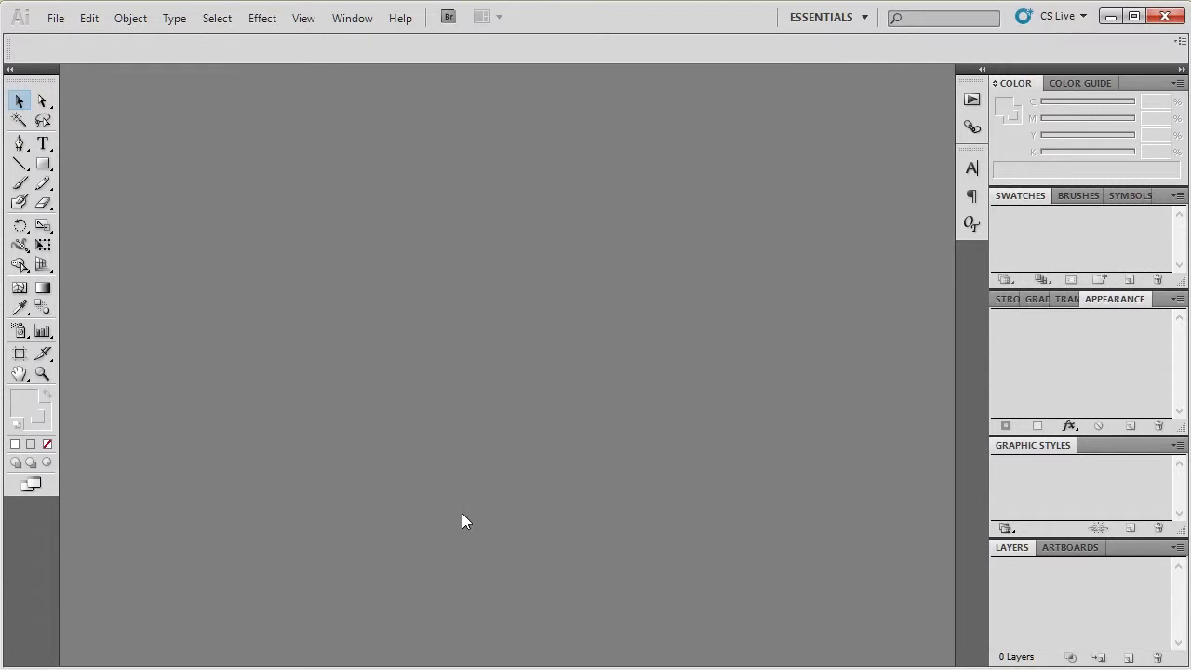
Step: Open the Illustrator file "smart shop_apparel_000702_2 COLORS" from the AI folder
{"action": "left_click", "coordinate": [57, 25]}
{"action": "left_click", "coordinate": [67, 77]}
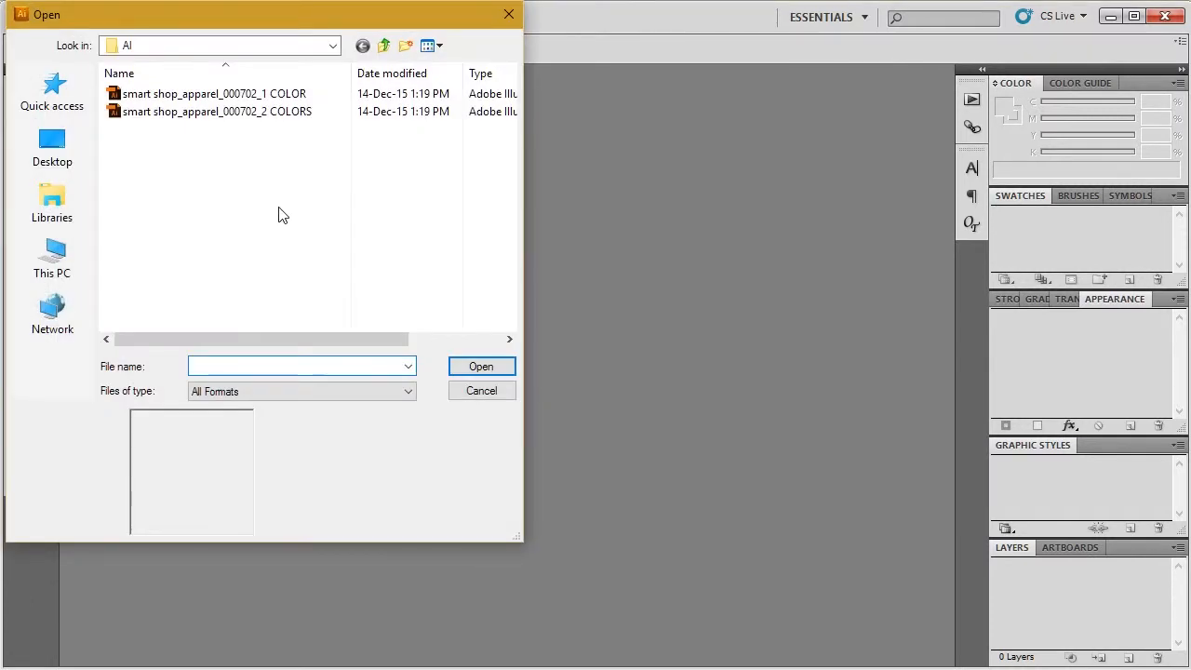
{"action": "left_click", "coordinate": [284, 95]}
{"action": "left_click", "coordinate": [286, 113]}
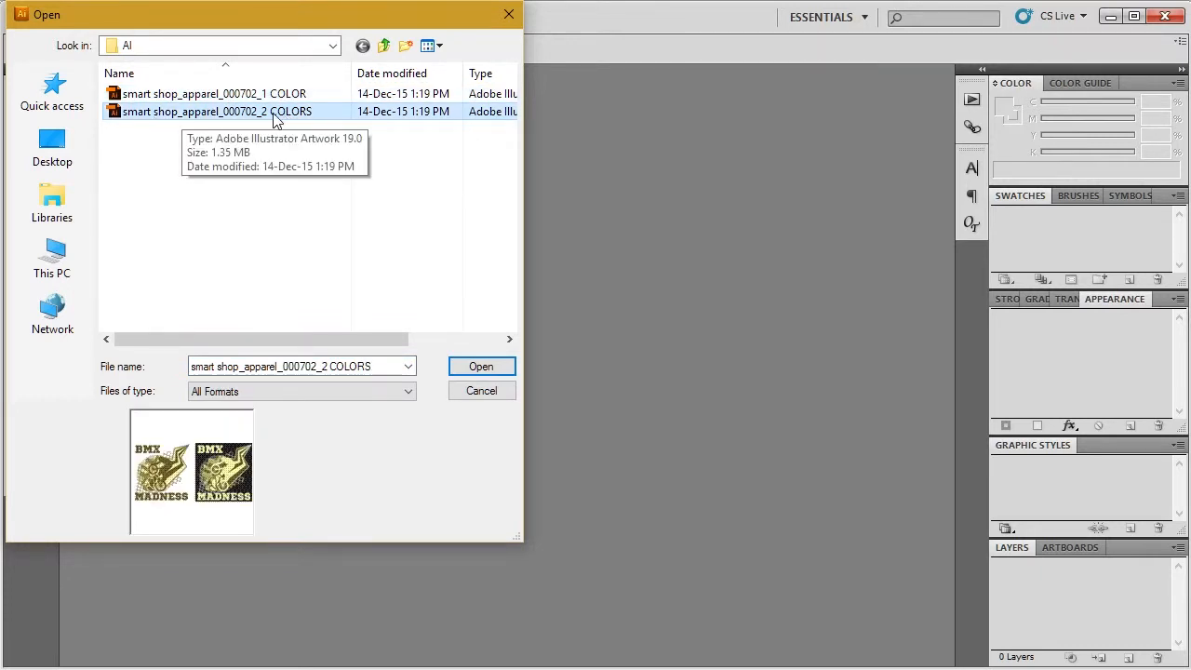
{"action": "left_click", "coordinate": [465, 366]}
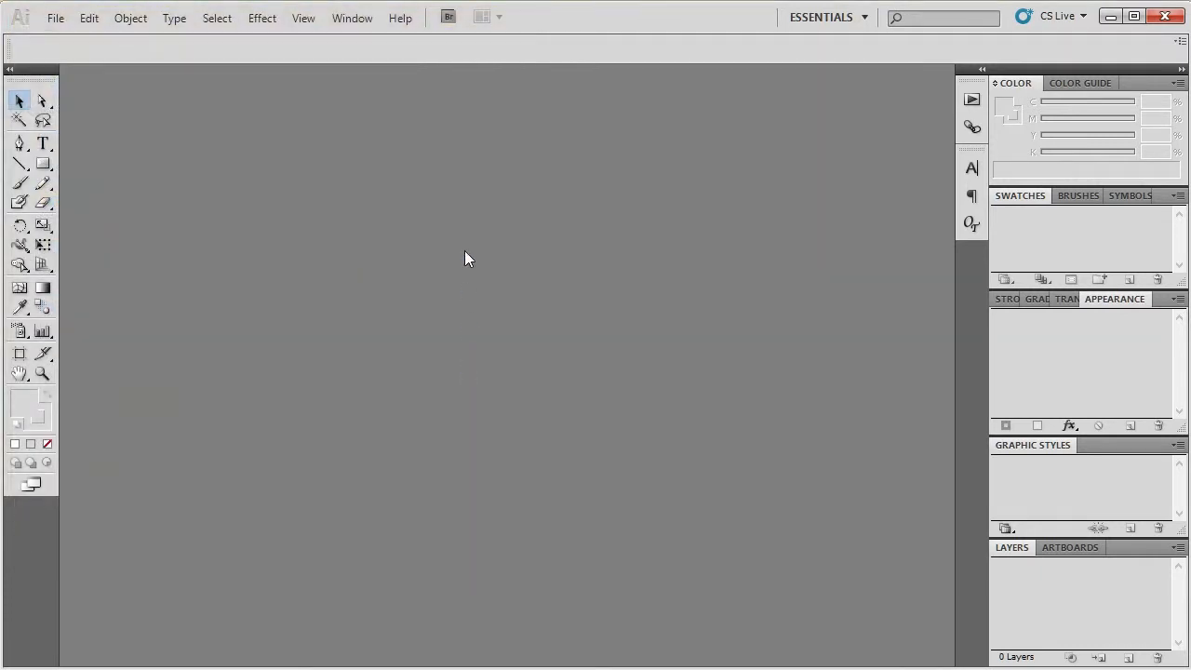
Step: Examine the light and dark BMX artwork versions and how their layers and sublayers are organised
{"action": "scroll", "coordinate": [552, 368], "scroll_direction": "down", "scroll_amount": 10}
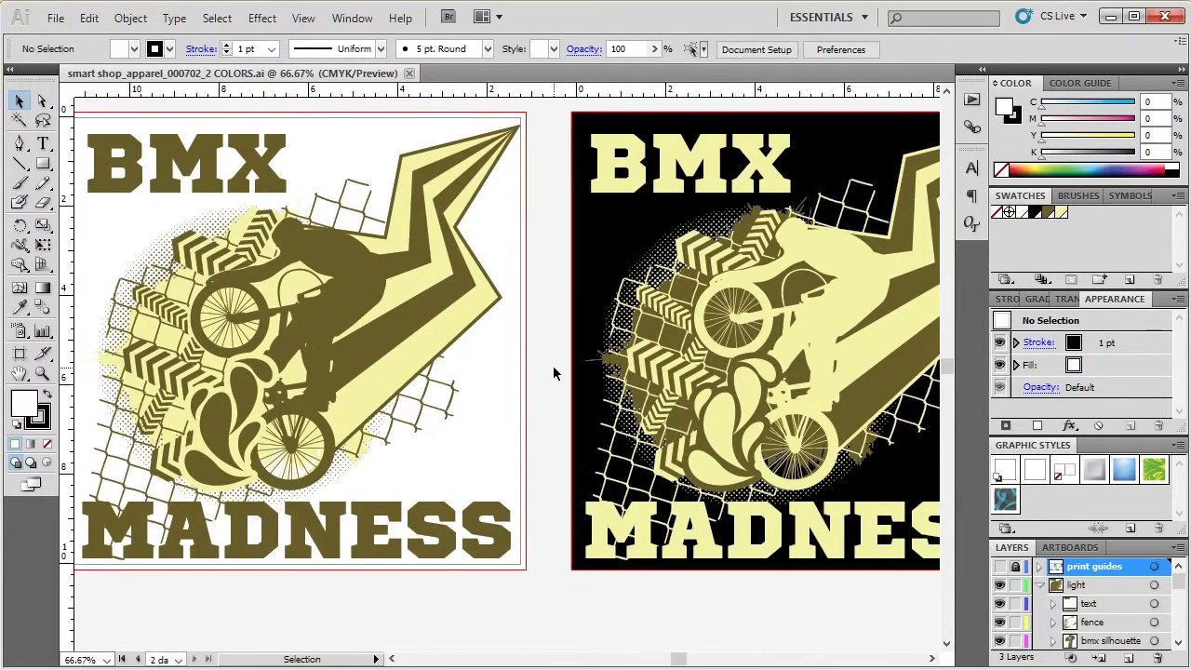
{"action": "scroll", "coordinate": [553, 371], "scroll_direction": "down", "scroll_amount": 2}
{"action": "scroll", "coordinate": [359, 361], "scroll_direction": "up", "scroll_amount": 2}
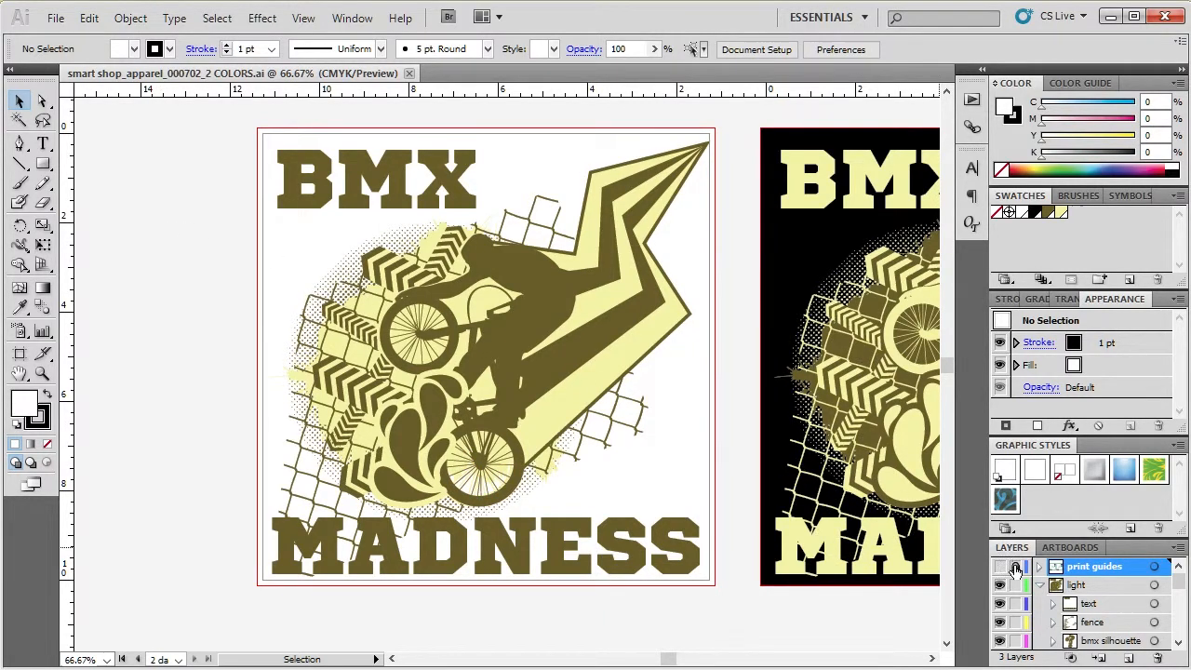
{"action": "scroll", "coordinate": [1051, 633], "scroll_direction": "down", "scroll_amount": 5}
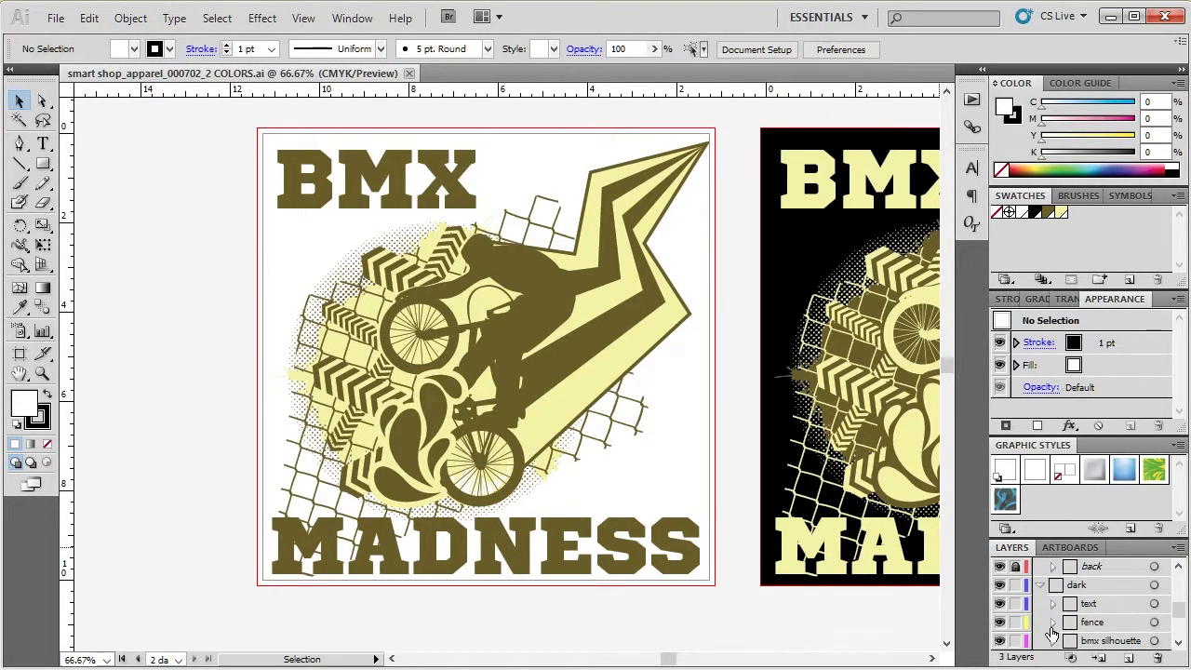
{"action": "scroll", "coordinate": [1051, 632], "scroll_direction": "up", "scroll_amount": 5}
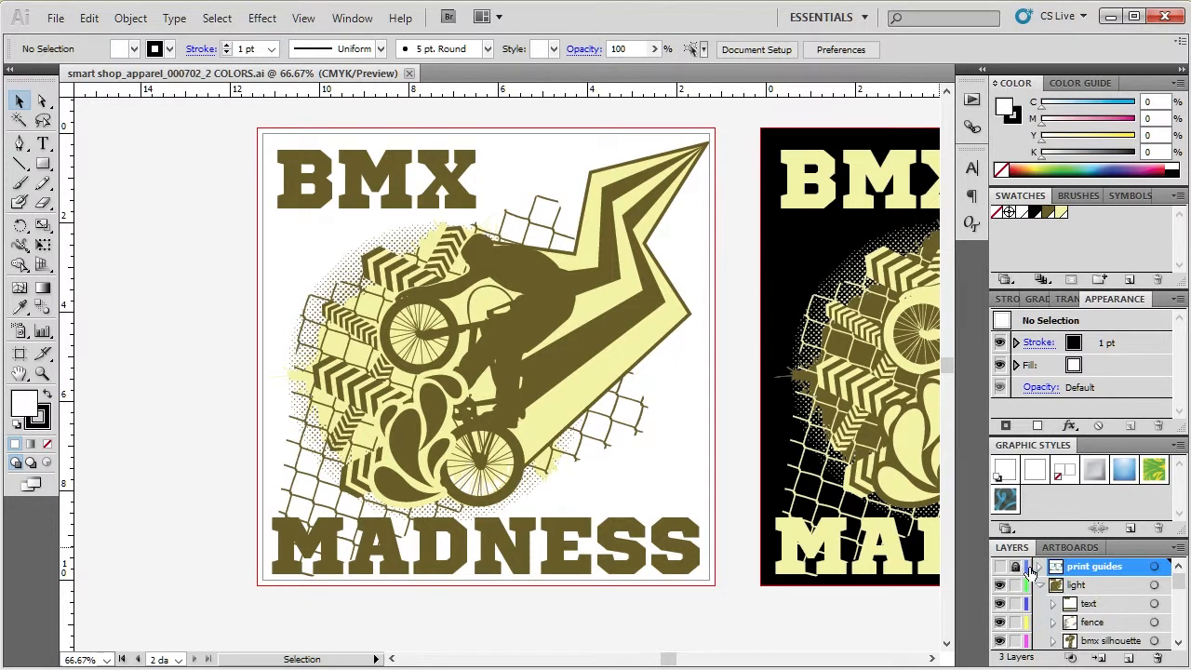
{"action": "left_click", "coordinate": [1039, 585]}
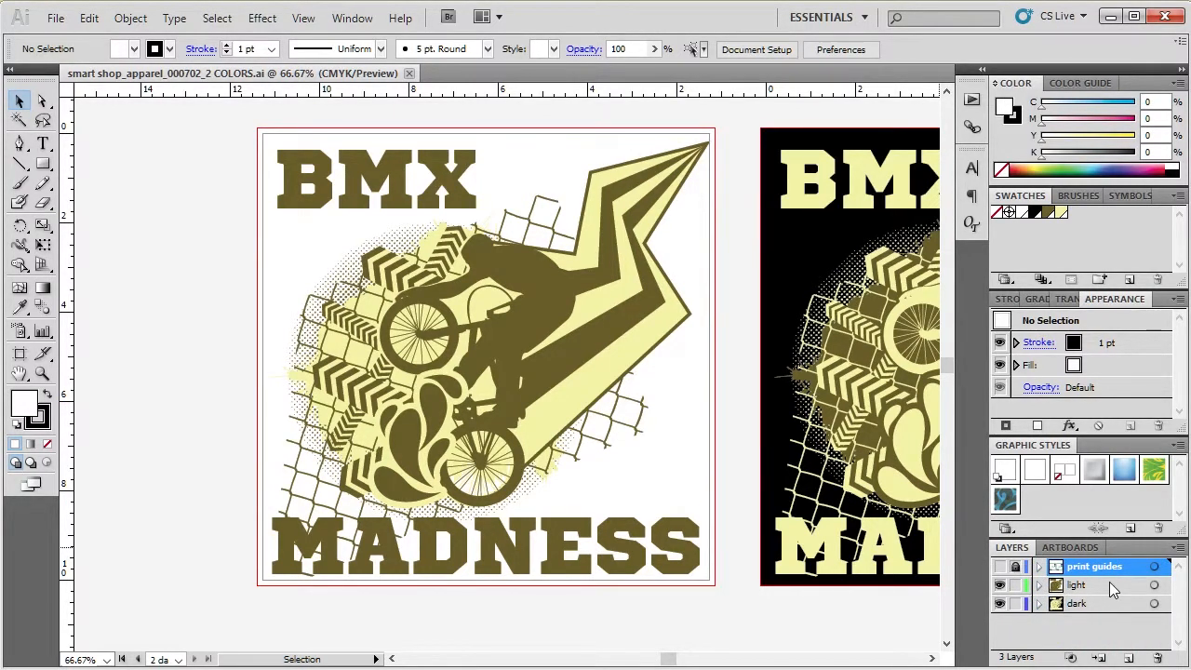
{"action": "left_click", "coordinate": [1039, 585]}
{"action": "scroll", "coordinate": [1045, 596], "scroll_direction": "down", "scroll_amount": 5}
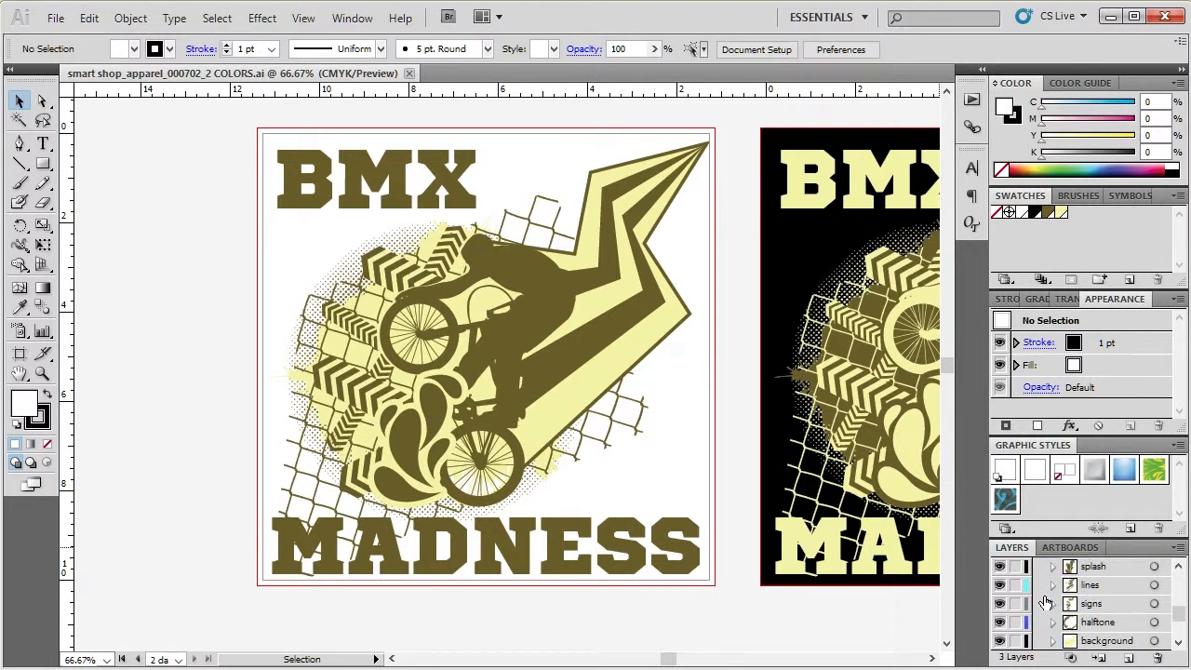
{"action": "scroll", "coordinate": [1097, 623], "scroll_direction": "up", "scroll_amount": 2}
{"action": "scroll", "coordinate": [1095, 614], "scroll_direction": "up", "scroll_amount": 2}
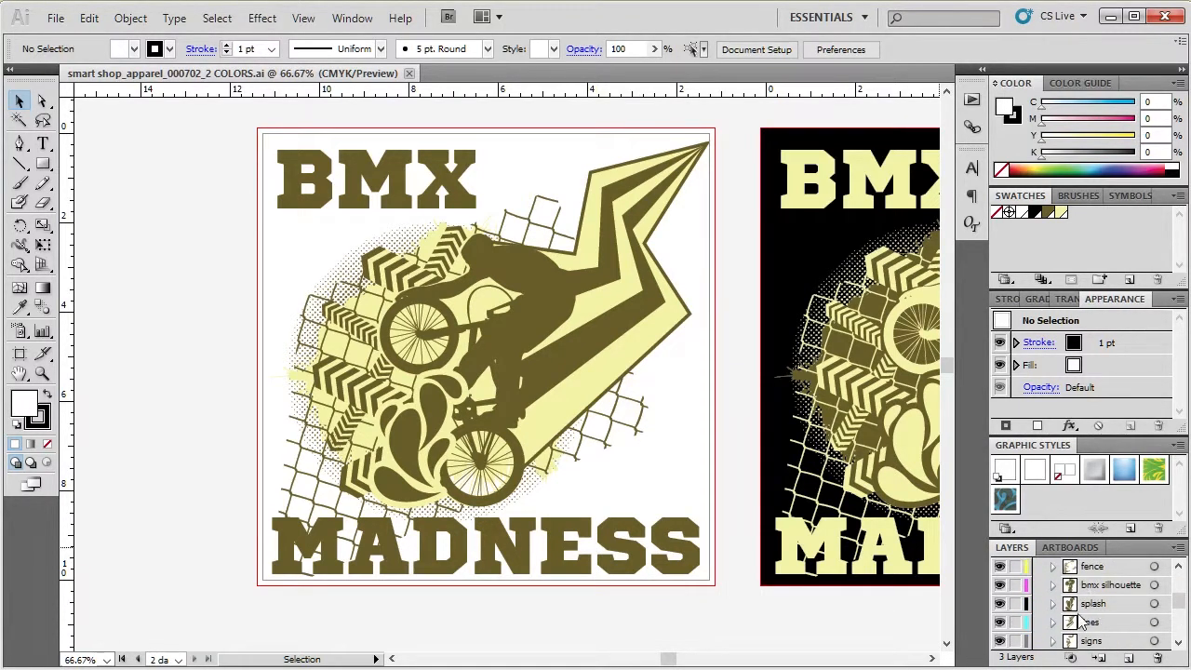
{"action": "scroll", "coordinate": [1096, 610], "scroll_direction": "up", "scroll_amount": 2}
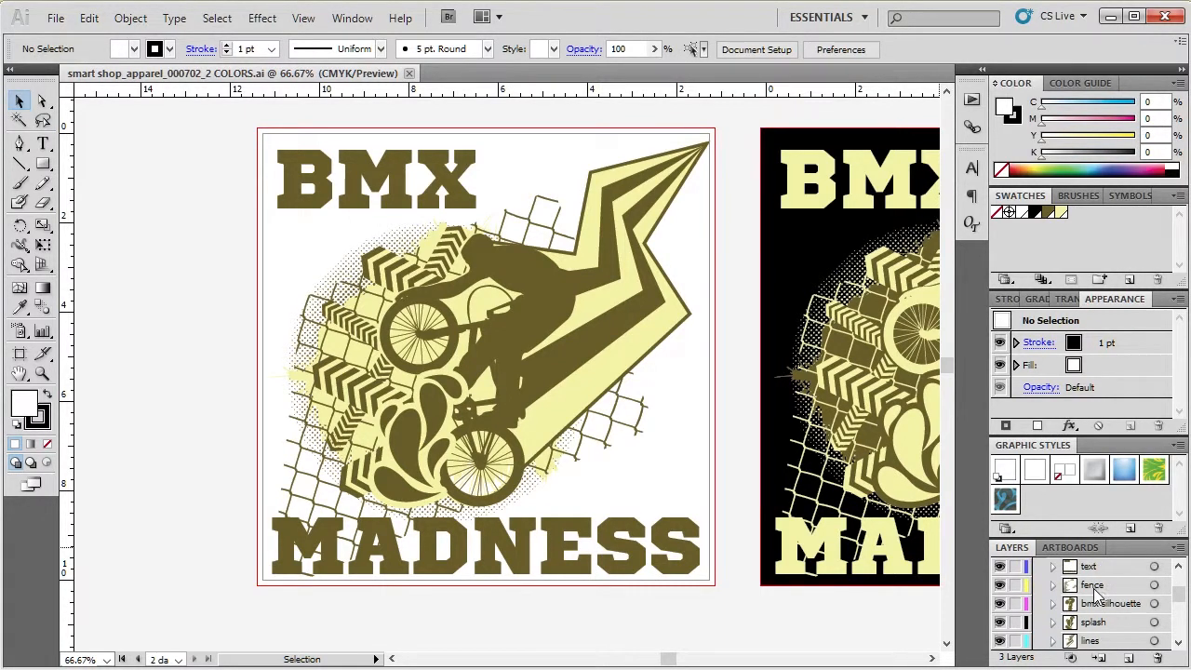
Step: Target the bmx silhouette and fence sublayers of the light layer in turn to highlight their artwork, and clear the selection
{"action": "left_click", "coordinate": [1115, 605]}
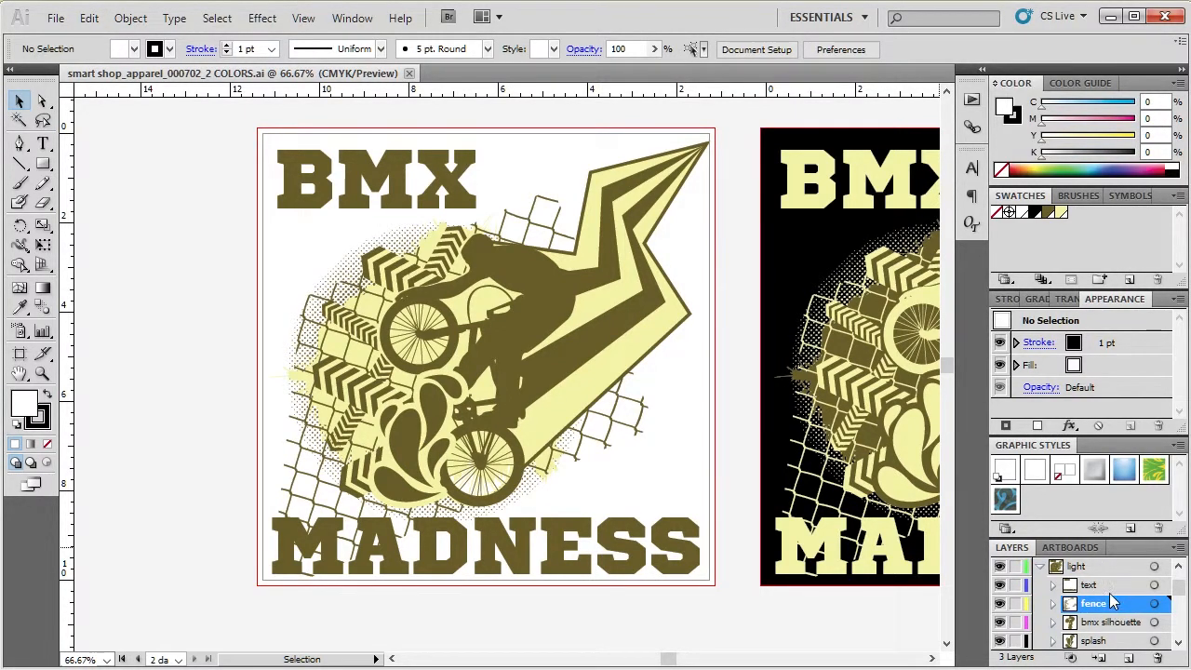
{"action": "left_click", "coordinate": [1111, 590]}
{"action": "left_click", "coordinate": [1111, 603]}
{"action": "left_click", "coordinate": [1154, 621]}
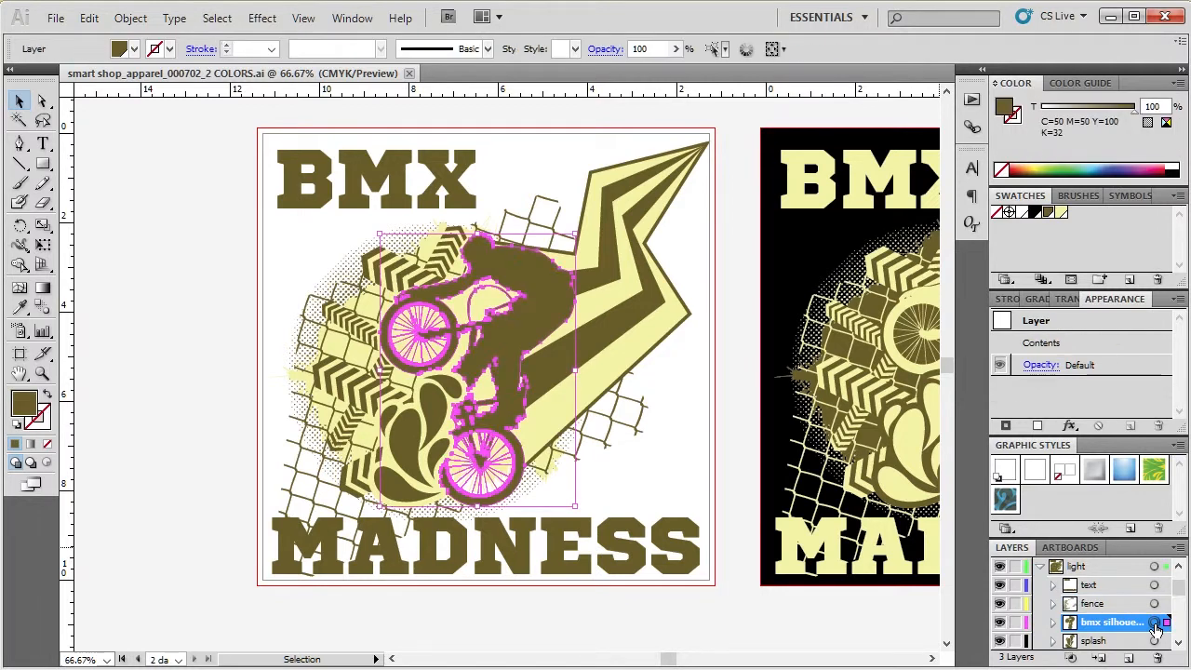
{"action": "left_click", "coordinate": [1154, 603]}
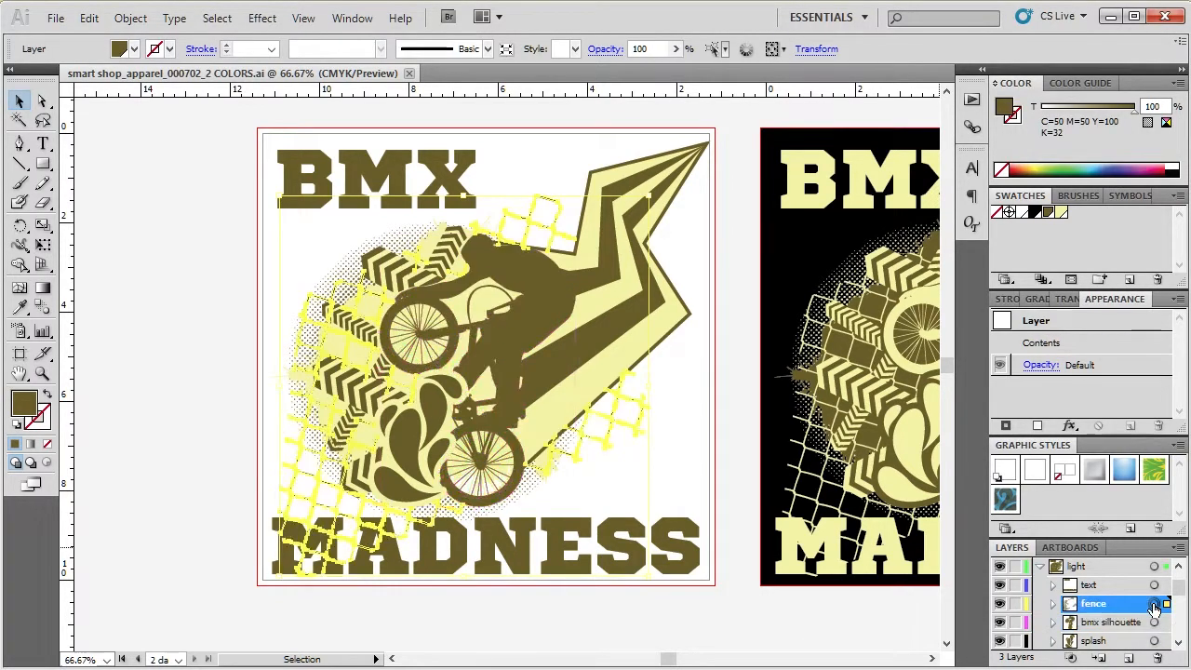
{"action": "left_click", "coordinate": [728, 457]}
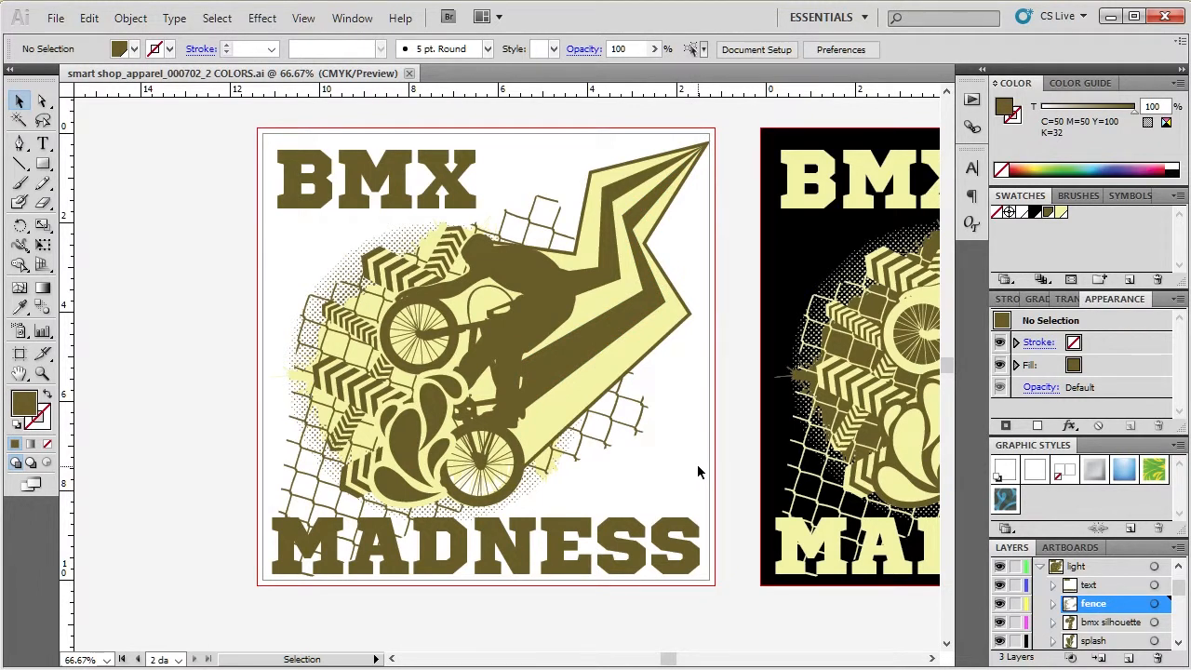
Step: Display the document's color swatches
{"action": "scroll", "coordinate": [697, 465], "scroll_direction": "up", "scroll_amount": 3}
{"action": "scroll", "coordinate": [697, 465], "scroll_direction": "down", "scroll_amount": 3}
{"action": "scroll", "coordinate": [697, 464], "scroll_direction": "up", "scroll_amount": 1}
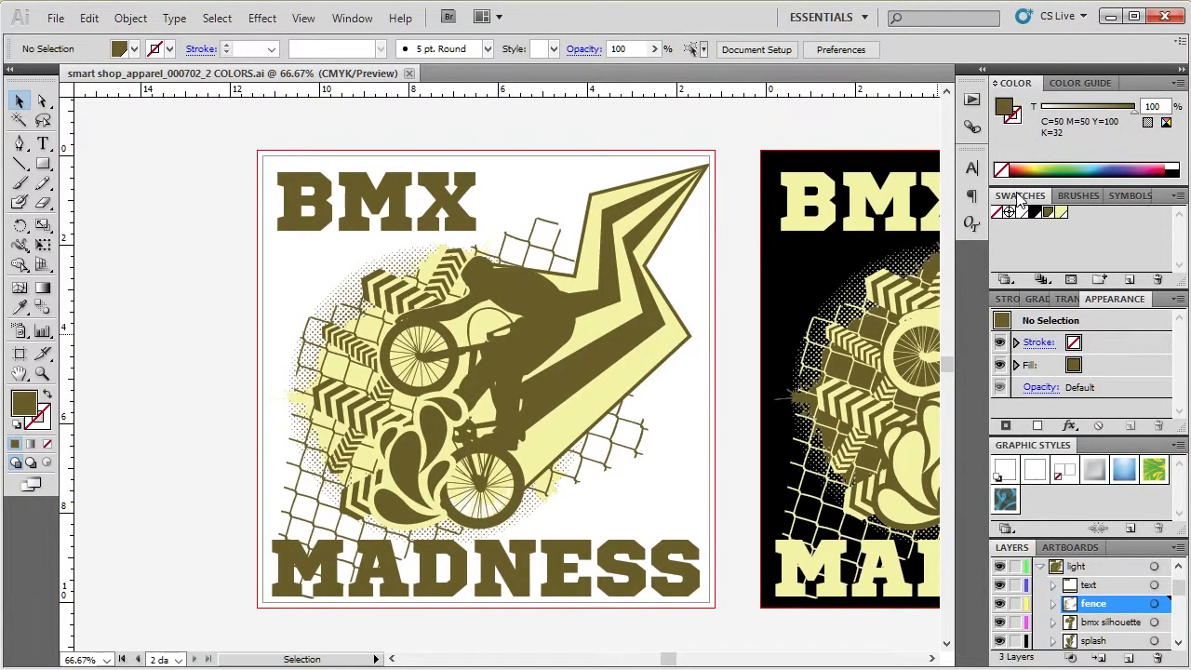
{"action": "left_click", "coordinate": [352, 21]}
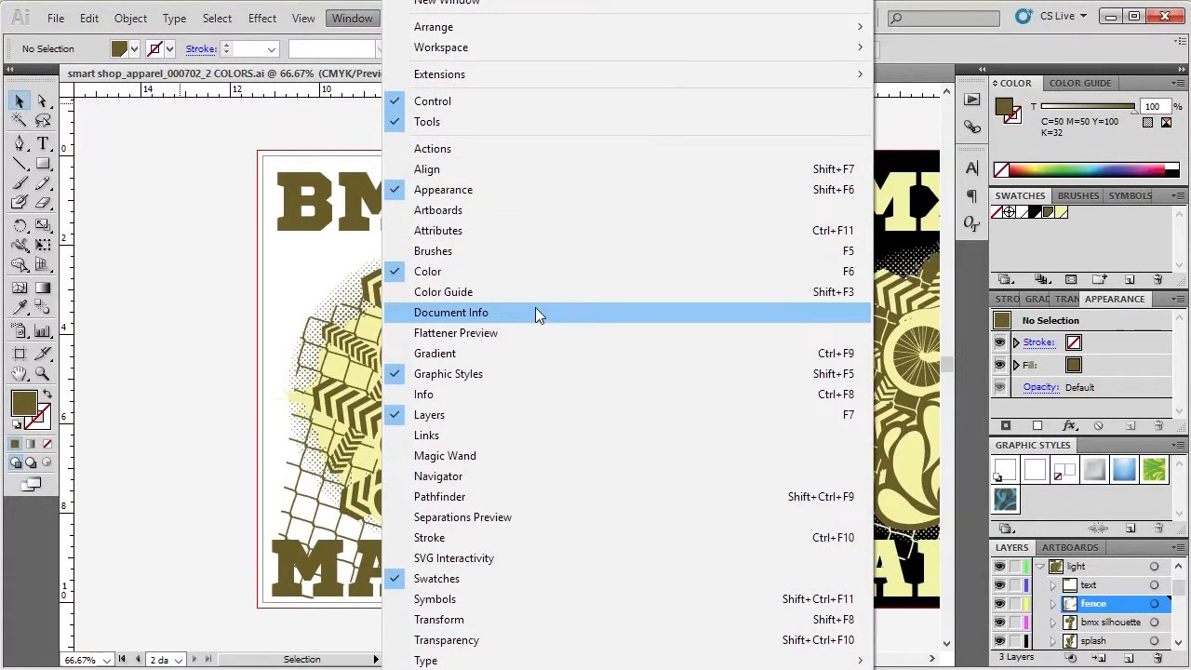
{"action": "left_click", "coordinate": [438, 579]}
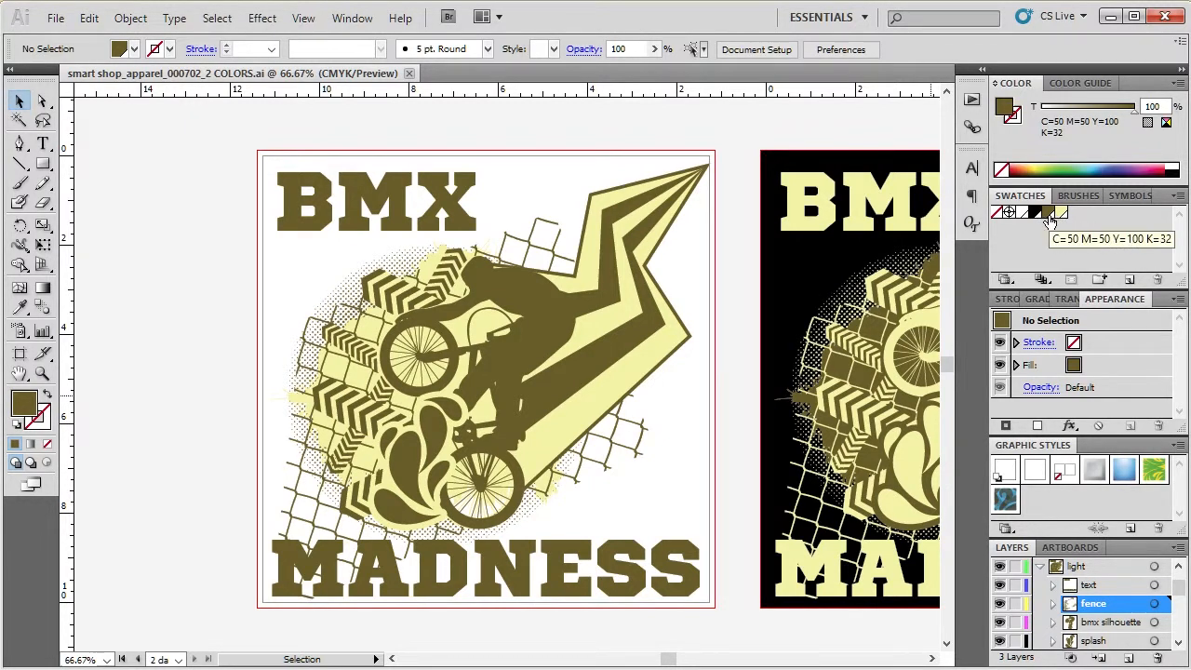
Step: Review the brown global swatch's options with Preview enabled, and accept them without changing the color
{"action": "double_click", "coordinate": [1049, 214]}
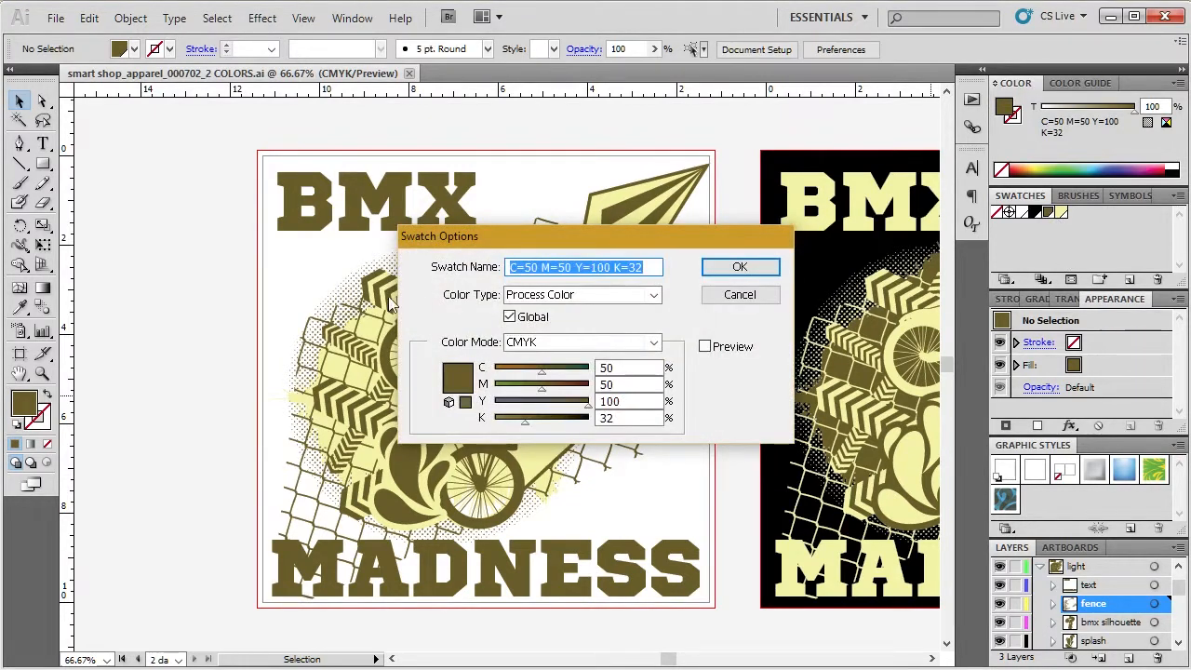
{"action": "left_click_drag", "start_coordinate": [589, 243], "coordinate": [376, 223]}
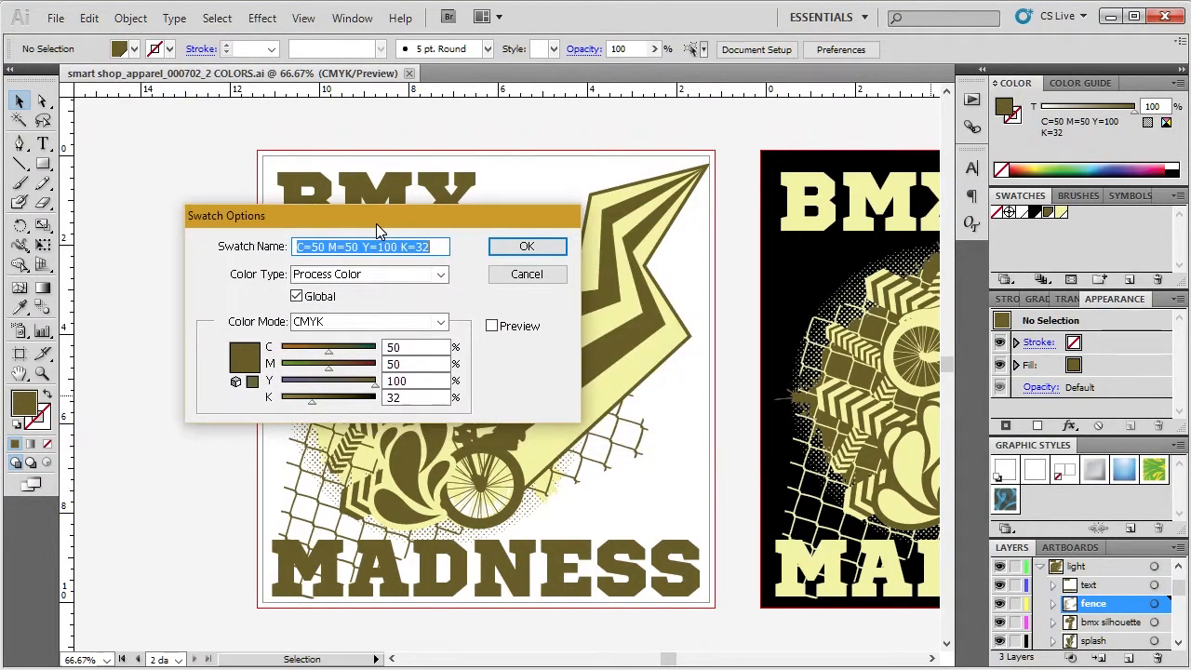
{"action": "left_click", "coordinate": [492, 325]}
{"action": "left_click_drag", "start_coordinate": [453, 213], "coordinate": [747, 210]}
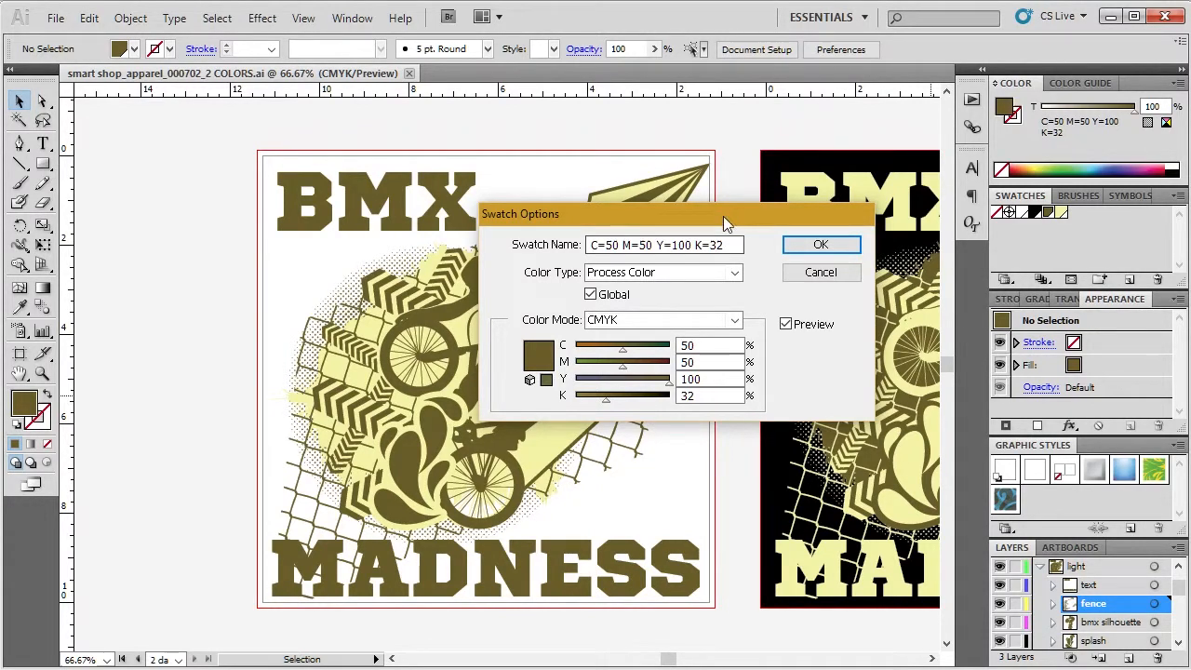
{"action": "left_click_drag", "start_coordinate": [722, 221], "coordinate": [767, 256]}
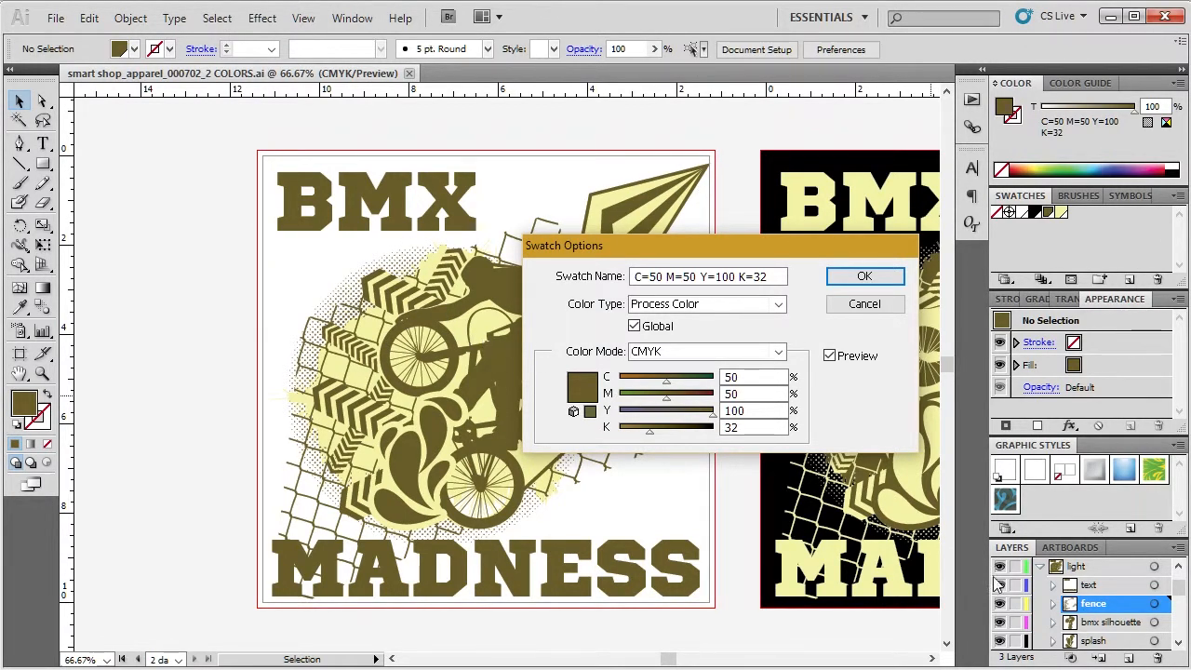
{"action": "left_click", "coordinate": [889, 276]}
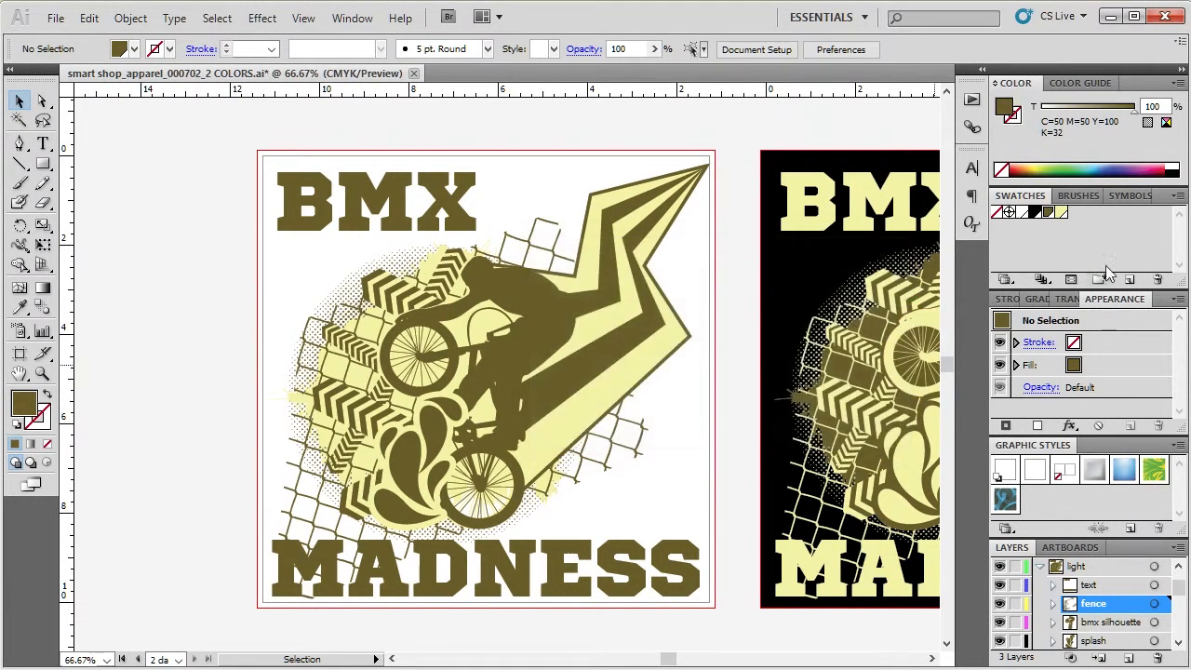
Step: Edit the brown global swatch with Preview enabled, setting cyan to 100, magenta to 0 and black to 50
{"action": "double_click", "coordinate": [1046, 214]}
{"action": "left_click", "coordinate": [705, 346]}
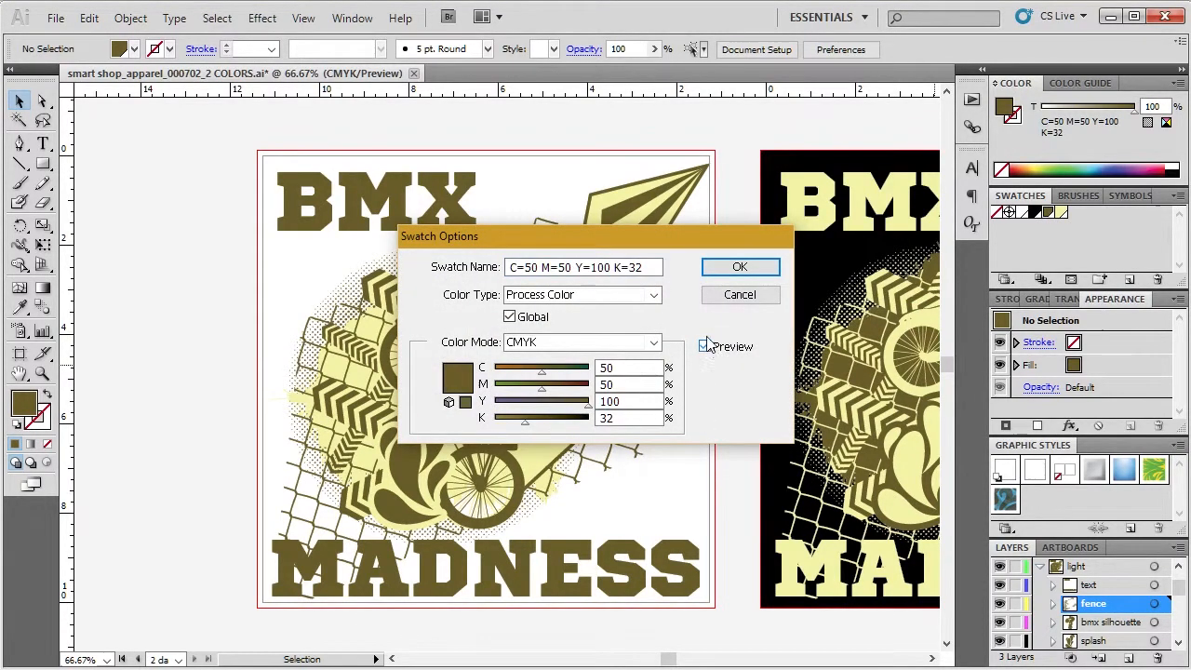
{"action": "left_click_drag", "start_coordinate": [625, 239], "coordinate": [843, 224]}
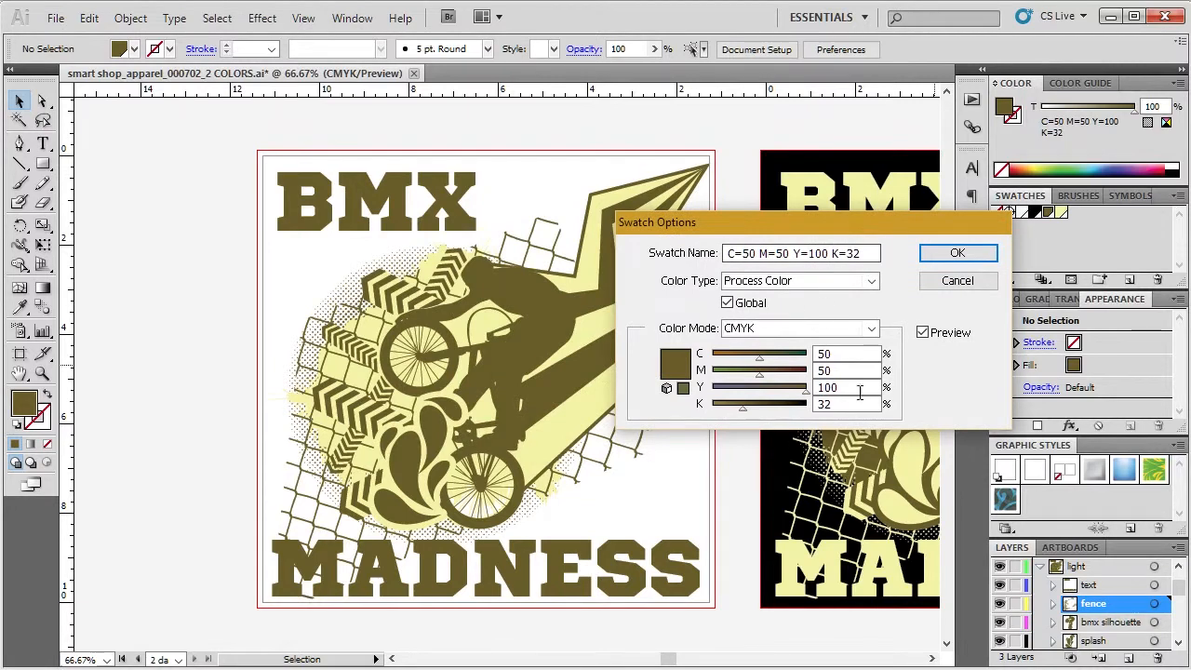
{"action": "double_click", "coordinate": [853, 355]}
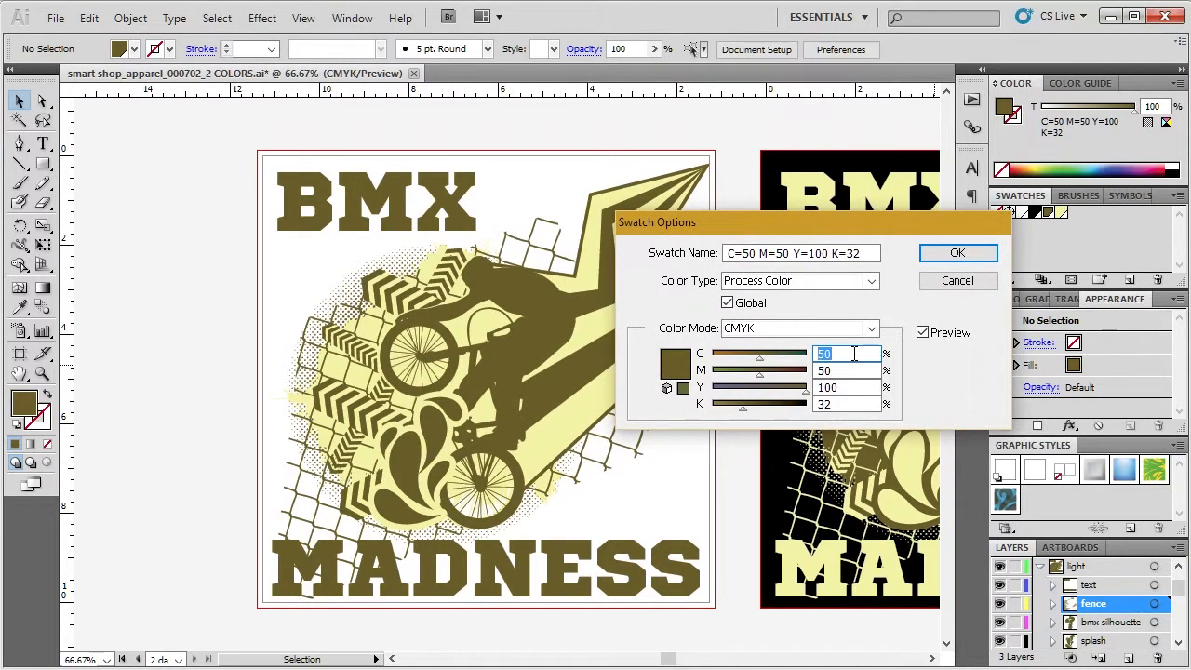
{"action": "type", "text": "100"}
{"action": "key", "text": "Tab"}
{"action": "type", "text": "0"}
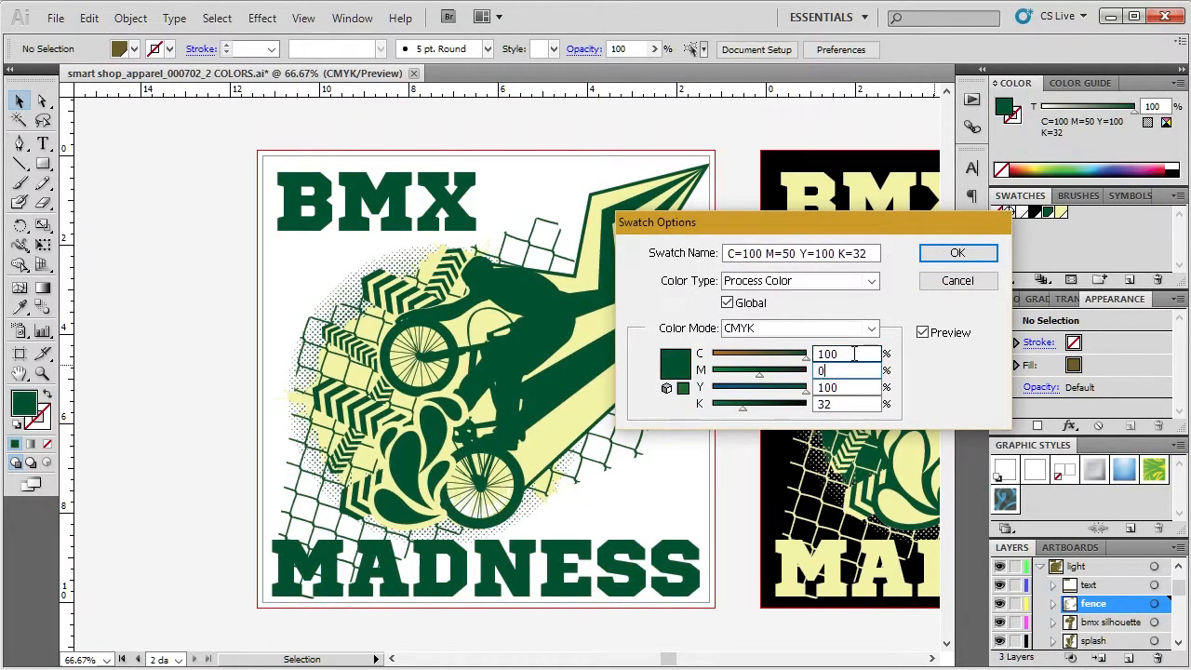
{"action": "key", "text": "Tab"}
{"action": "key", "text": "Tab"}
{"action": "type", "text": "50"}
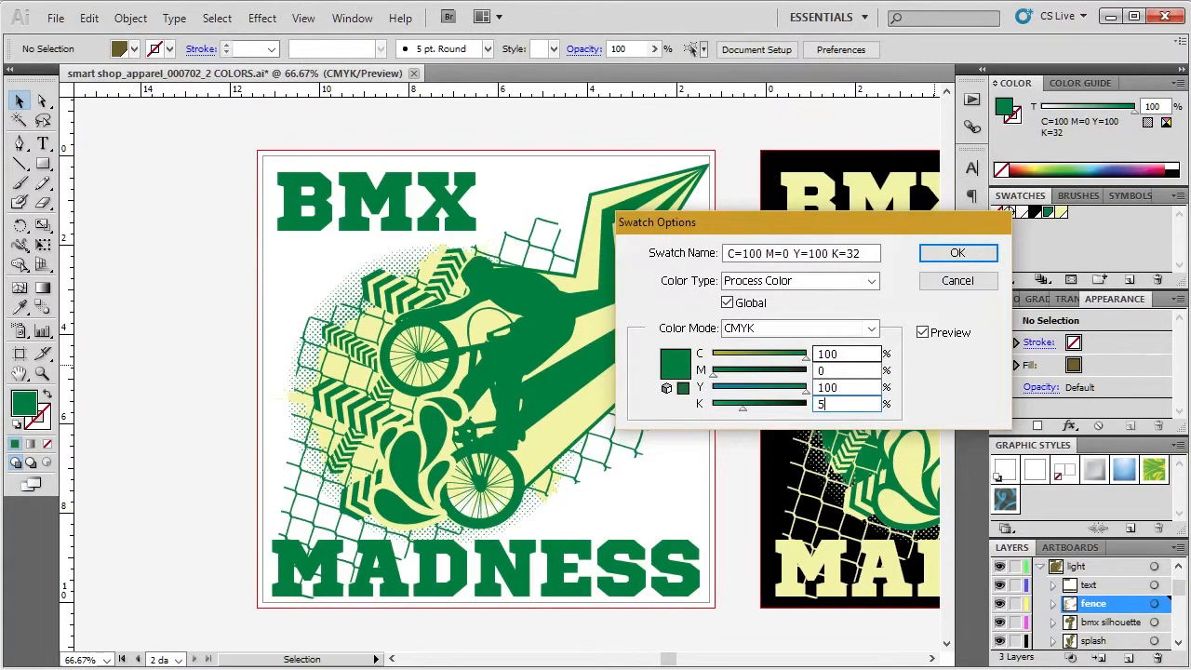
{"action": "key", "text": "Tab"}
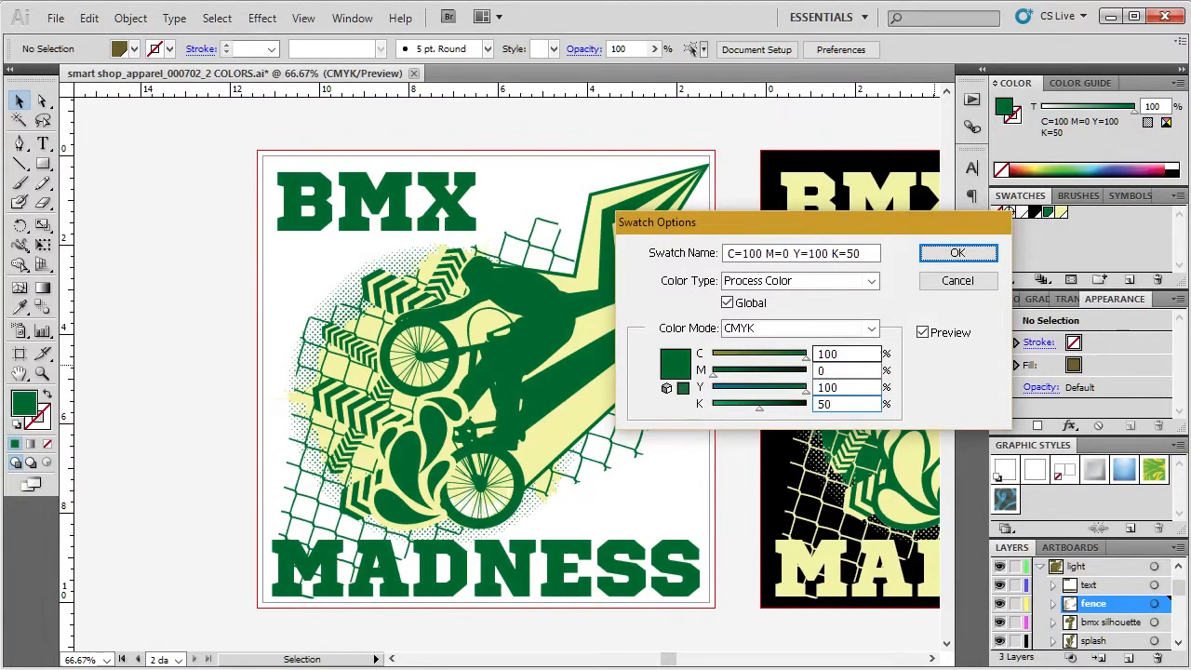
Step: Set the edited swatch's magenta to 50 and apply the swatch options
{"action": "double_click", "coordinate": [863, 404]}
{"action": "double_click", "coordinate": [859, 372]}
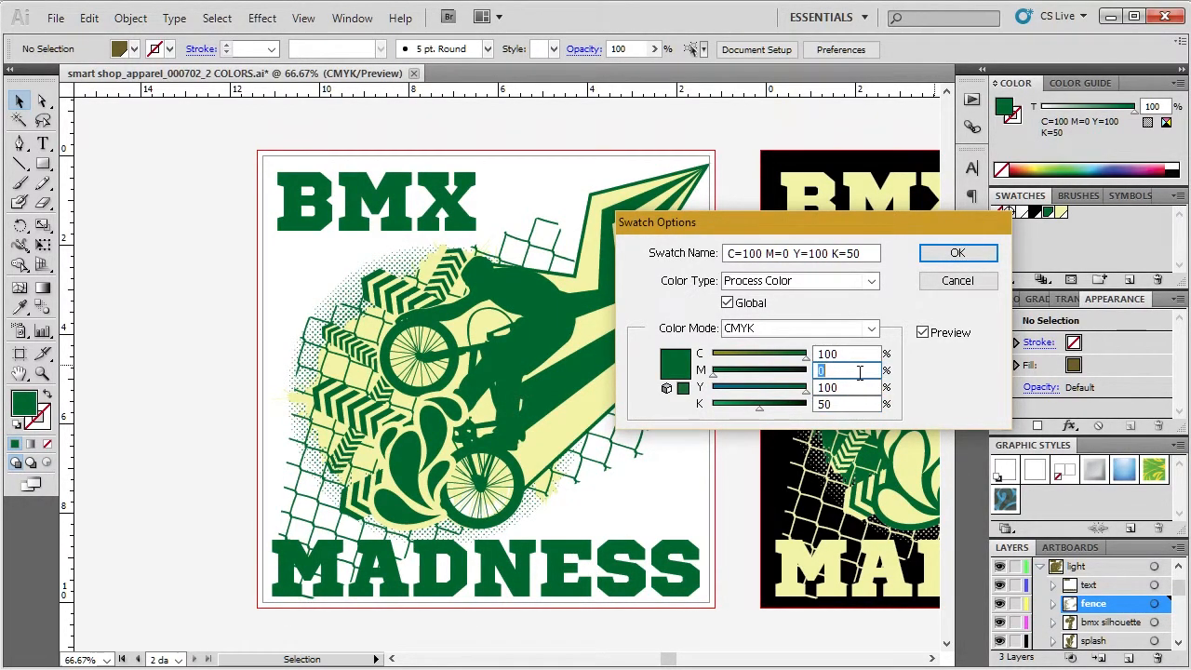
{"action": "type", "text": "50"}
{"action": "key", "text": "Tab"}
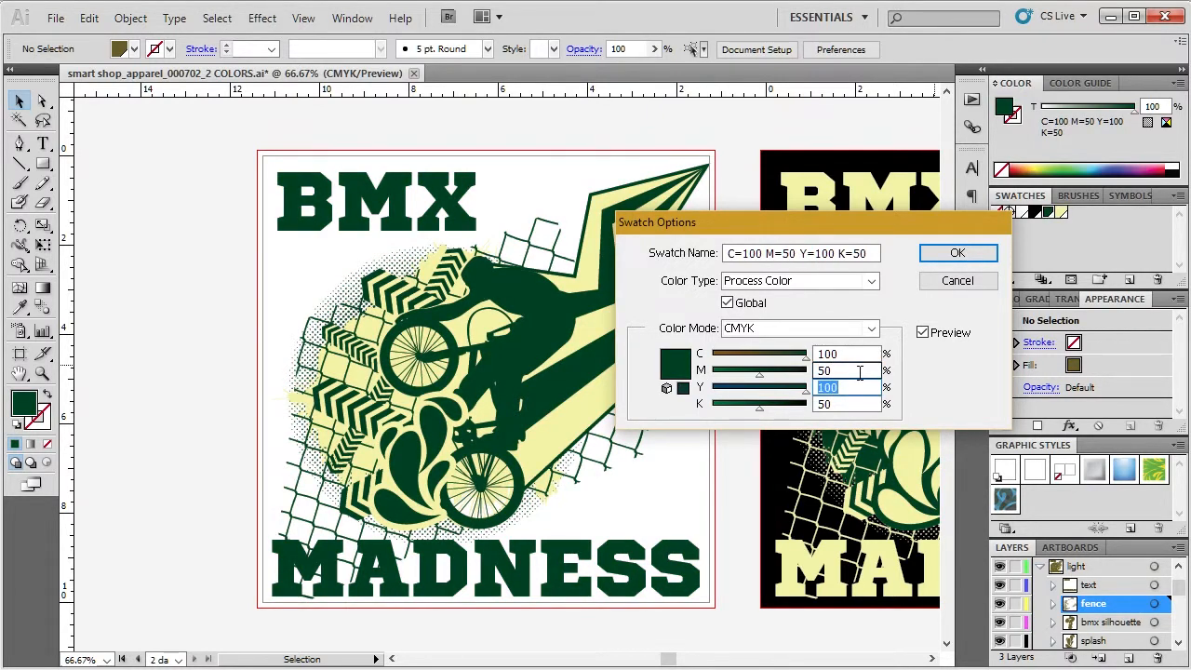
{"action": "left_click_drag", "start_coordinate": [849, 233], "coordinate": [574, 244]}
{"action": "left_click", "coordinate": [682, 262]}
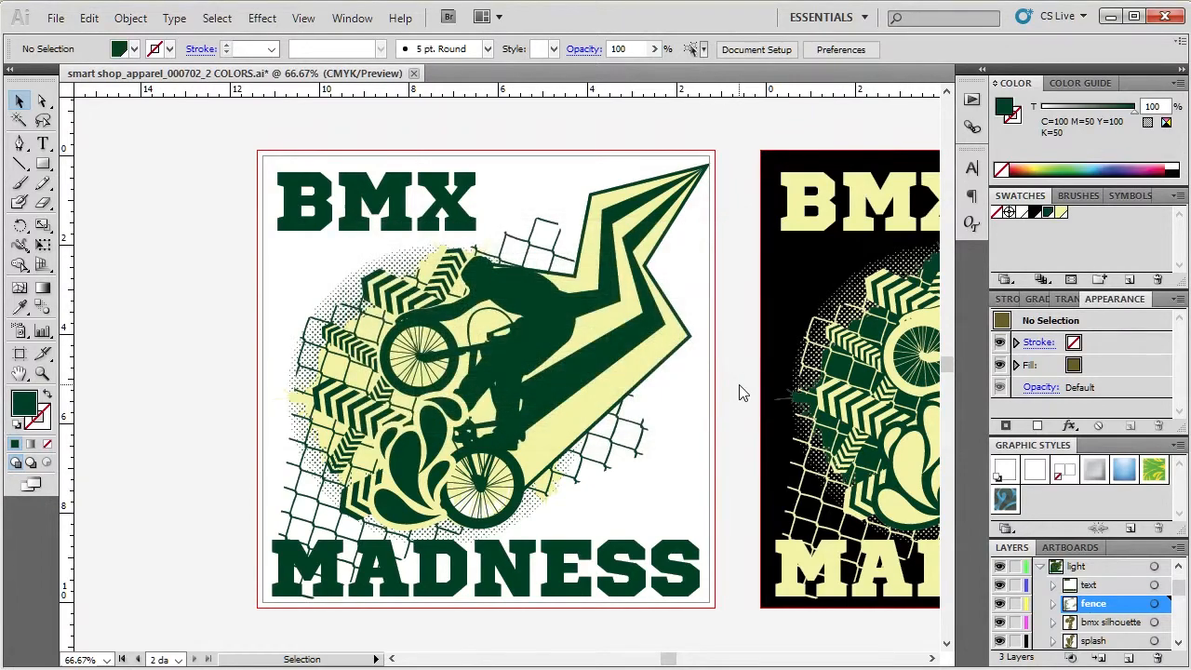
{"action": "scroll", "coordinate": [739, 388], "scroll_direction": "down", "scroll_amount": 3}
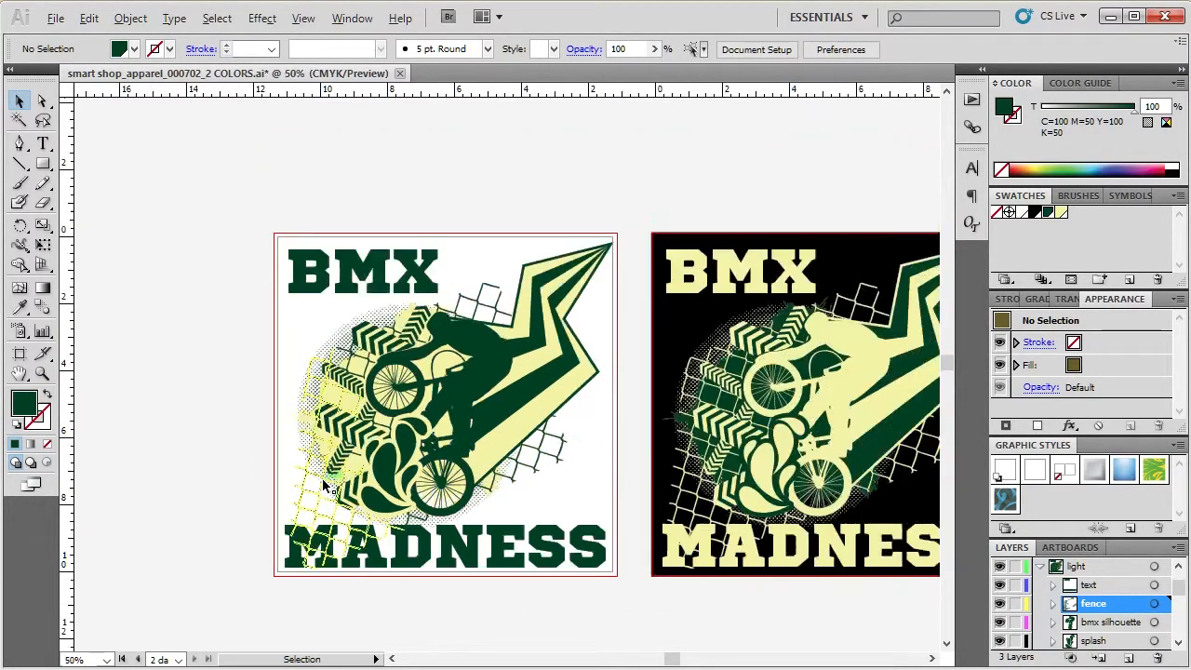
{"action": "scroll", "coordinate": [603, 457], "scroll_direction": "up", "scroll_amount": 5}
{"action": "scroll", "coordinate": [603, 456], "scroll_direction": "down", "scroll_amount": 4}
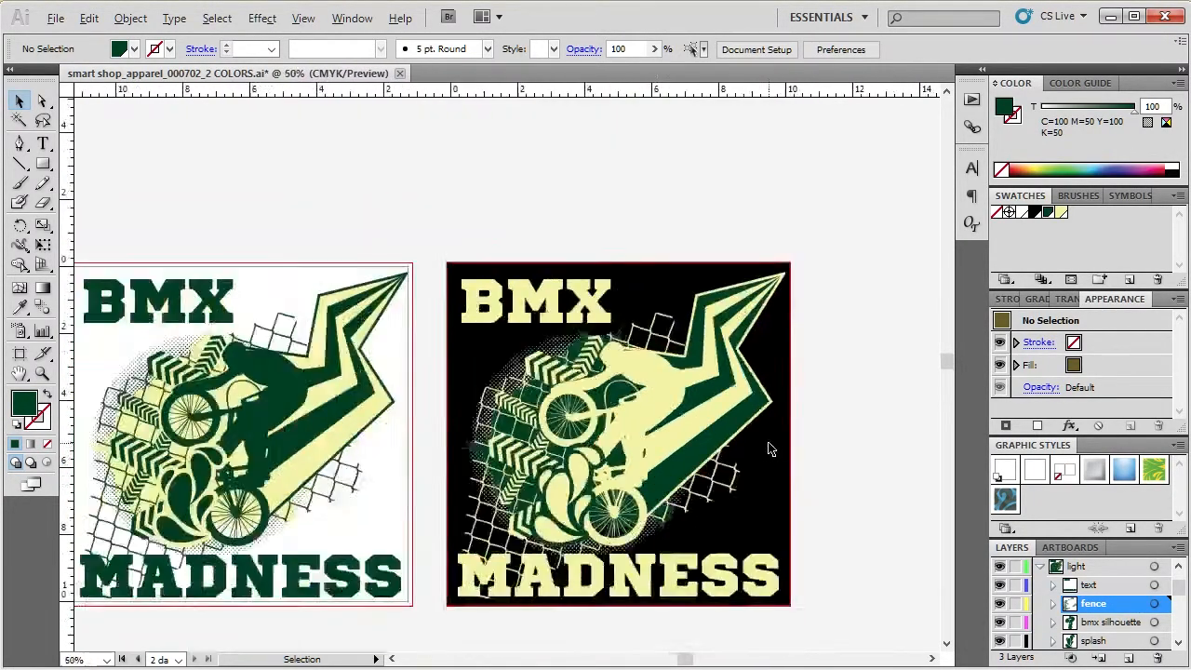
{"action": "scroll", "coordinate": [289, 500], "scroll_direction": "up", "scroll_amount": 3}
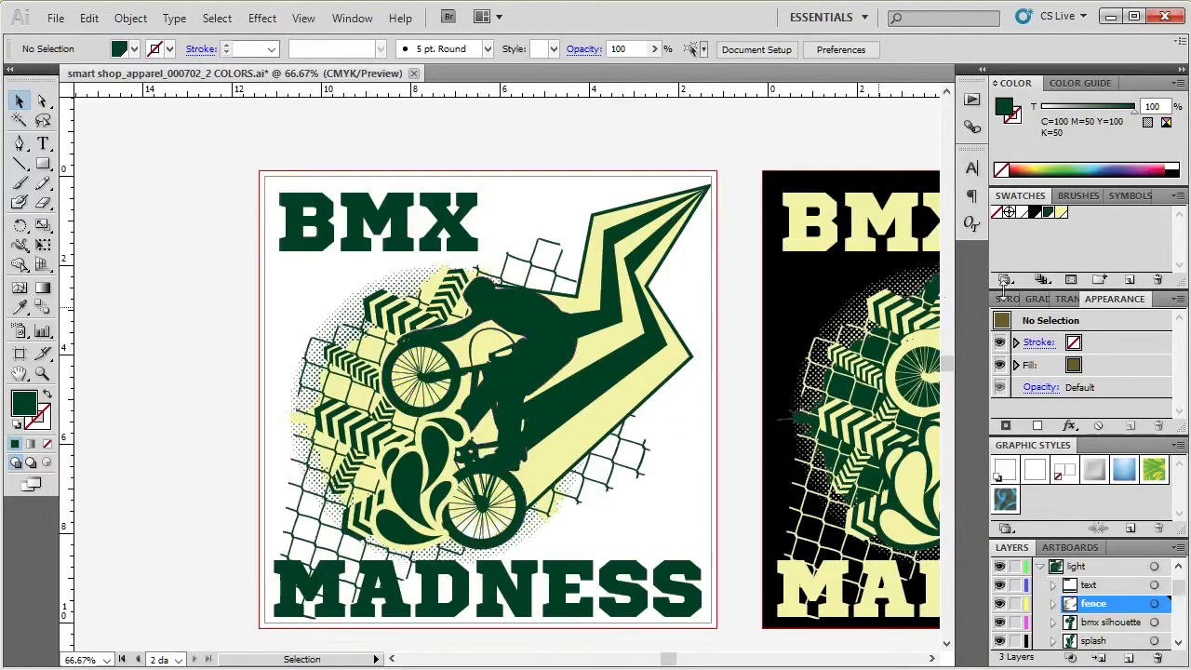
Step: Edit the pale yellow global swatch with Preview enabled, setting its yellow value to 60, and apply the swatch options
{"action": "double_click", "coordinate": [1061, 212]}
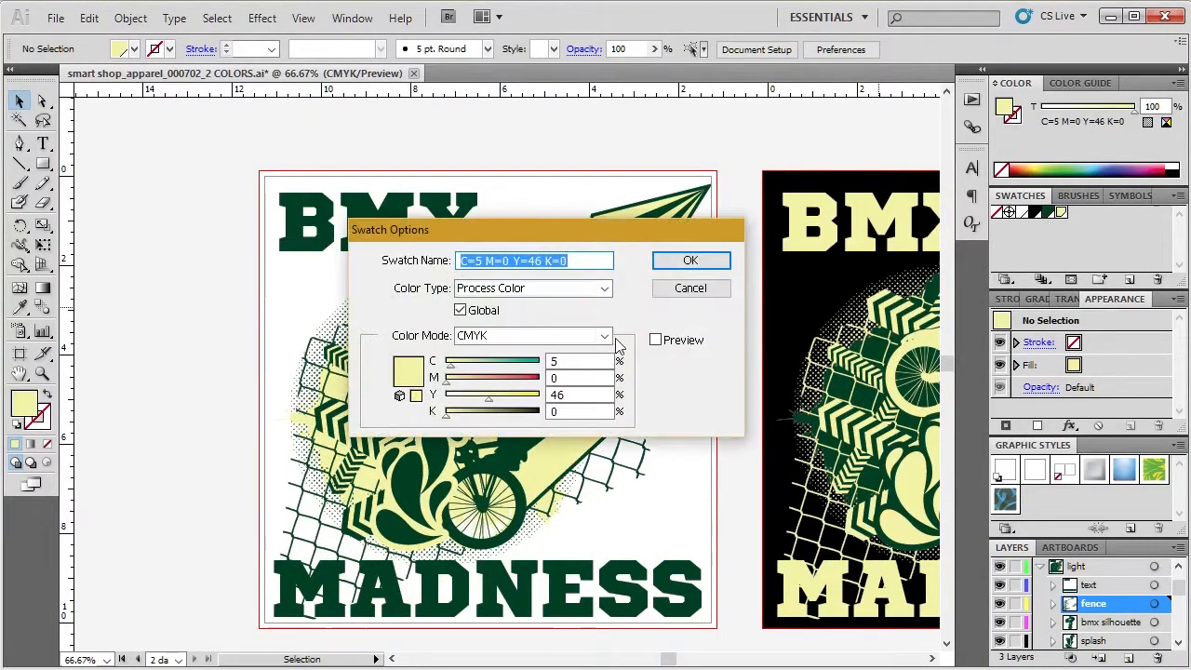
{"action": "left_click", "coordinate": [654, 338]}
{"action": "left_click_drag", "start_coordinate": [548, 235], "coordinate": [781, 221]}
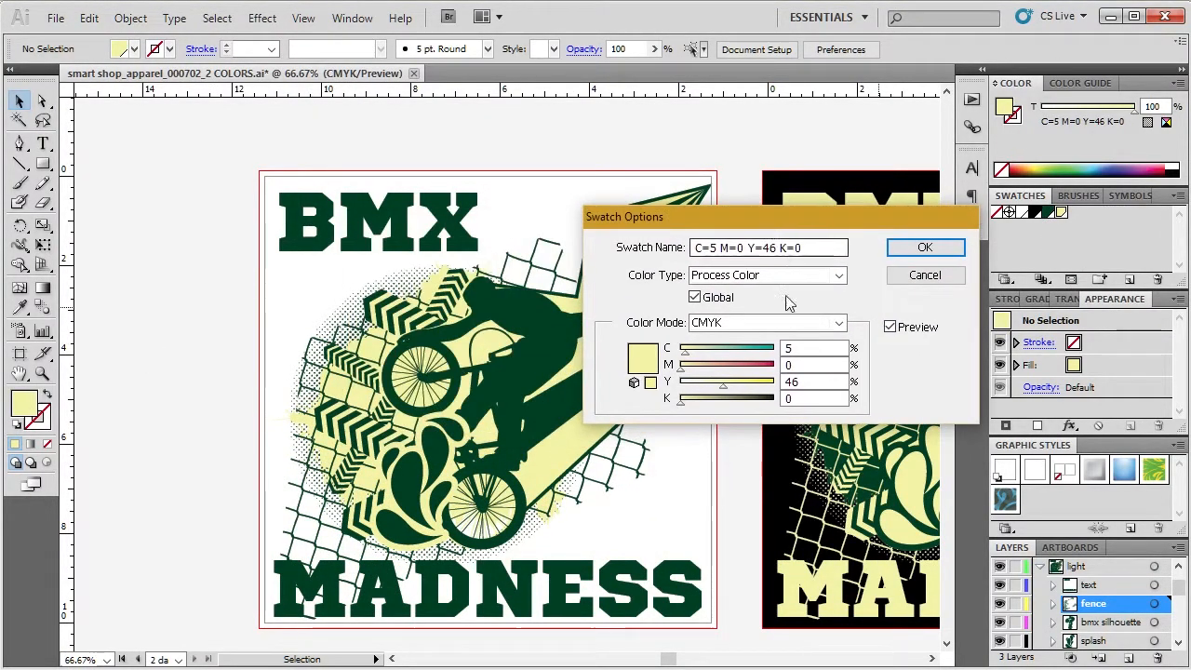
{"action": "double_click", "coordinate": [820, 348]}
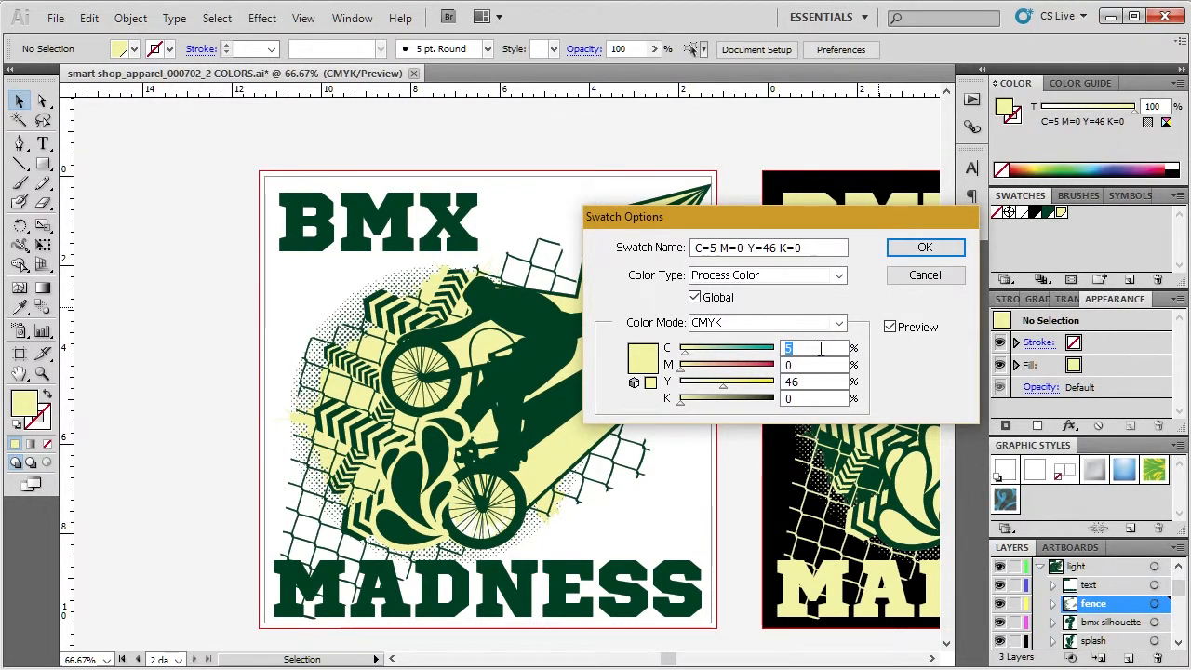
{"action": "key", "text": "Tab"}
{"action": "key", "text": "Tab"}
{"action": "type", "text": "60"}
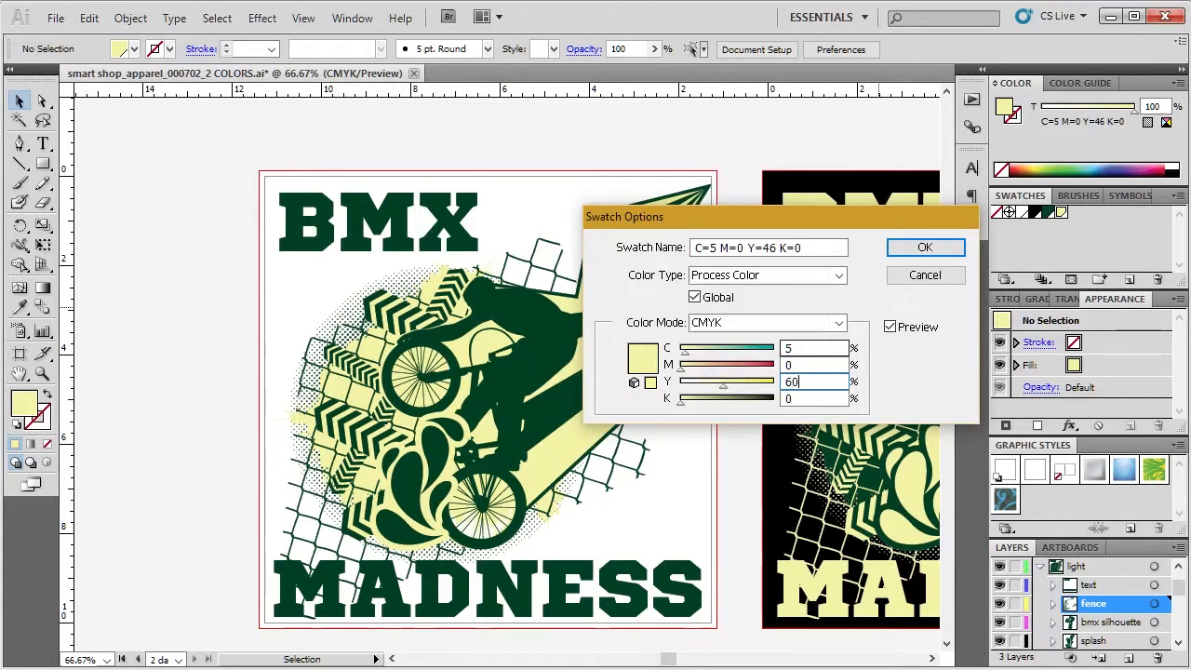
{"action": "key", "text": "Tab"}
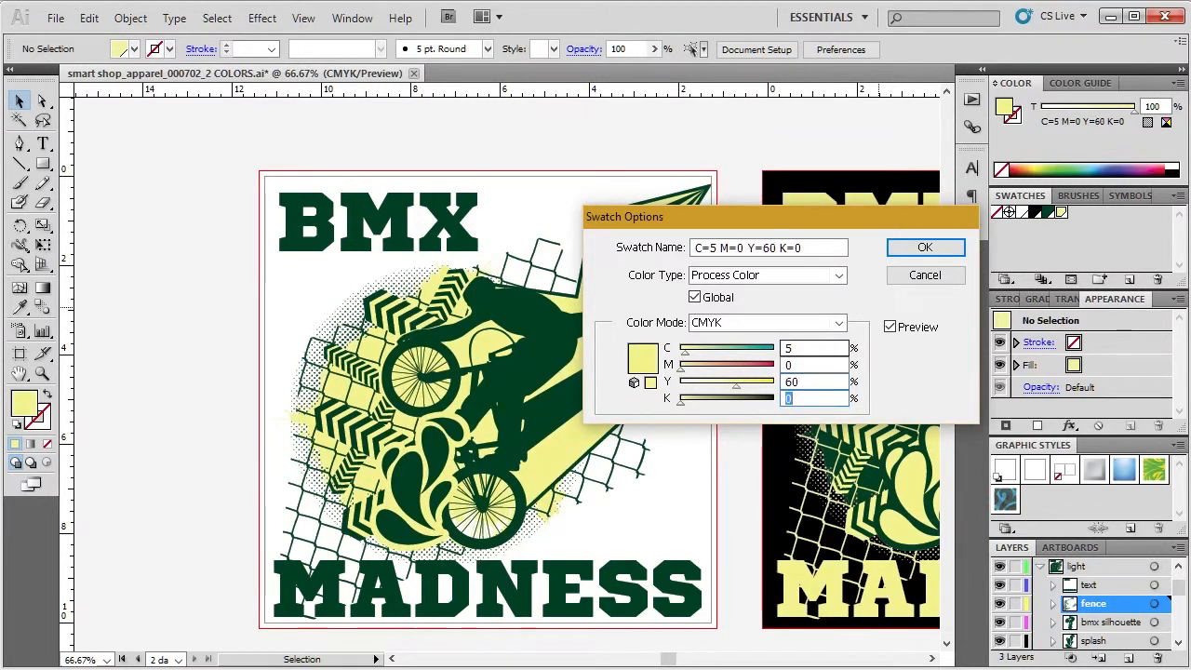
{"action": "left_click", "coordinate": [925, 248]}
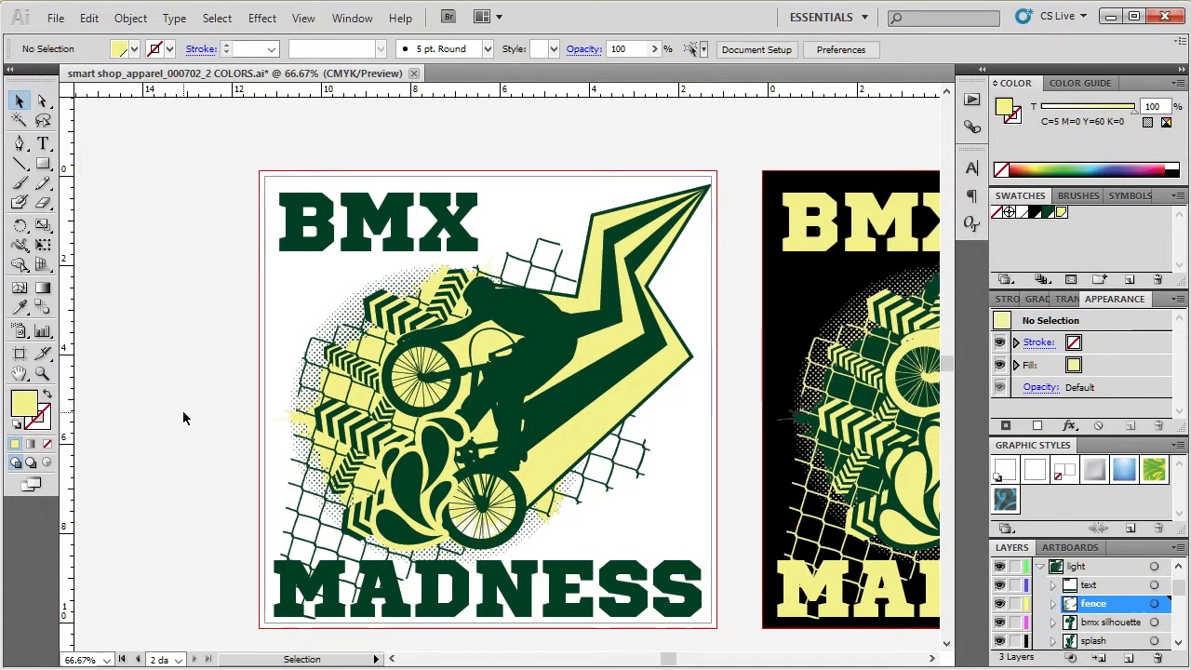
{"action": "scroll", "coordinate": [183, 412], "scroll_direction": "down", "scroll_amount": 3}
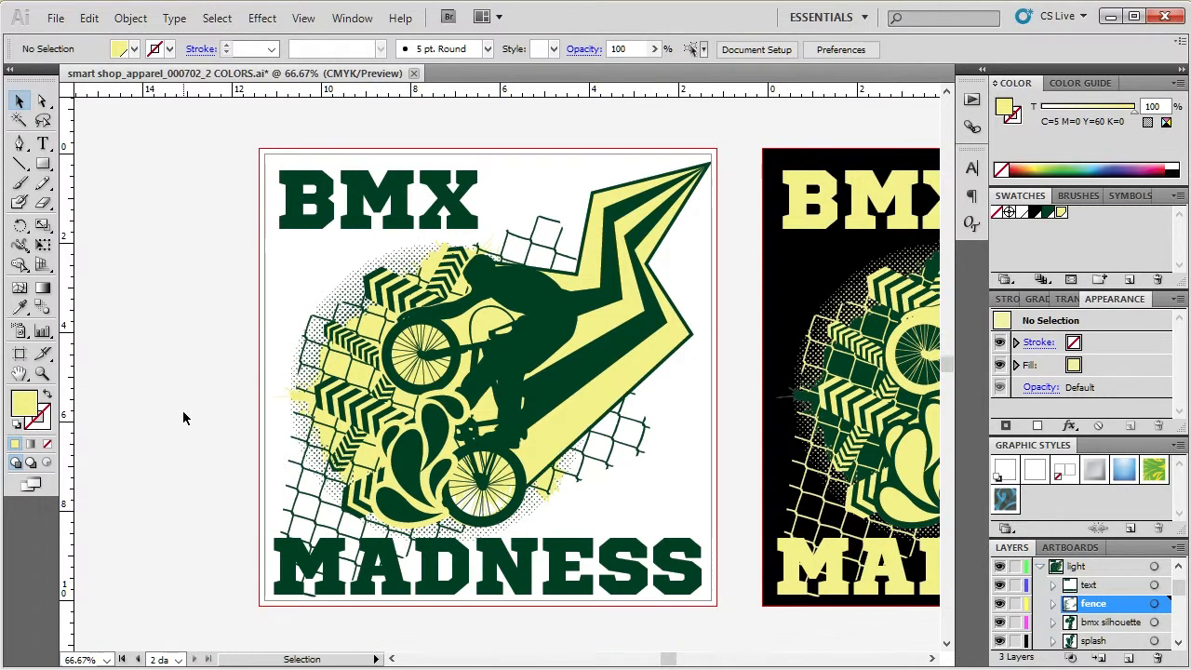
{"action": "scroll", "coordinate": [183, 412], "scroll_direction": "up", "scroll_amount": 2}
{"action": "left_click", "coordinate": [340, 569]}
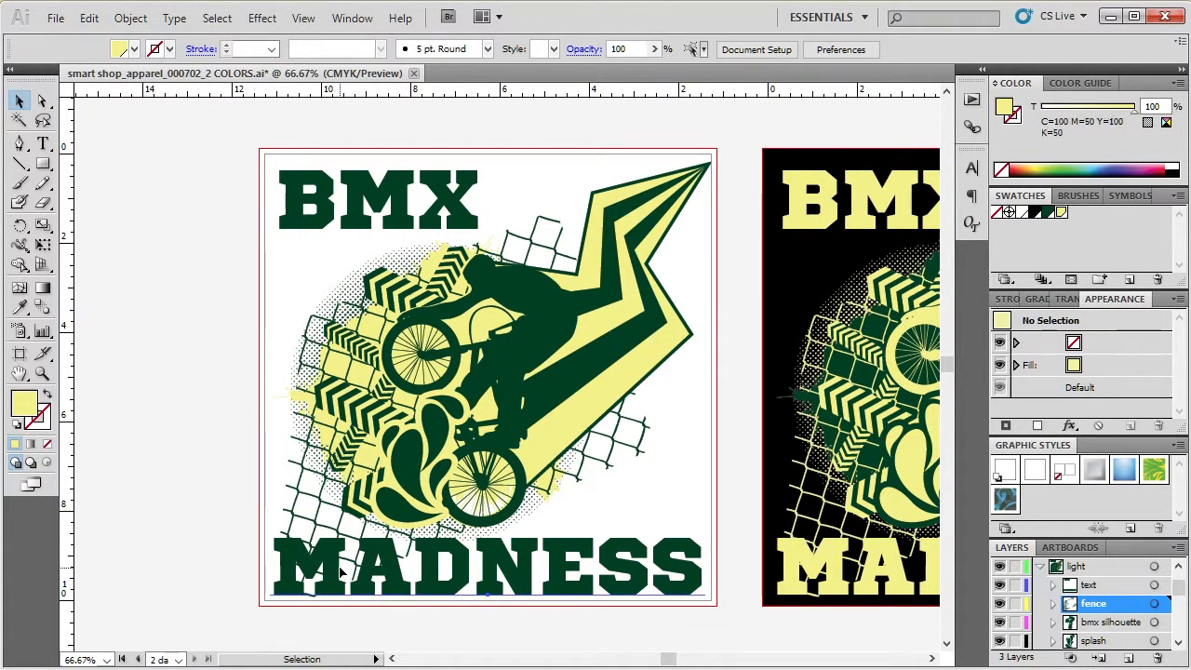
{"action": "left_click", "coordinate": [138, 525]}
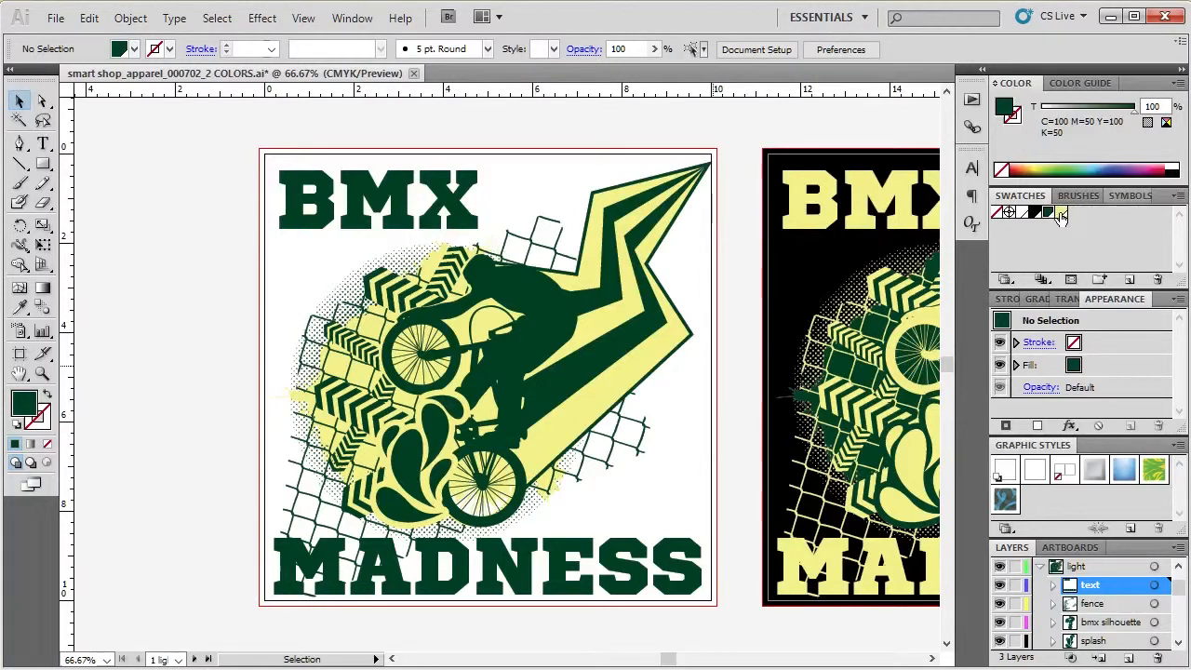
Step: Recolor the BMX and MADNESS text on the white design with a fill of magenta 40 and black 25, keeping cyan and yellow at 100
{"action": "left_click", "coordinate": [294, 576]}
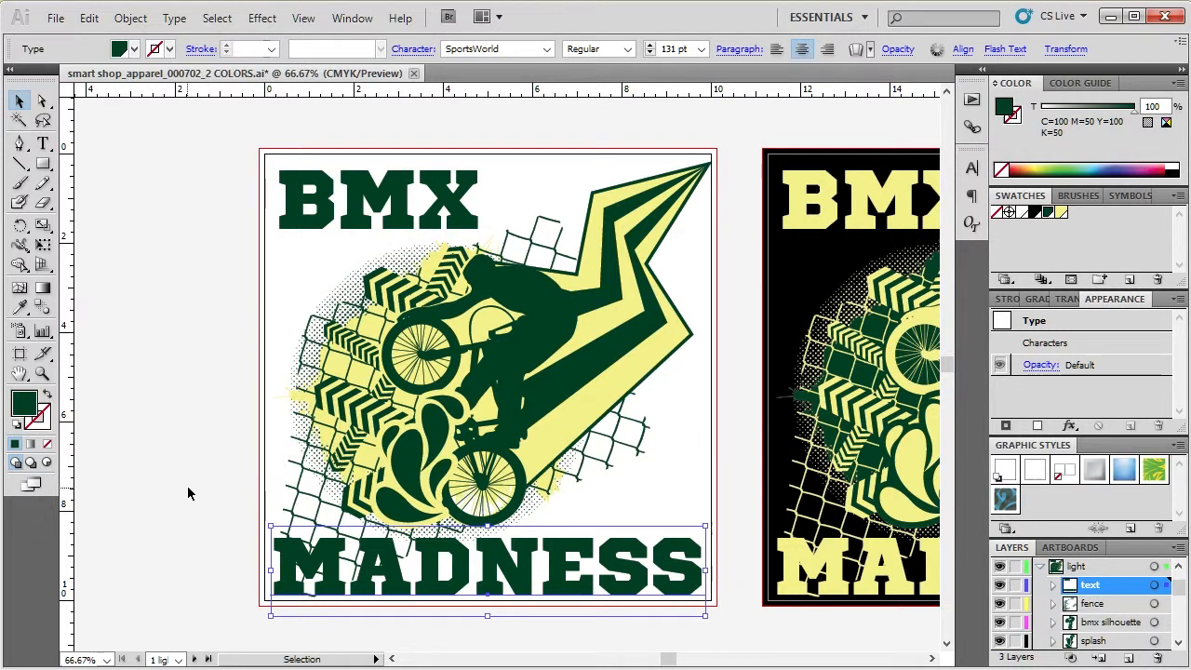
{"action": "left_click", "coordinate": [344, 221], "text": "shift"}
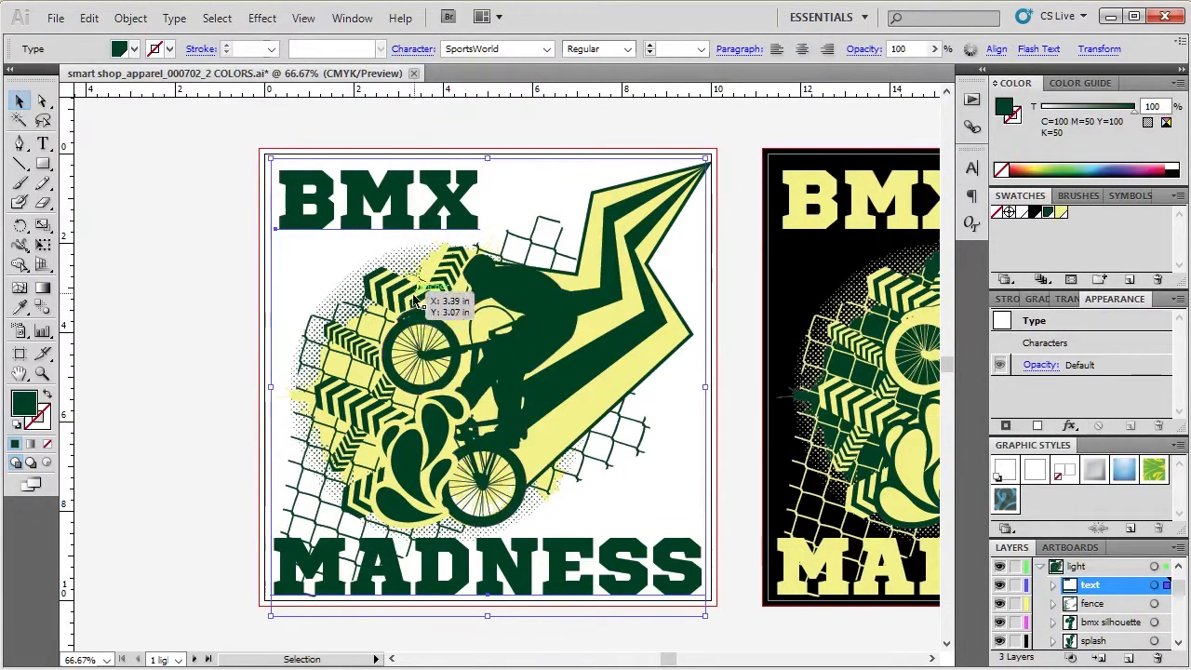
{"action": "double_click", "coordinate": [25, 402]}
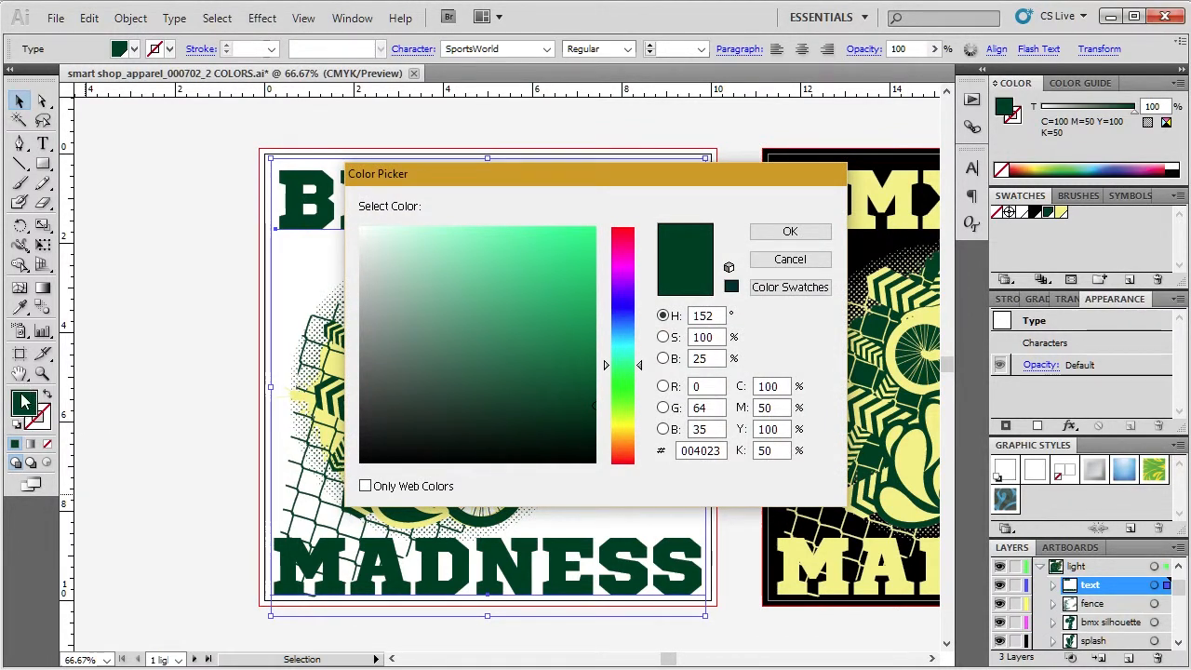
{"action": "left_click", "coordinate": [772, 386]}
{"action": "double_click", "coordinate": [772, 386]}
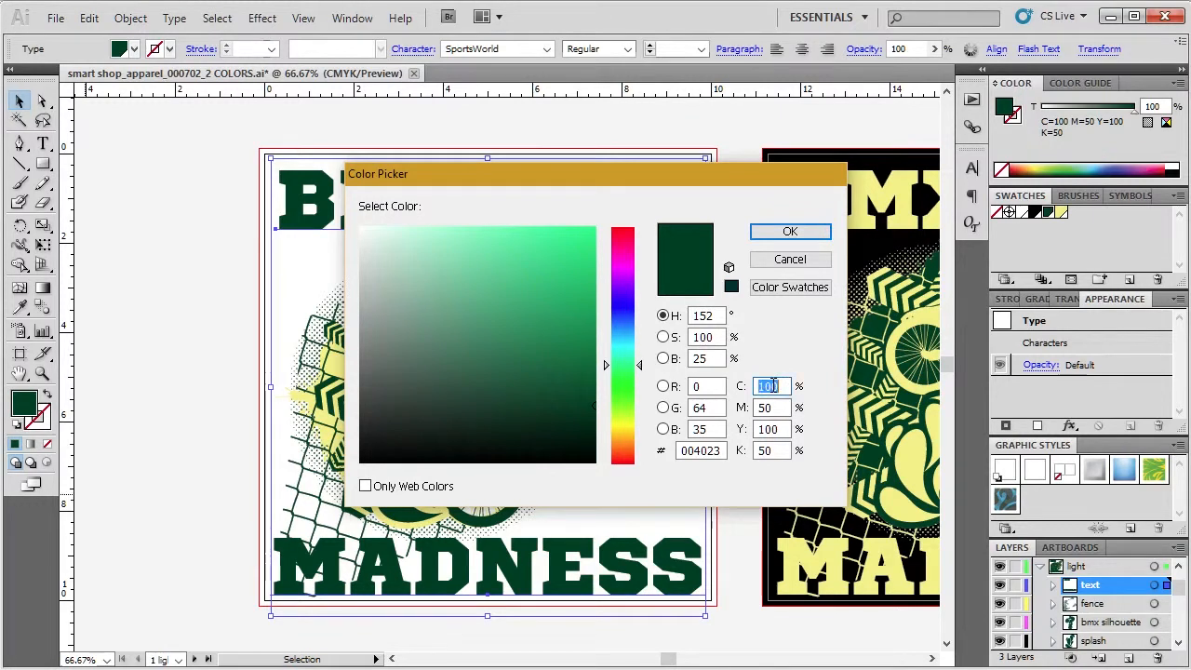
{"action": "double_click", "coordinate": [782, 449]}
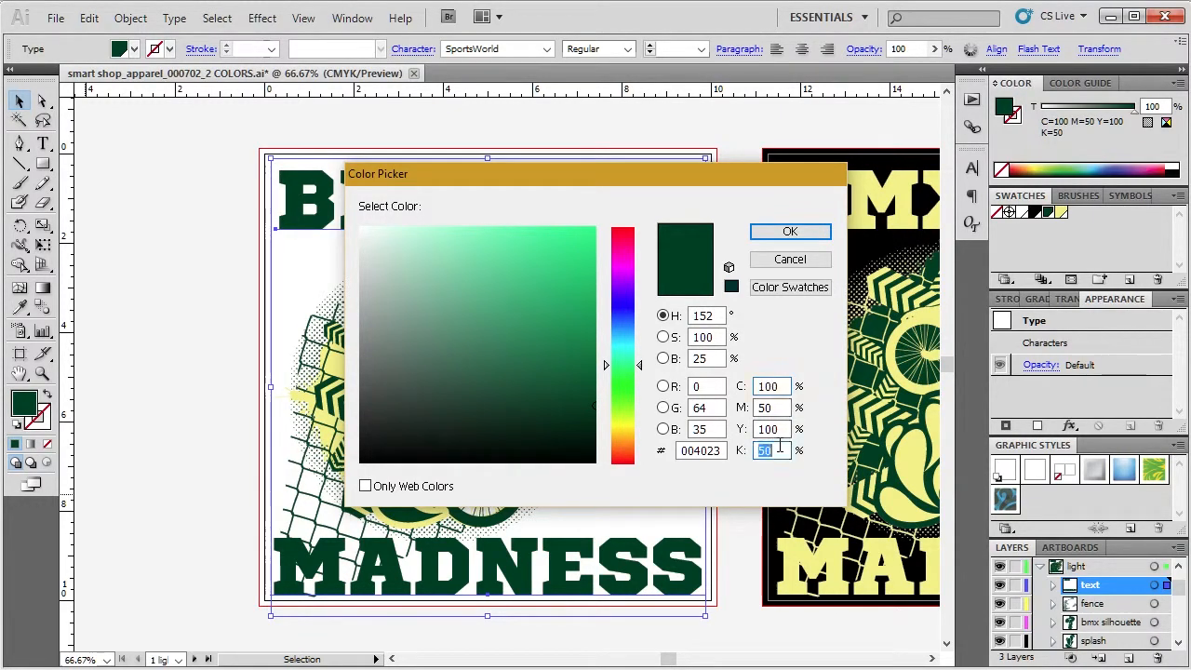
{"action": "type", "text": "25"}
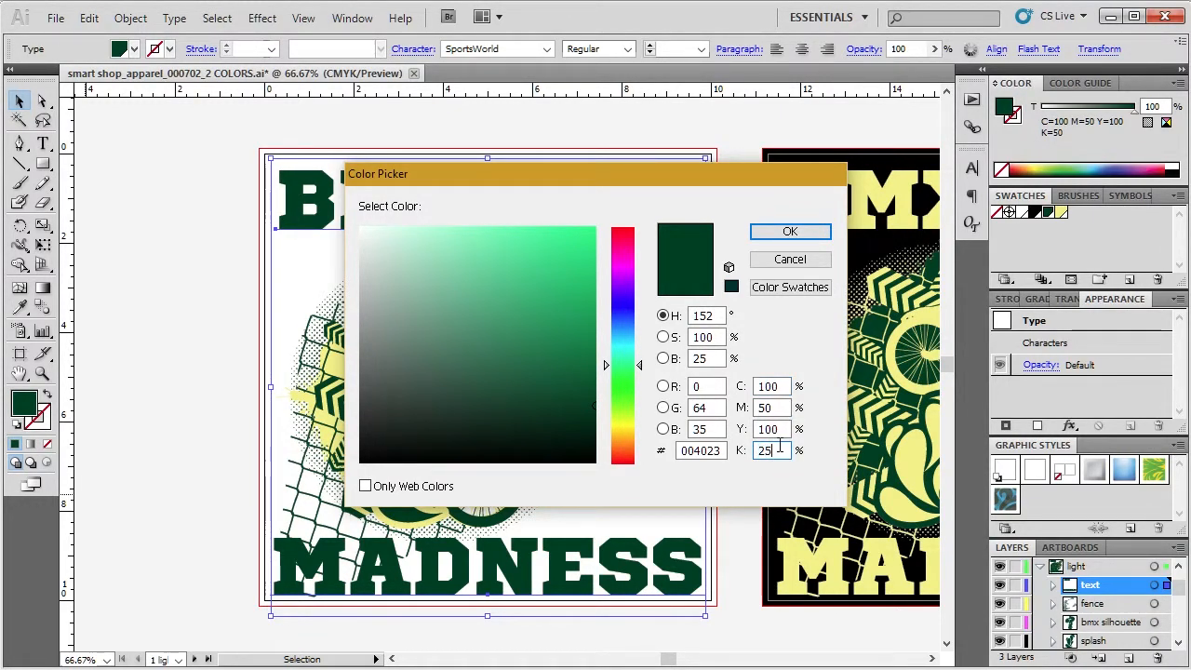
{"action": "key", "text": "Tab"}
{"action": "double_click", "coordinate": [771, 407]}
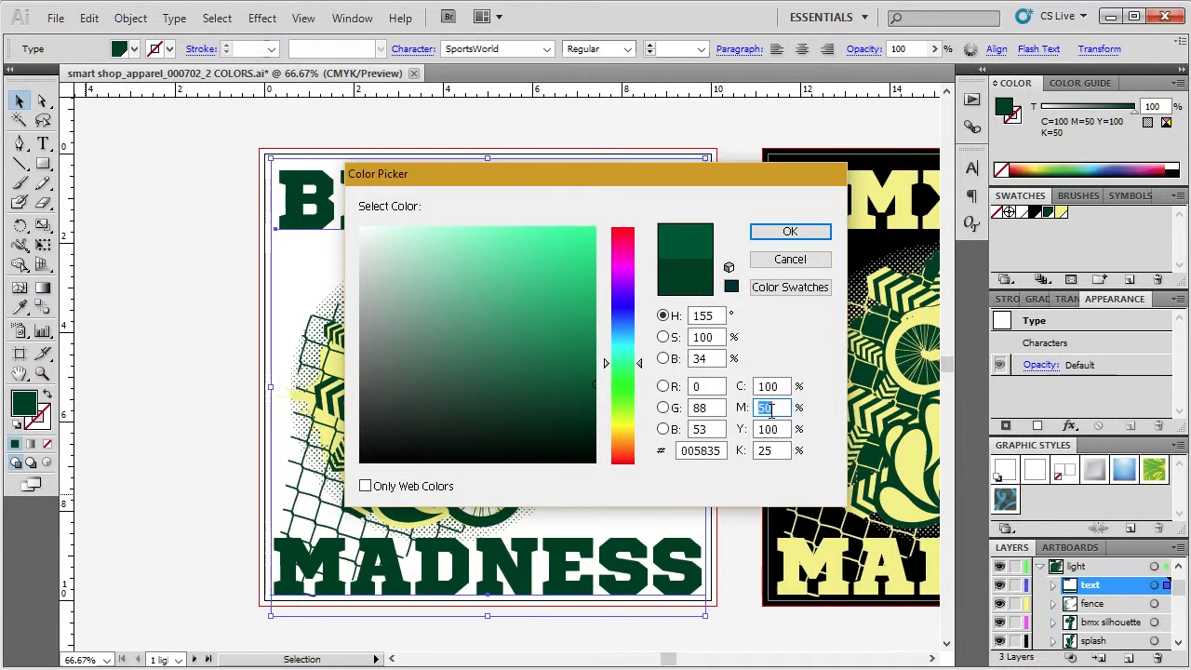
{"action": "type", "text": "40"}
{"action": "key", "text": "Tab"}
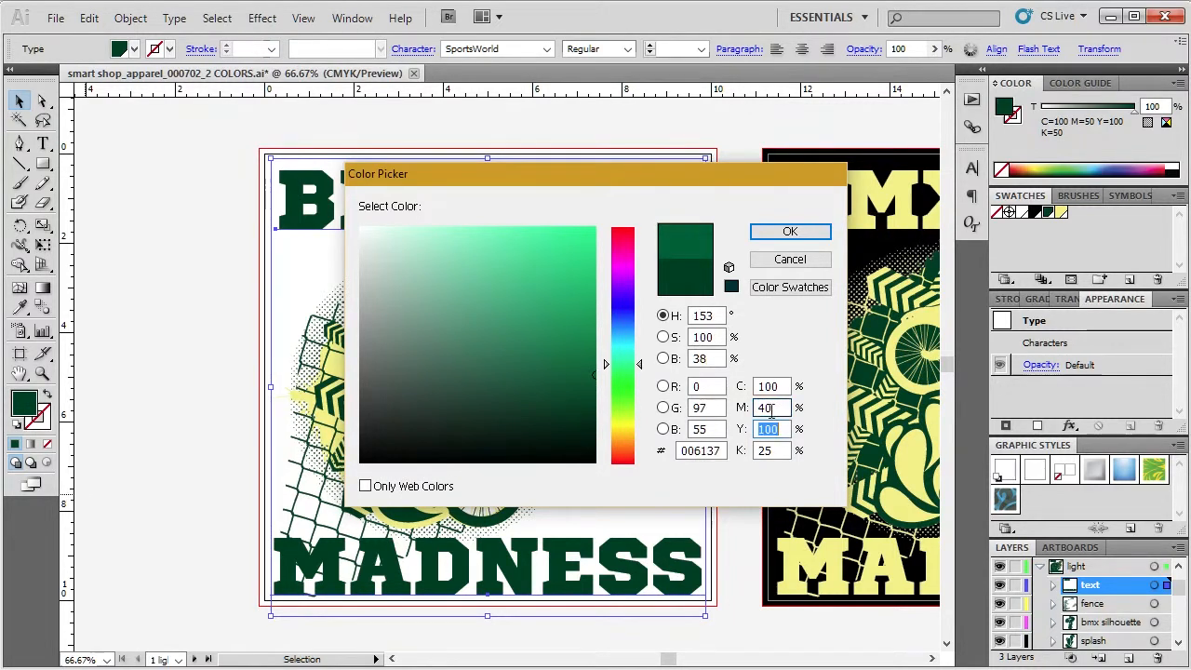
{"action": "left_click", "coordinate": [790, 231]}
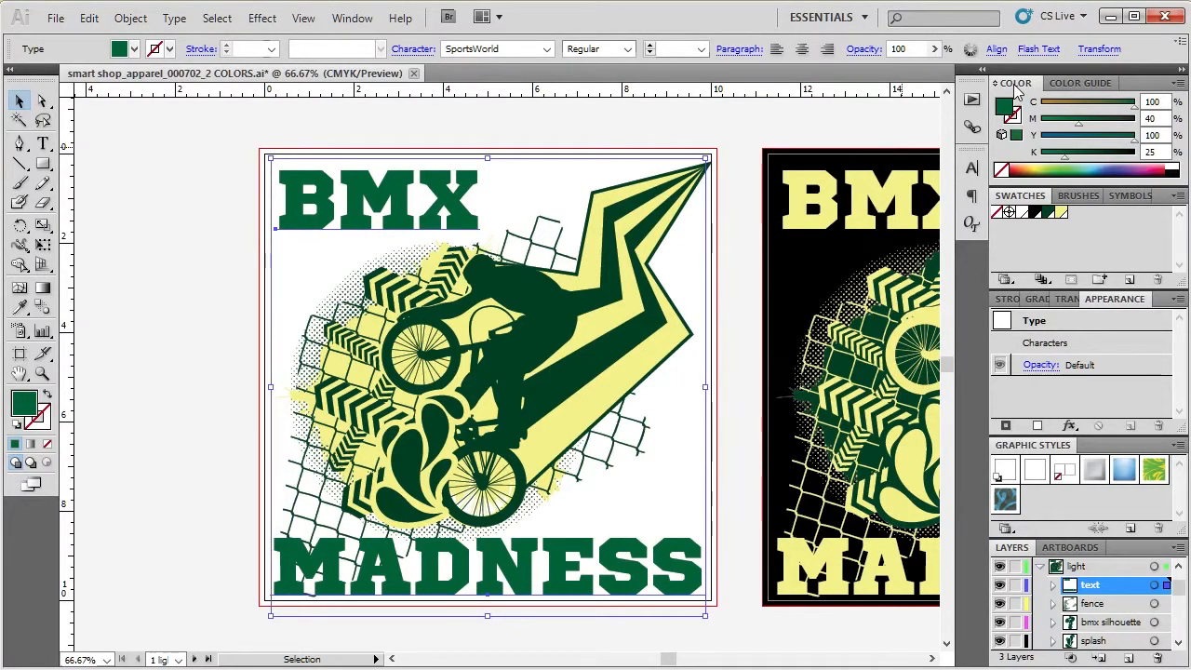
Step: Detach the Color panel and create a new global process-color swatch from the selected text's green fill
{"action": "left_click", "coordinate": [354, 19]}
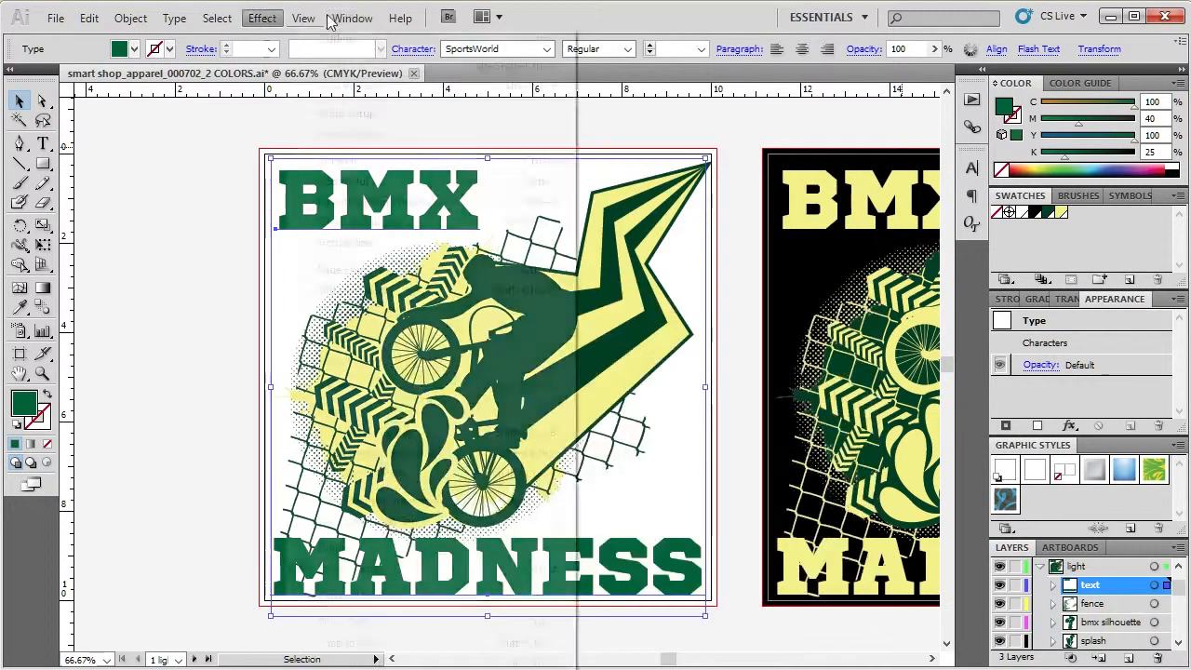
{"action": "left_click", "coordinate": [980, 6]}
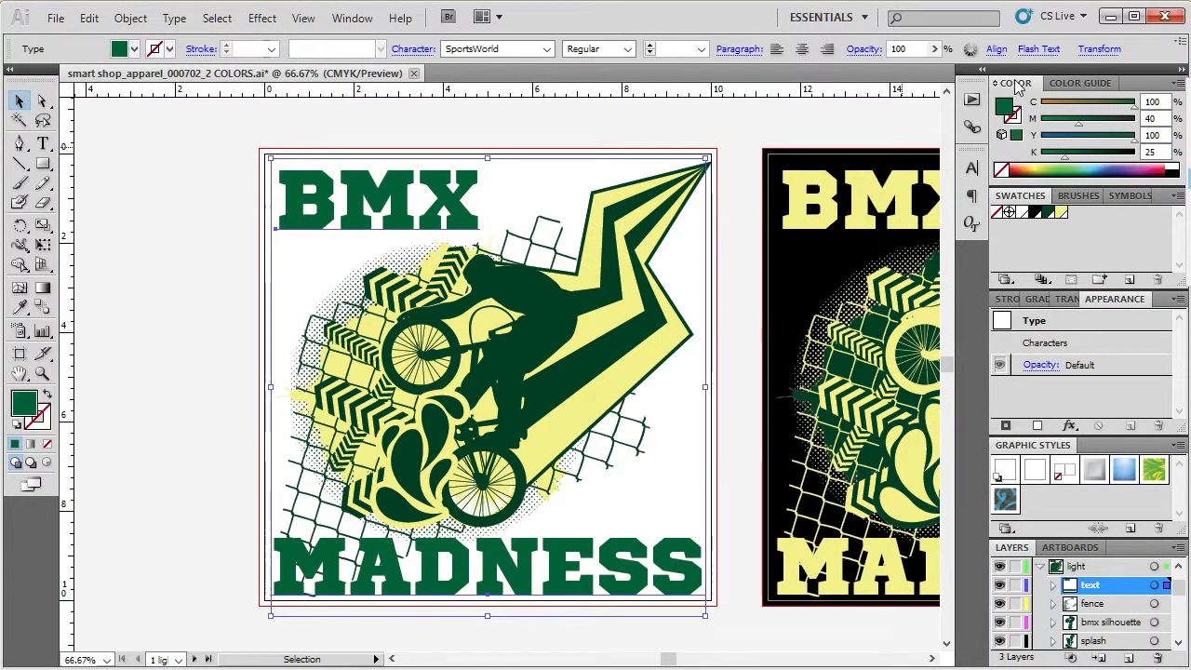
{"action": "left_click_drag", "start_coordinate": [1016, 85], "coordinate": [767, 108]}
{"action": "left_click", "coordinate": [928, 109]}
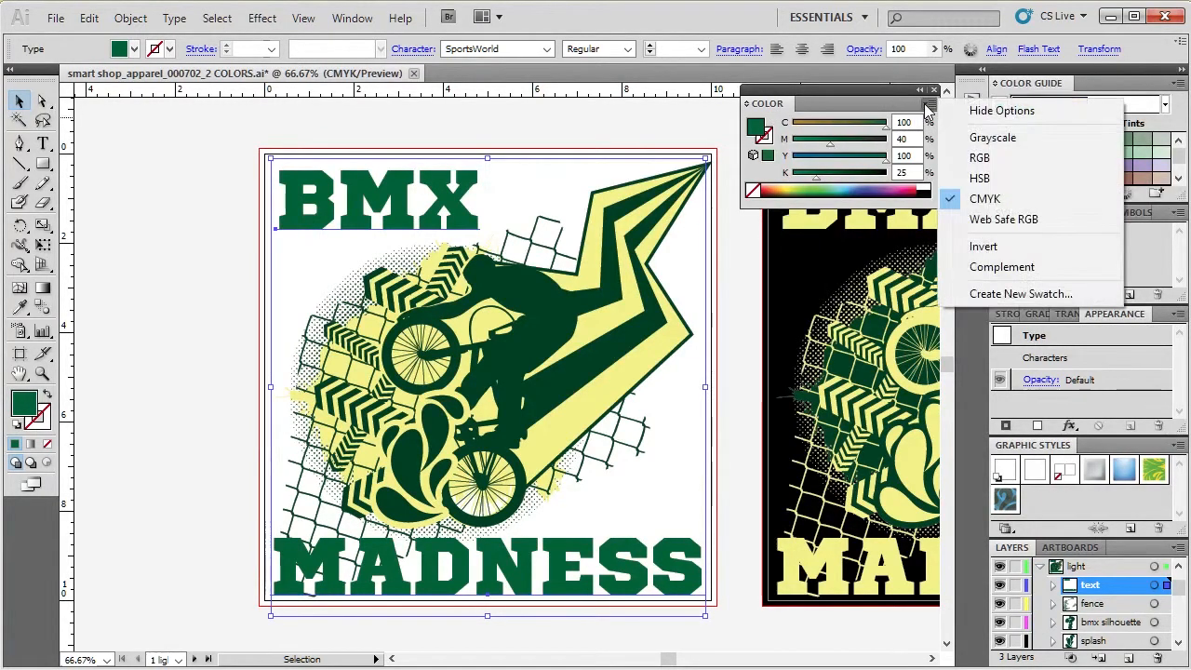
{"action": "left_click", "coordinate": [1005, 293]}
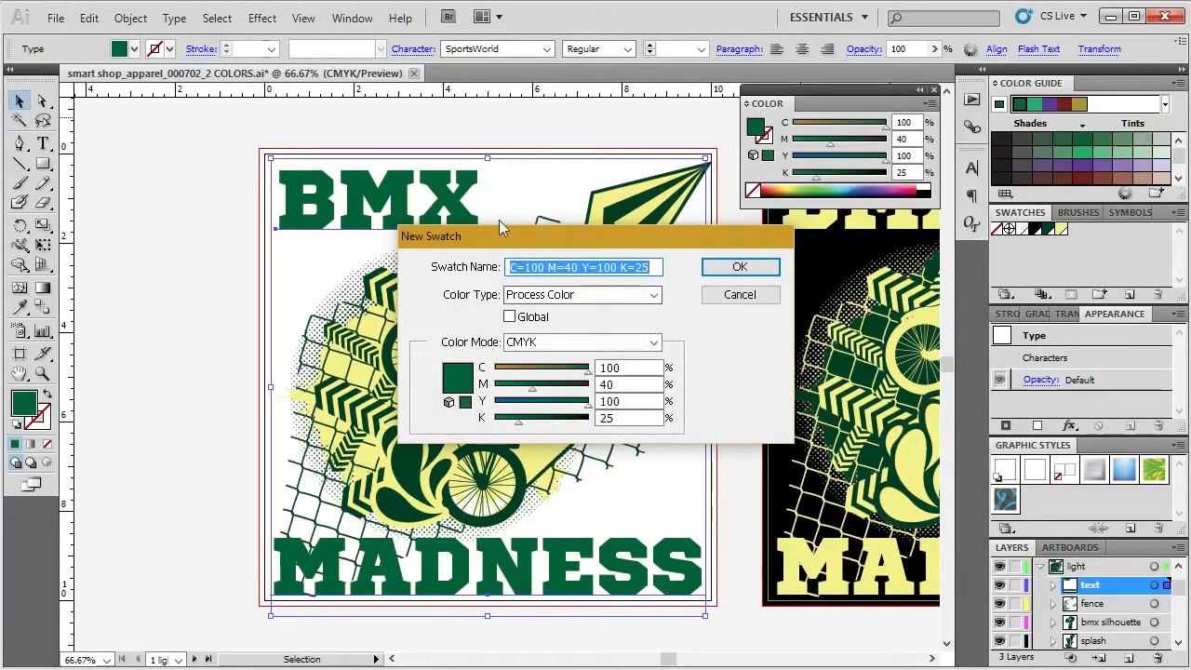
{"action": "left_click", "coordinate": [511, 317]}
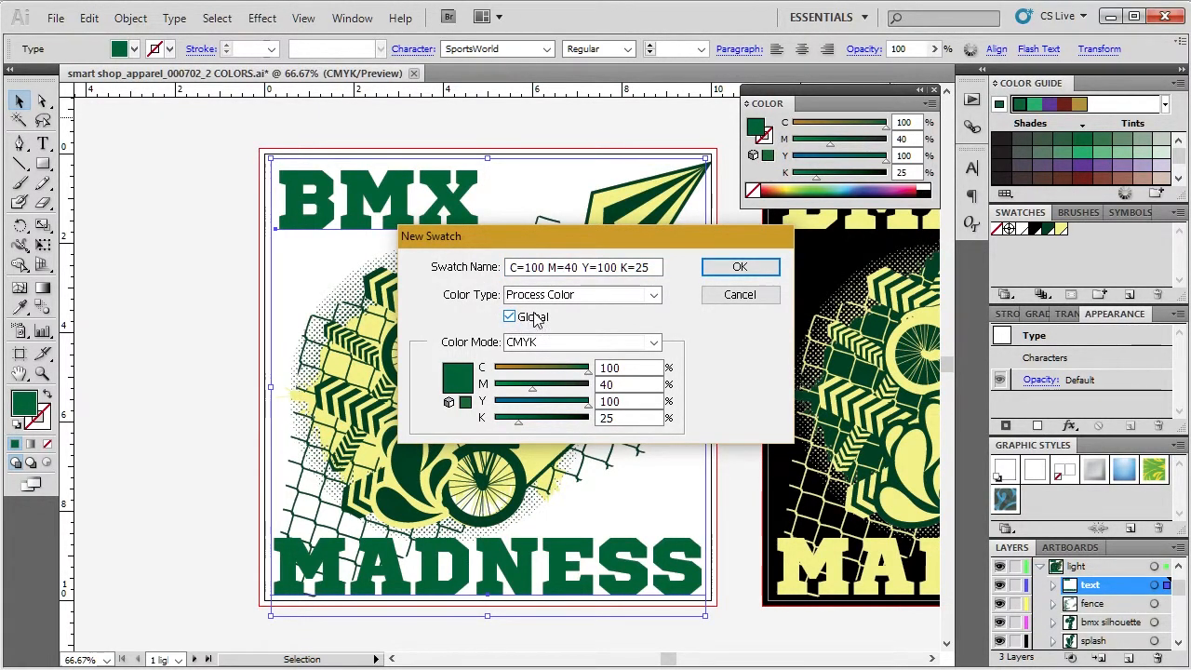
{"action": "left_click", "coordinate": [744, 269]}
{"action": "left_click", "coordinate": [725, 328]}
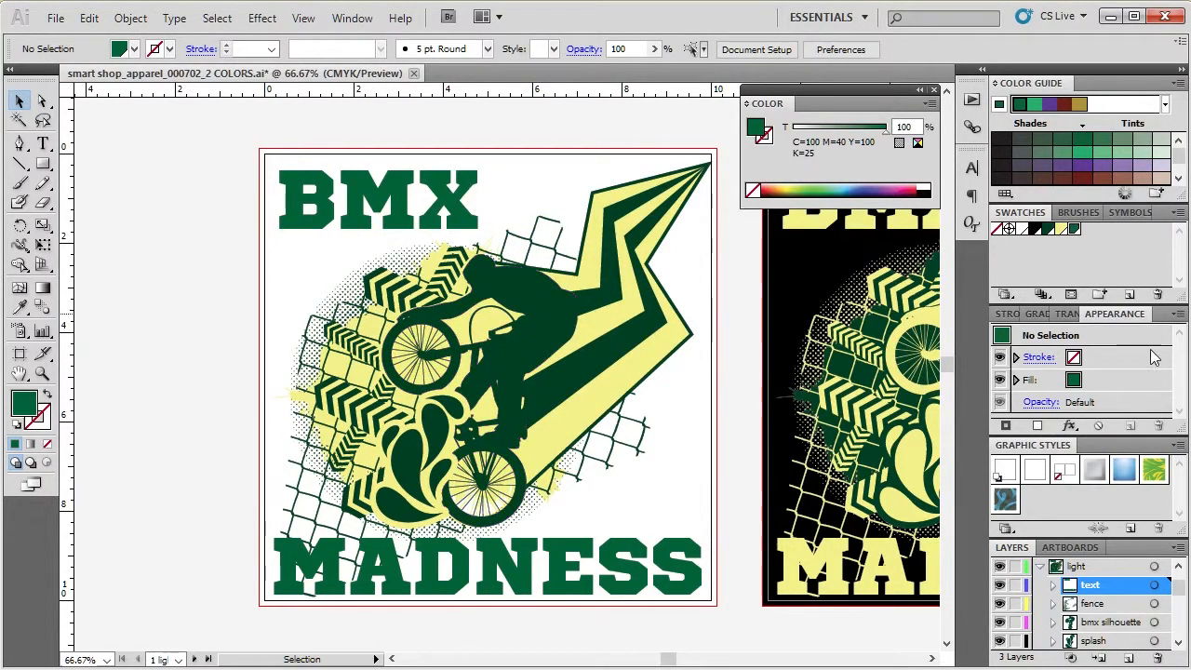
Step: Set the new green global swatch's magenta to 0 with Preview enabled, and dock the Color panel back beside Color Guide
{"action": "left_click", "coordinate": [429, 197]}
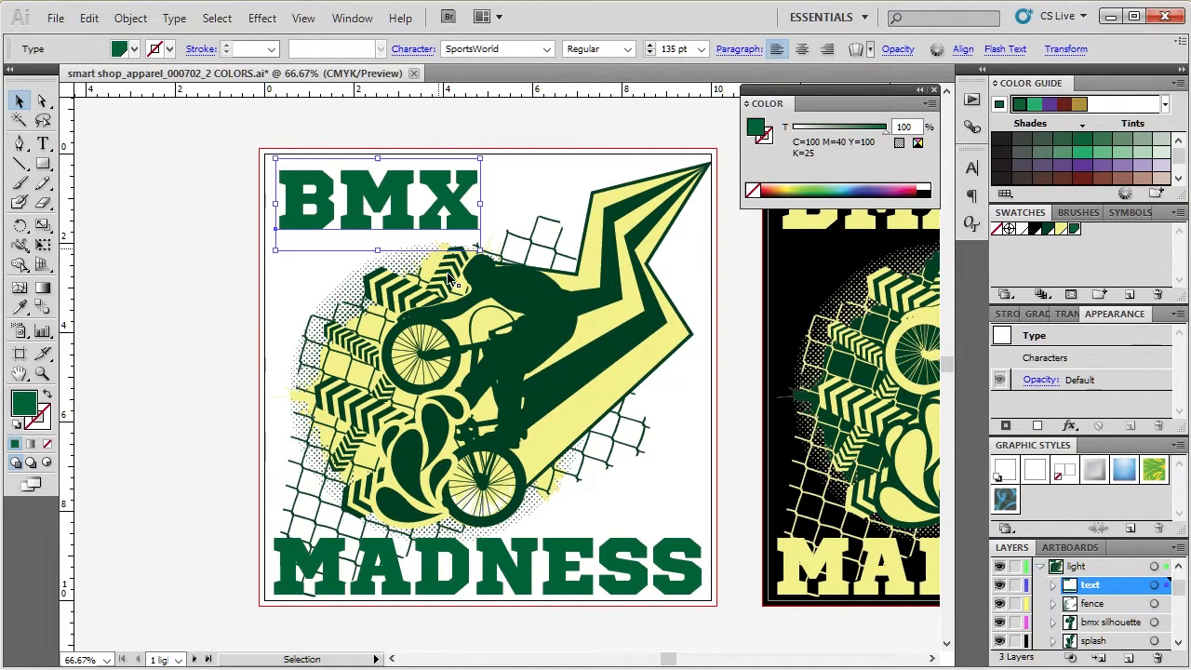
{"action": "left_click", "coordinate": [213, 505]}
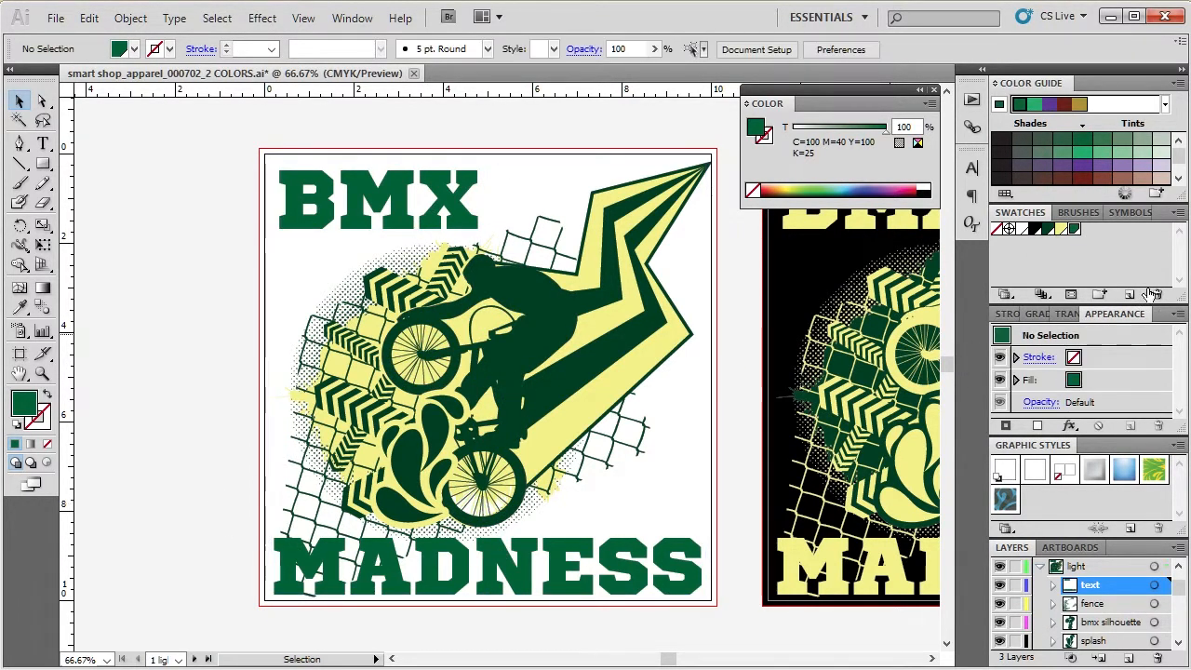
{"action": "double_click", "coordinate": [1073, 233]}
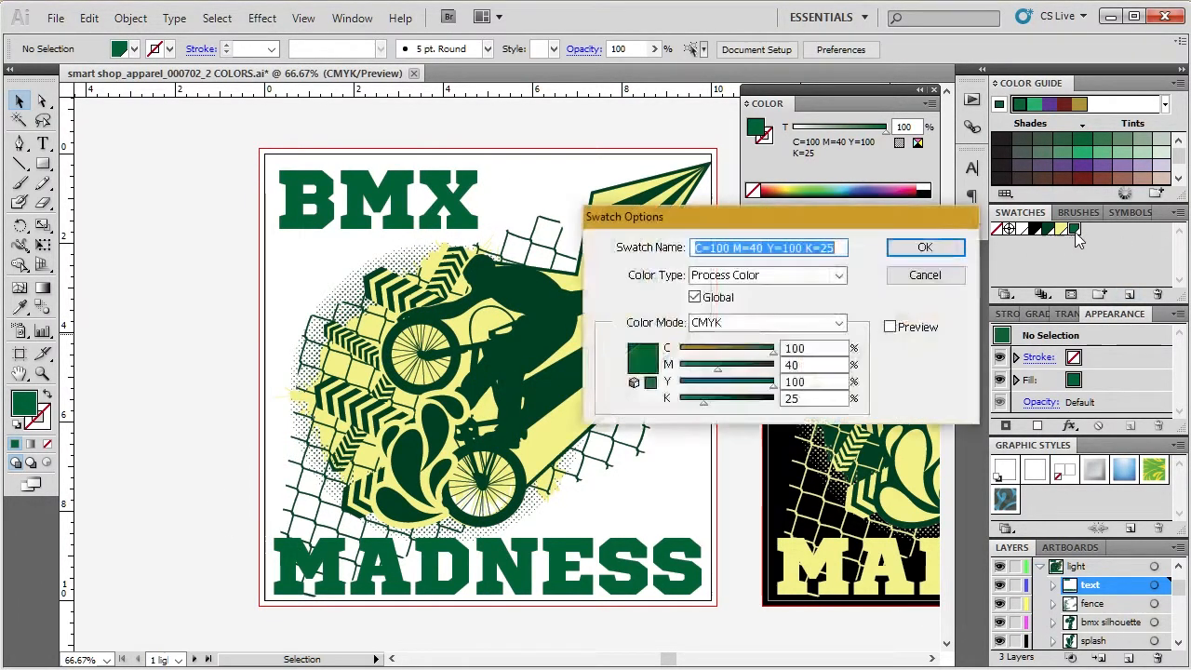
{"action": "double_click", "coordinate": [806, 365]}
{"action": "type", "text": "0"}
{"action": "key", "text": "Tab"}
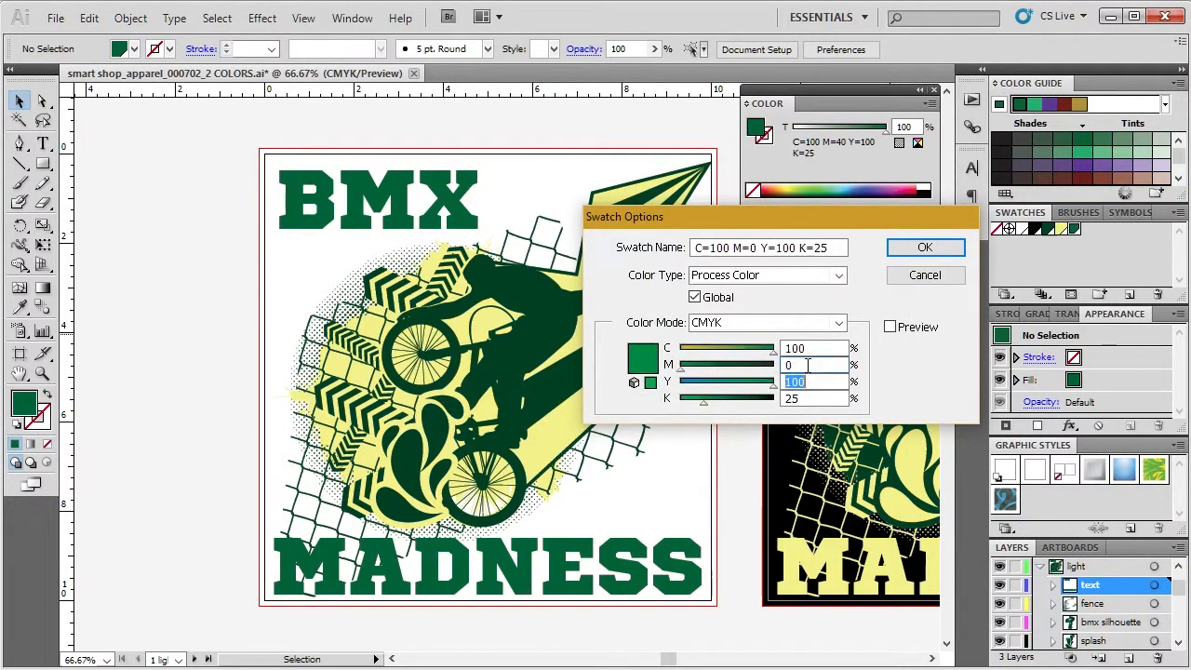
{"action": "left_click", "coordinate": [889, 327]}
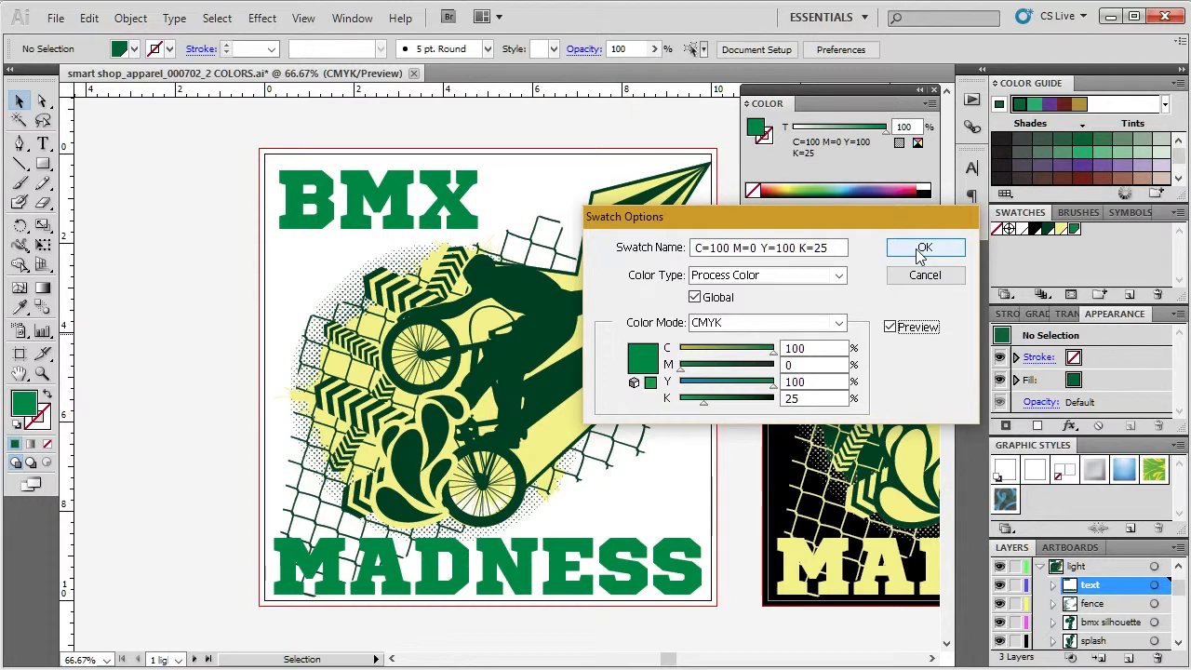
{"action": "left_click", "coordinate": [923, 249]}
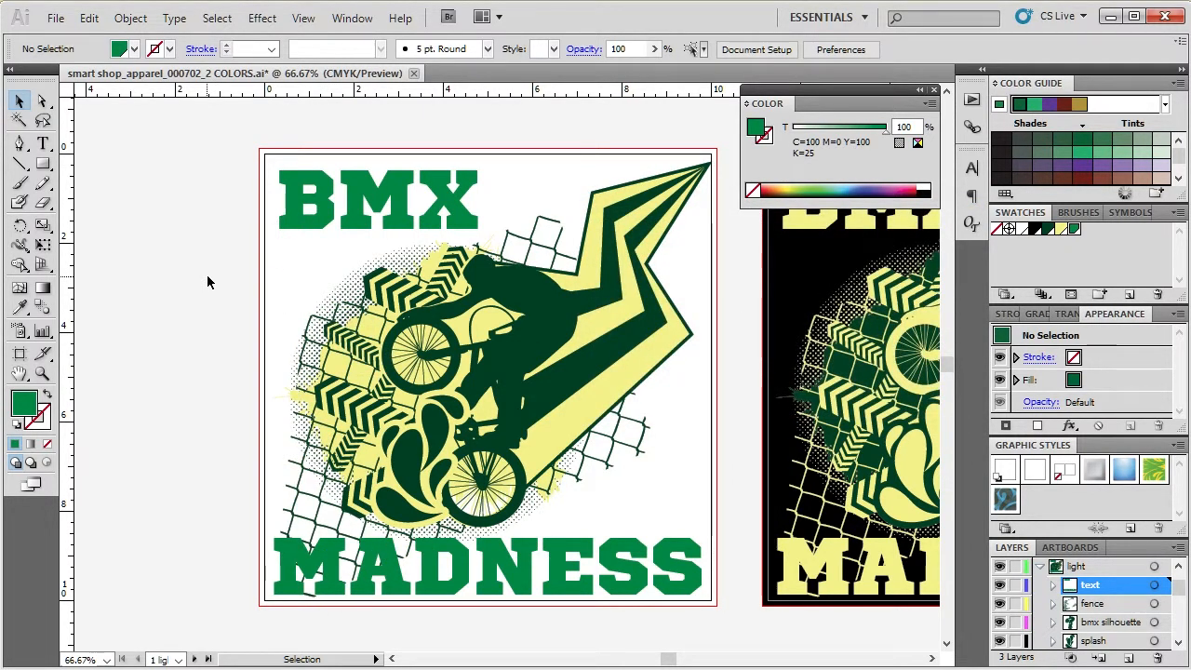
{"action": "left_click_drag", "start_coordinate": [784, 104], "coordinate": [1054, 105]}
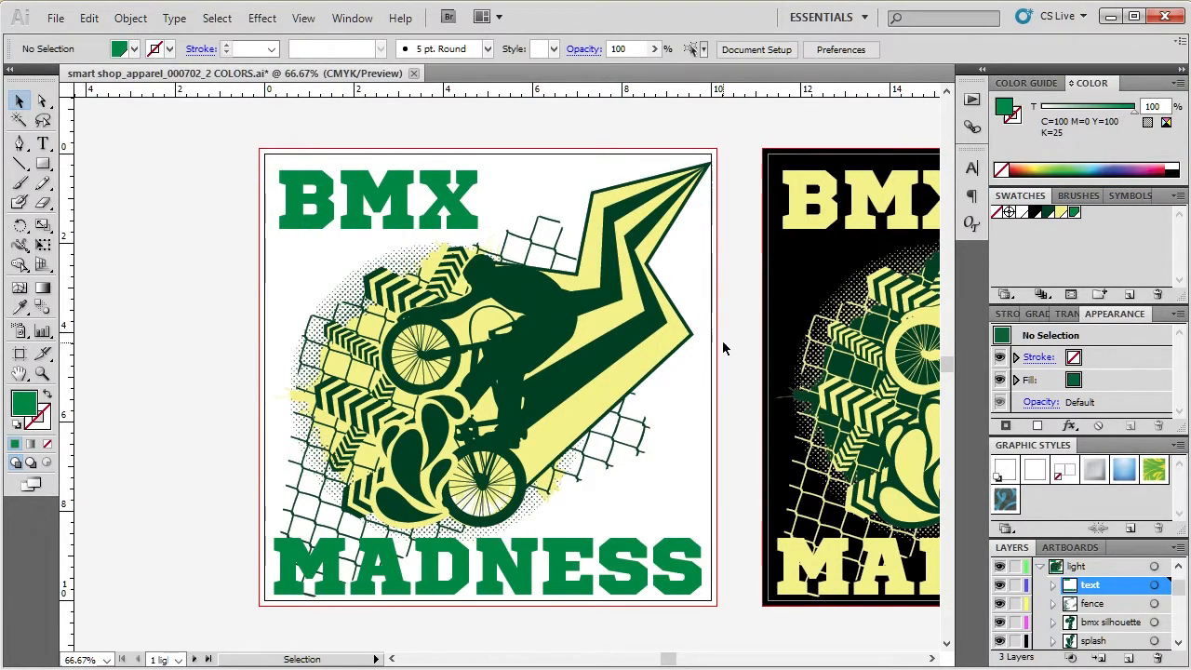
Step: Select the BMX text on the white design, leaving the Selection tool active
{"action": "scroll", "coordinate": [725, 348], "scroll_direction": "down", "scroll_amount": 3}
{"action": "scroll", "coordinate": [723, 344], "scroll_direction": "up", "scroll_amount": 3}
{"action": "key", "text": "space"}
{"action": "left_click_drag", "start_coordinate": [731, 370], "coordinate": [598, 341]}
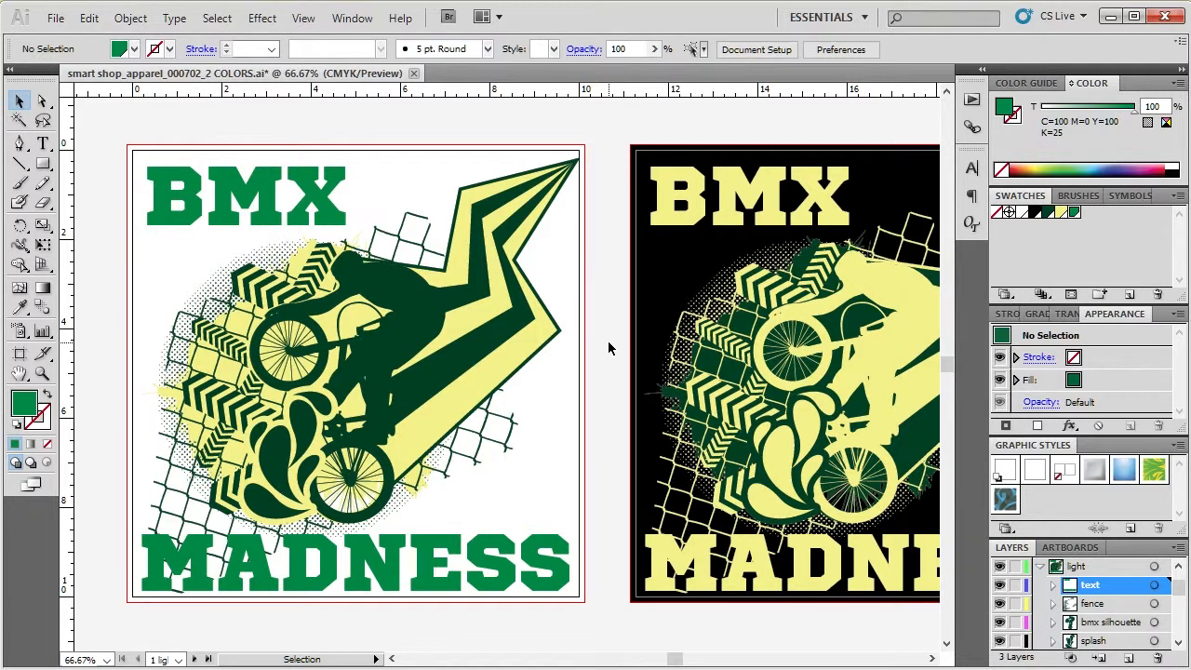
{"action": "left_click", "coordinate": [251, 221]}
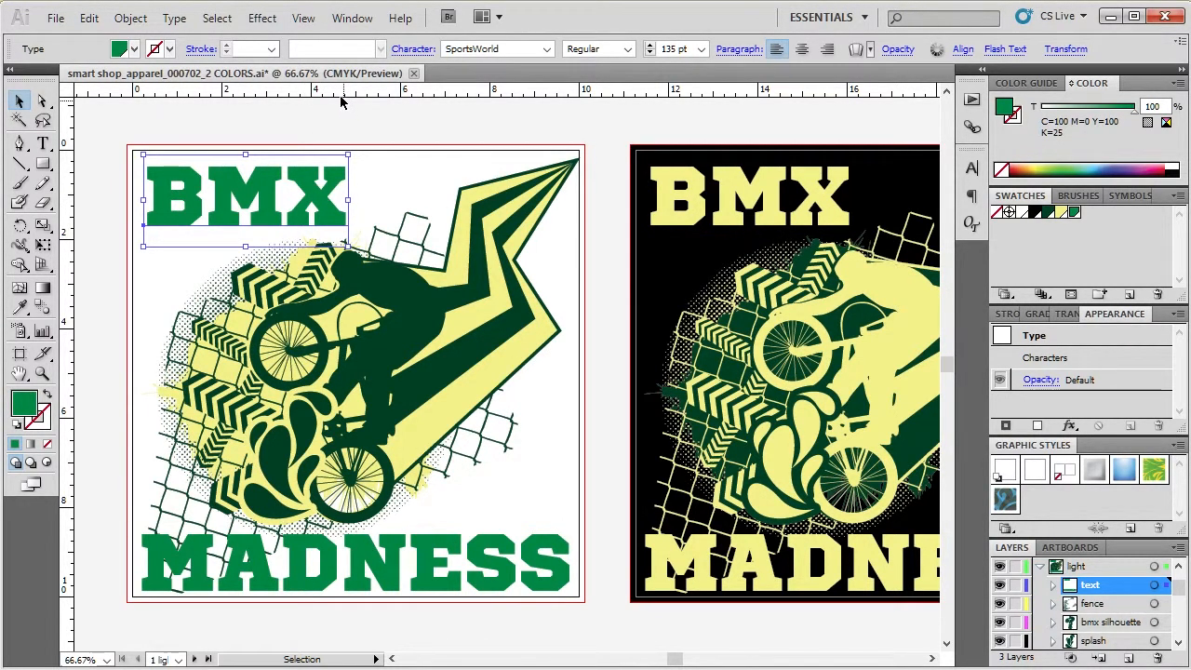
{"action": "left_click", "coordinate": [44, 145]}
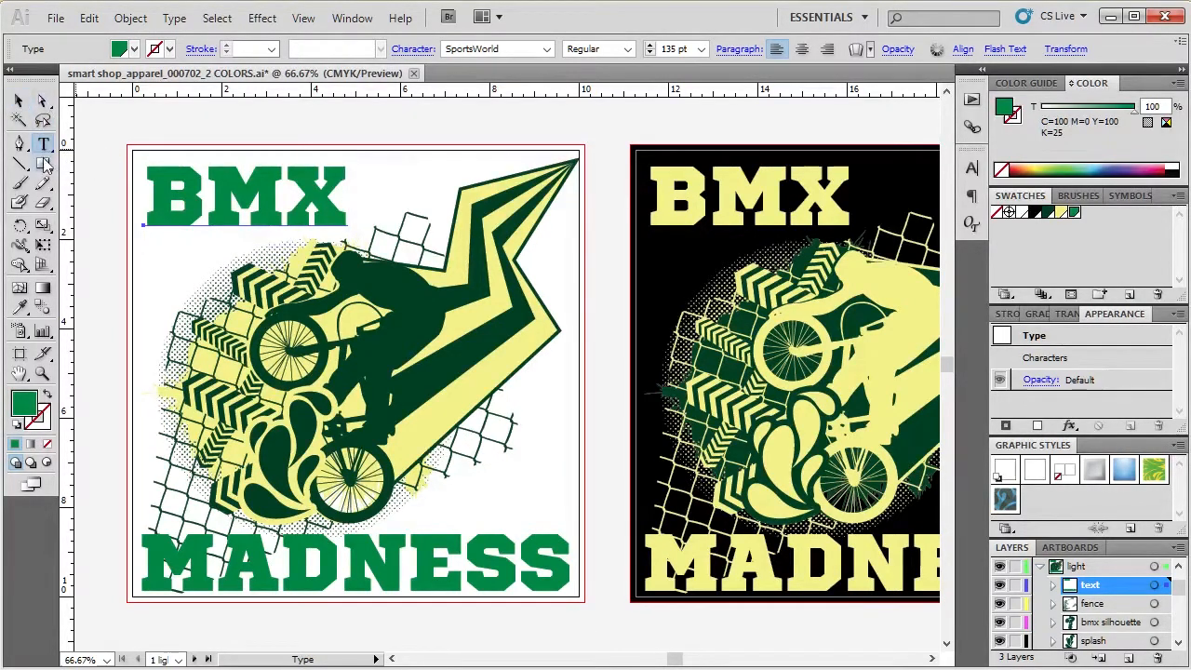
{"action": "left_click", "coordinate": [19, 100]}
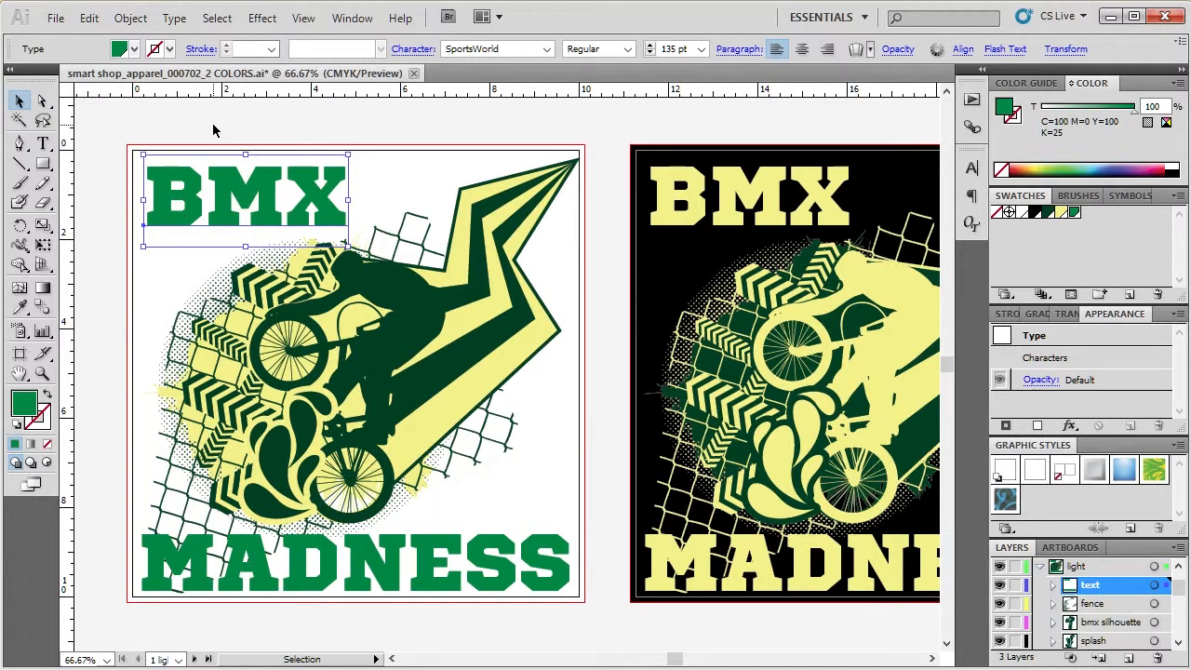
Step: Replace the BMX text on the white design with "smart"
{"action": "key", "text": "t"}
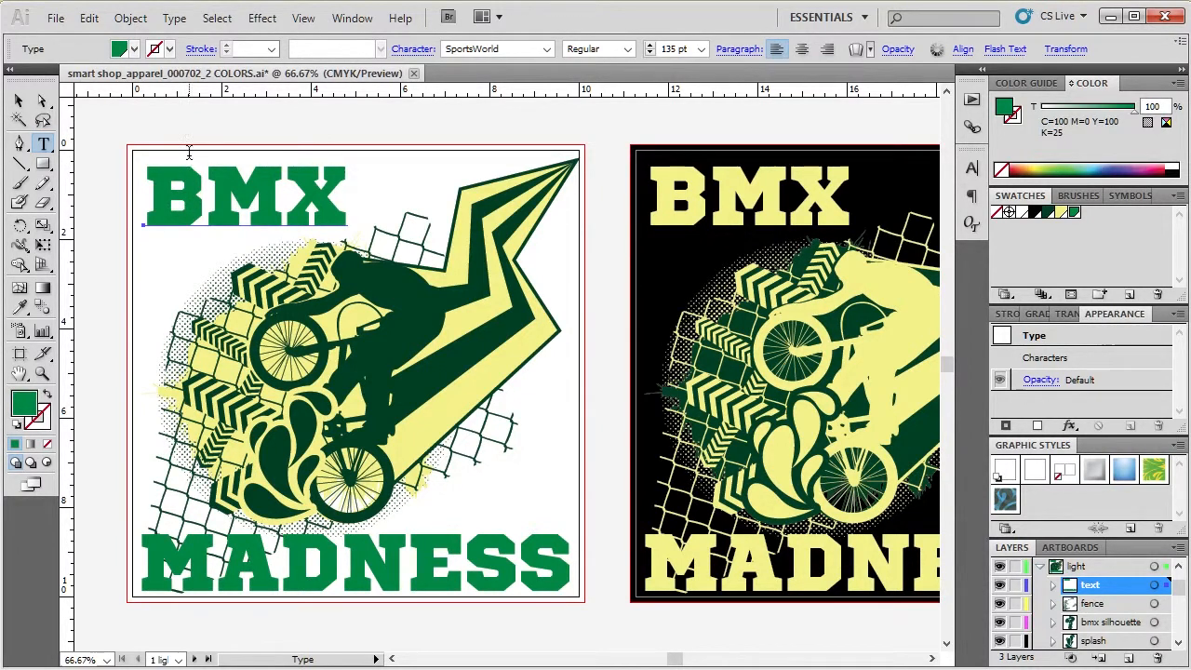
{"action": "left_click", "coordinate": [146, 216]}
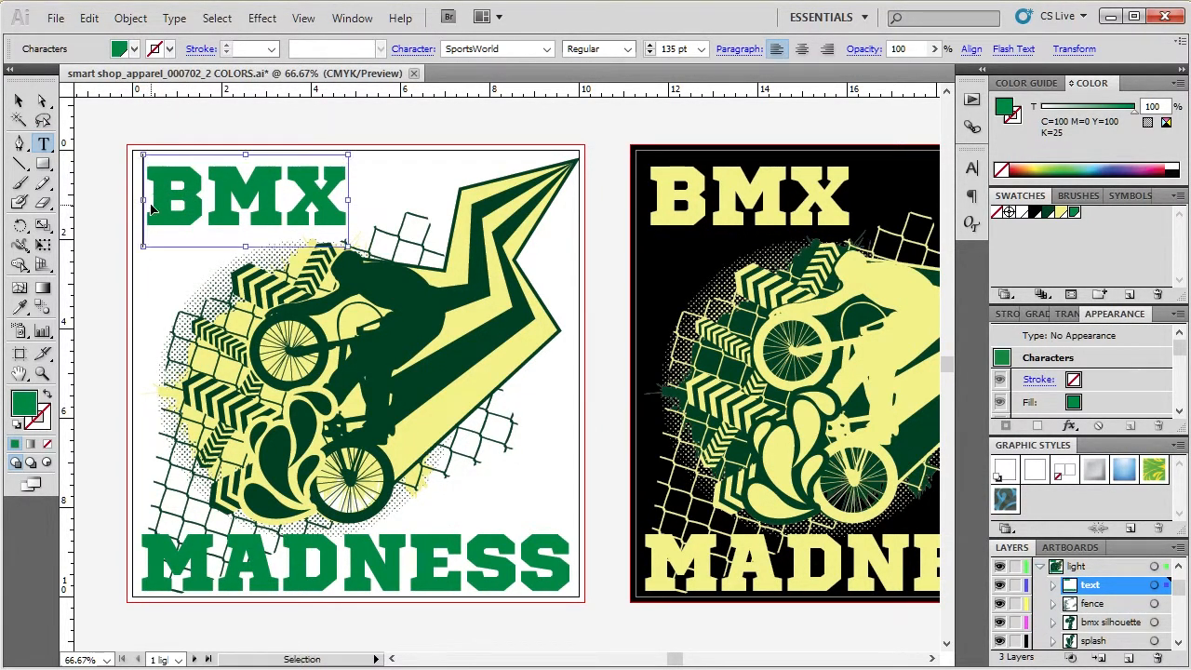
{"action": "key", "text": "ctrl+a"}
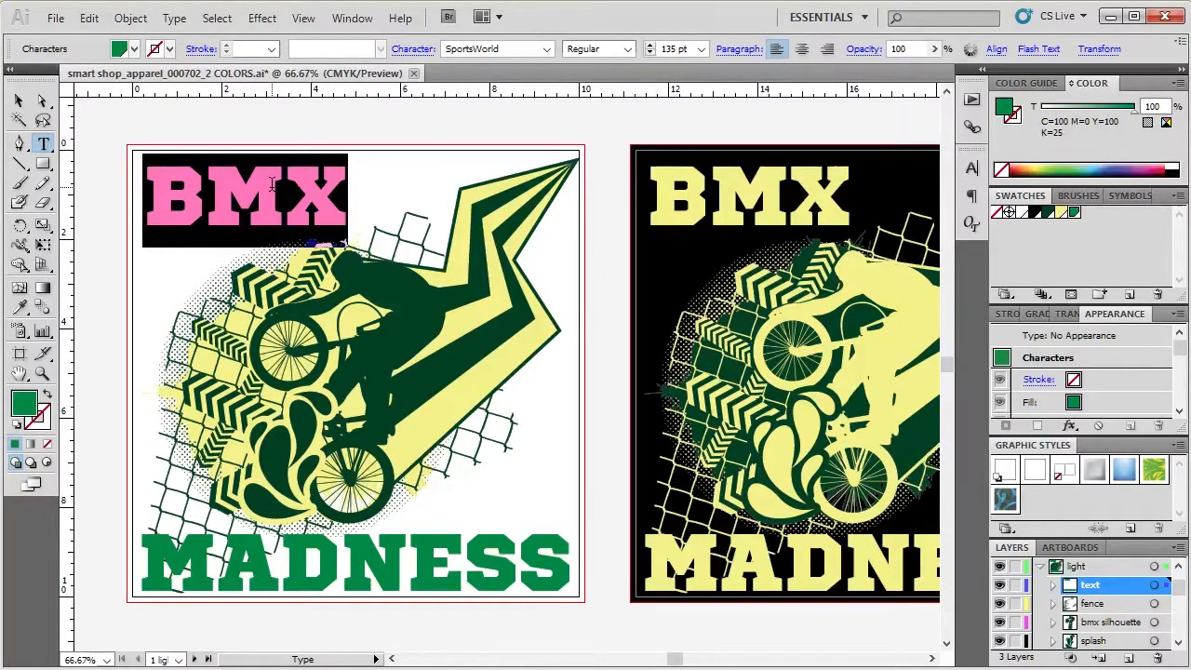
{"action": "type", "text": "smart"}
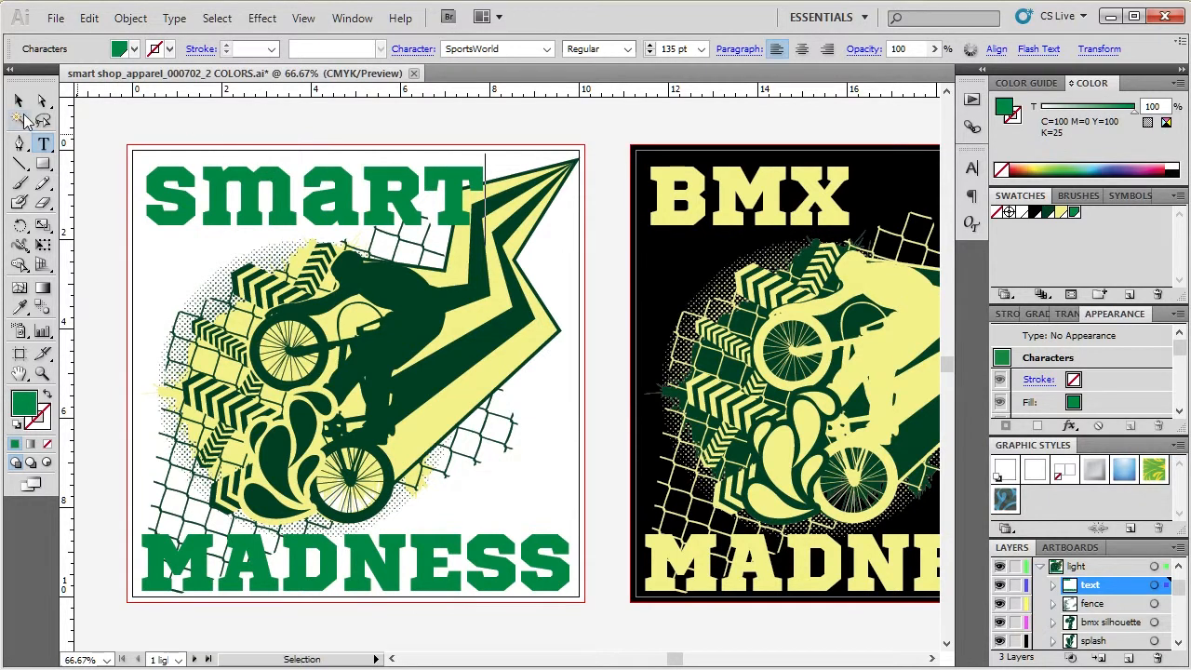
Step: Convert the "smart" text on the white design to uppercase and return to the Selection tool
{"action": "double_click", "coordinate": [218, 215]}
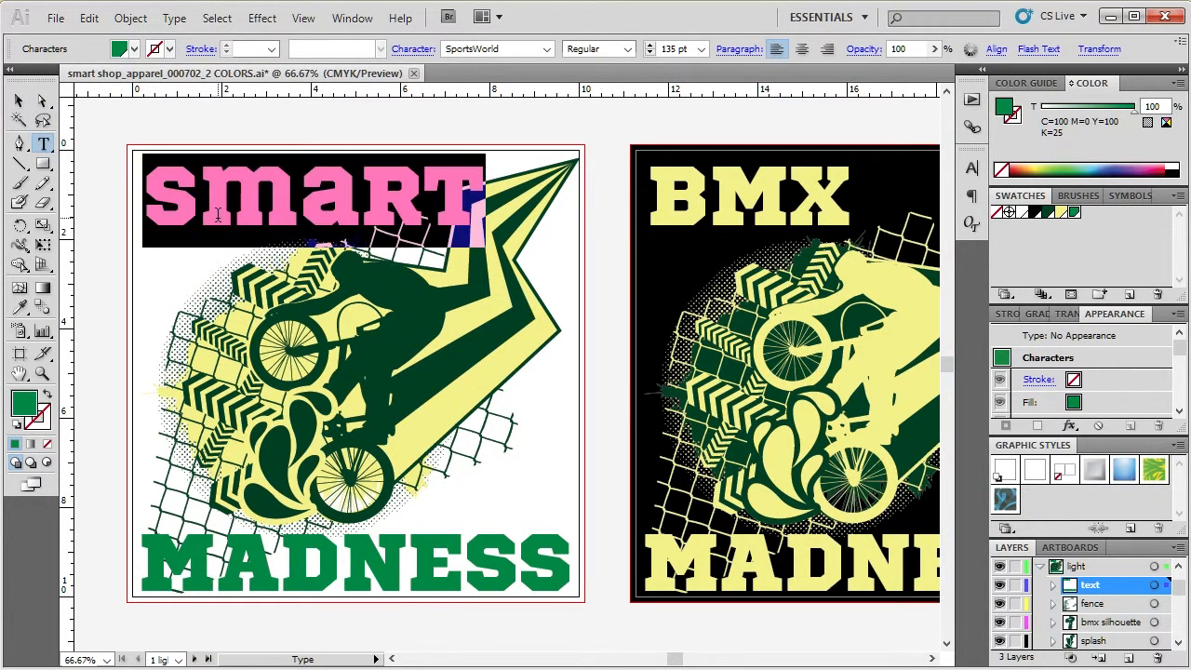
{"action": "left_click", "coordinate": [173, 17]}
{"action": "mouse_move", "coordinate": [266, 272]}
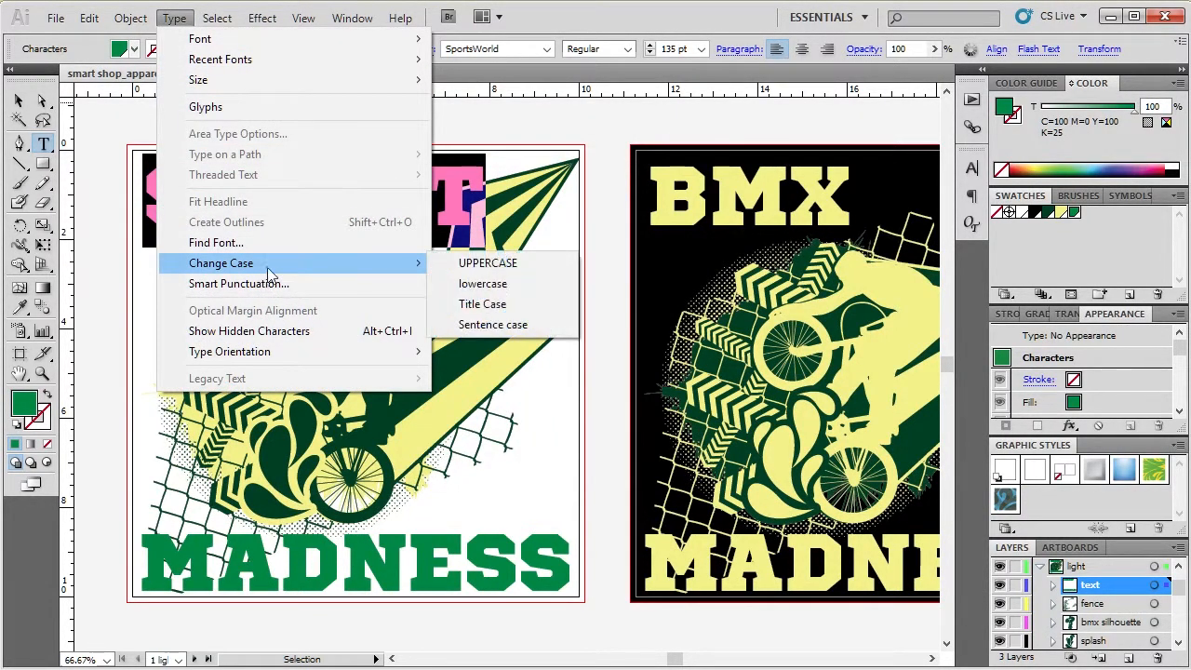
{"action": "left_click", "coordinate": [479, 263]}
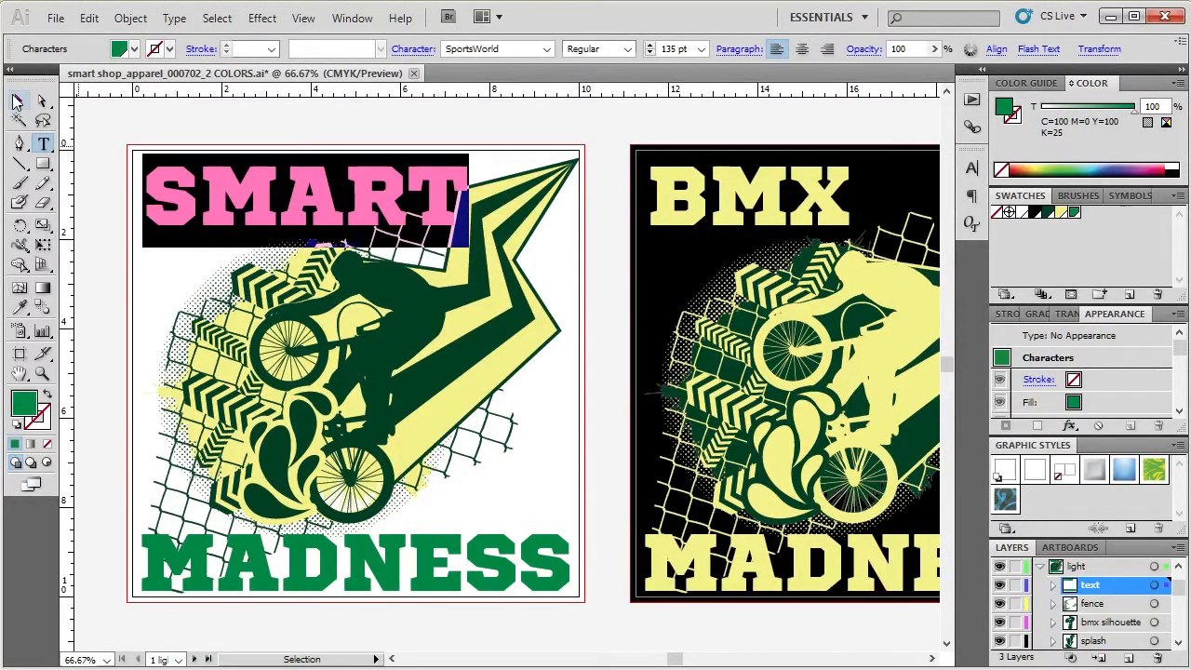
{"action": "left_click", "coordinate": [17, 101]}
Step: Apply the uppercase change to the whole selected SMART text object, and deselect it
{"action": "left_click", "coordinate": [971, 168]}
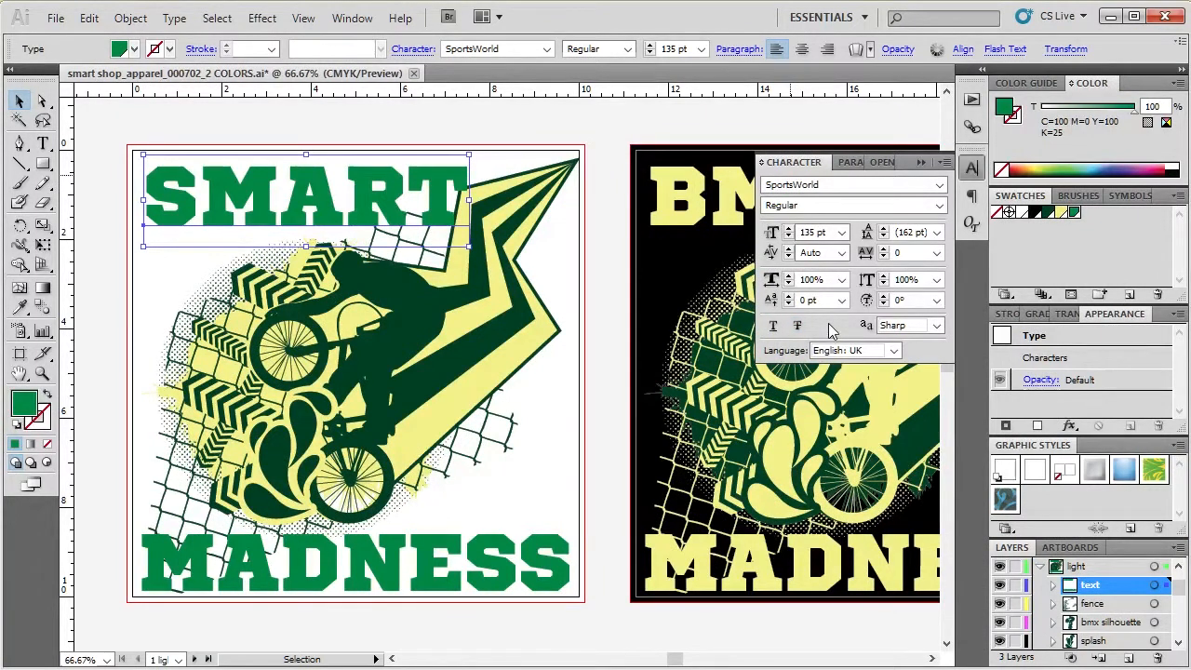
{"action": "left_click", "coordinate": [971, 169]}
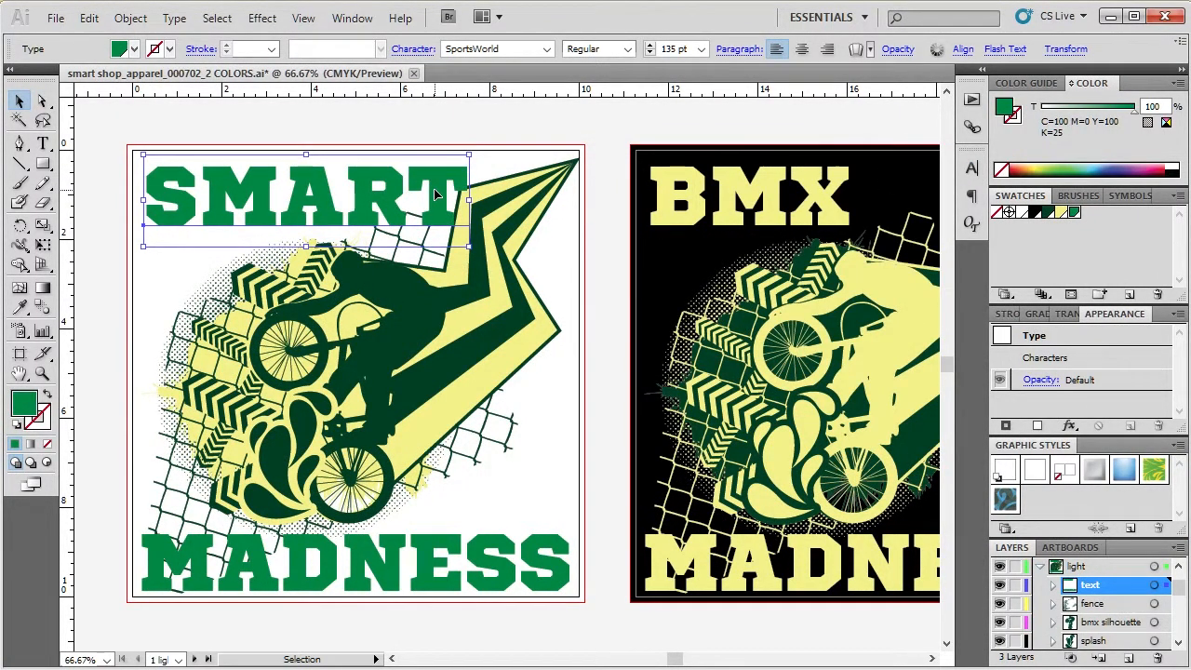
{"action": "left_click", "coordinate": [130, 17]}
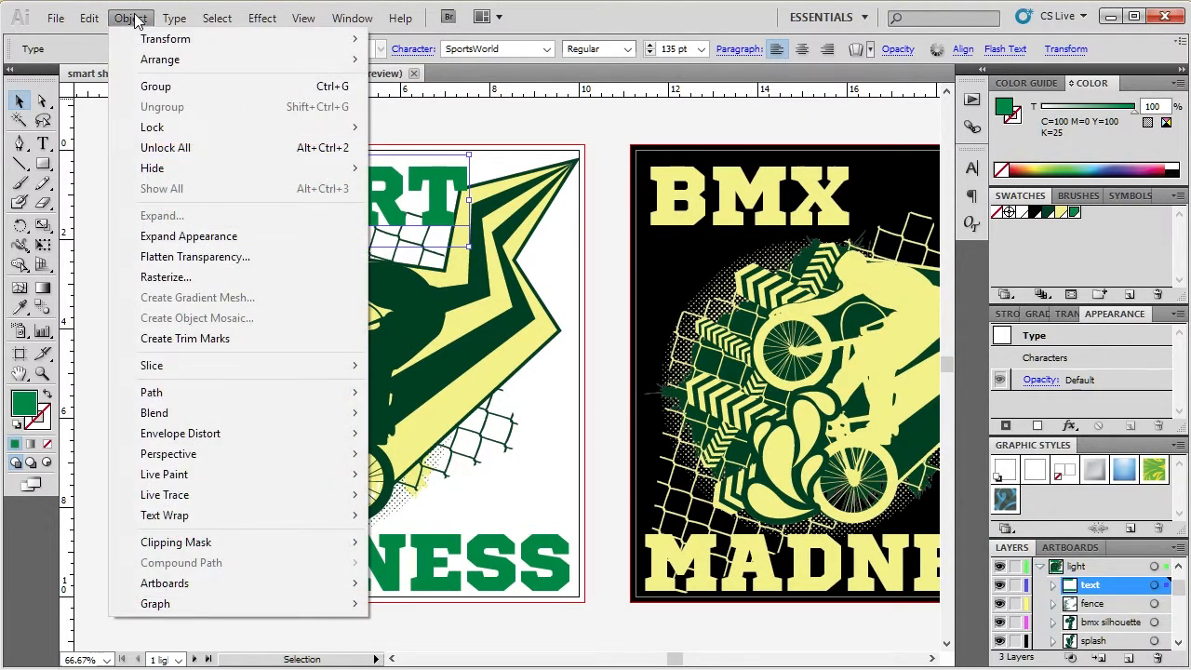
{"action": "mouse_move", "coordinate": [174, 18]}
{"action": "mouse_move", "coordinate": [233, 263]}
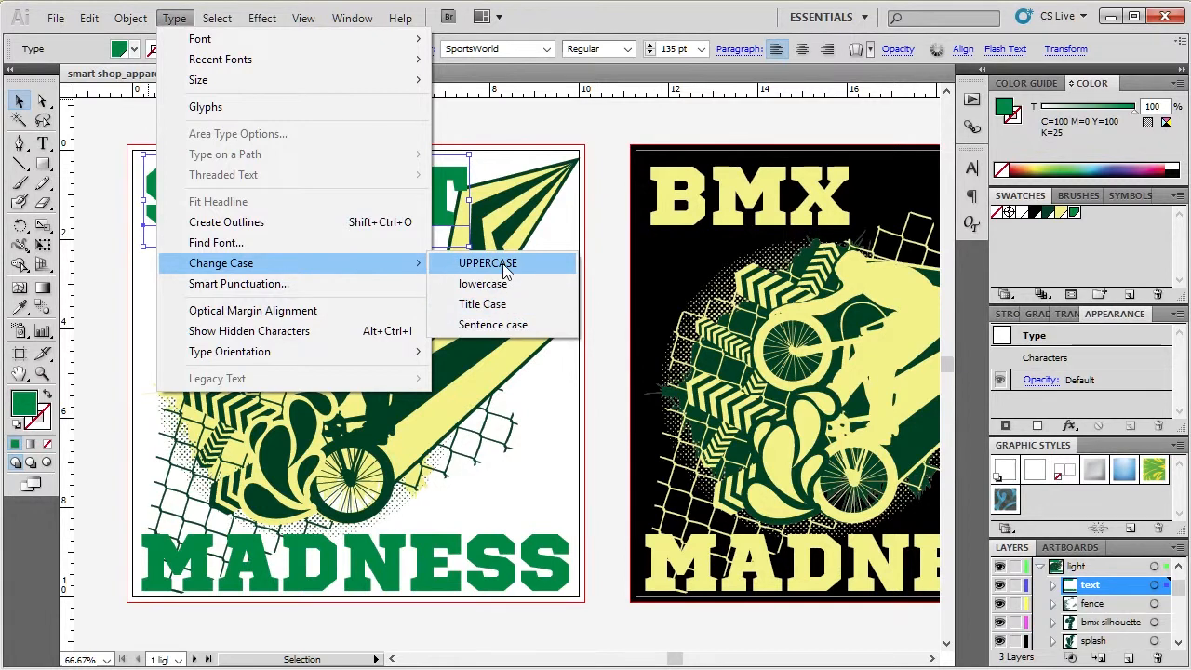
{"action": "left_click", "coordinate": [470, 263]}
{"action": "left_click", "coordinate": [177, 114]}
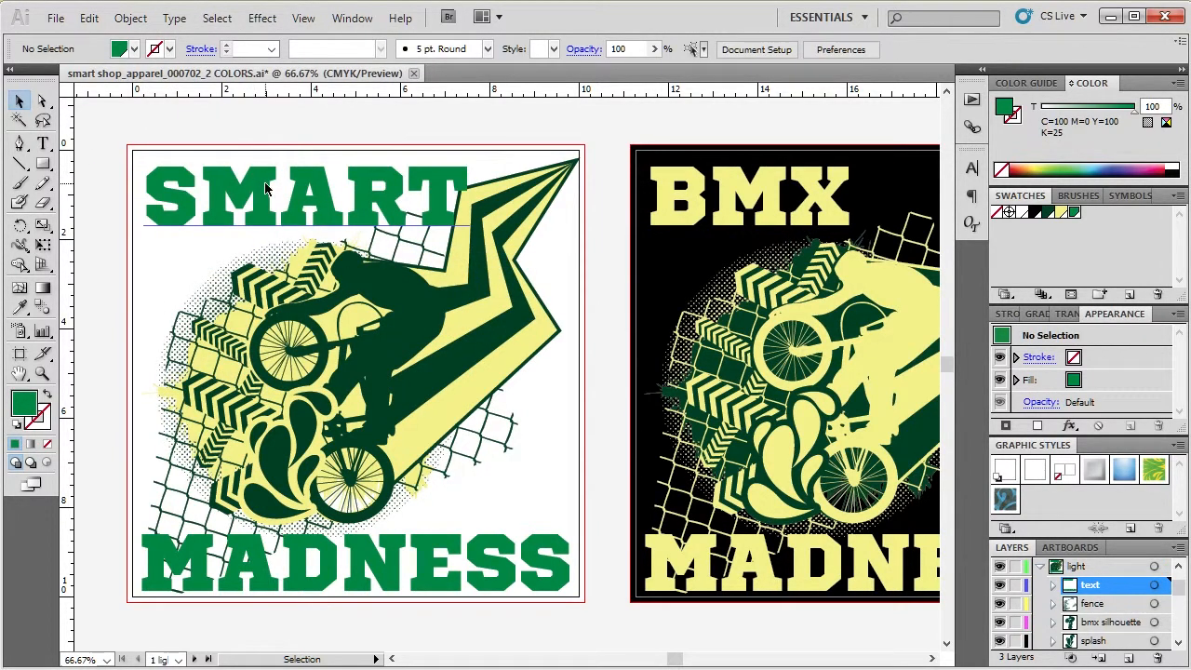
Step: Set the tracking of the SMART text on the white design to 130, and deselect it
{"action": "left_click", "coordinate": [266, 185]}
{"action": "left_click", "coordinate": [260, 125]}
{"action": "left_click", "coordinate": [266, 189]}
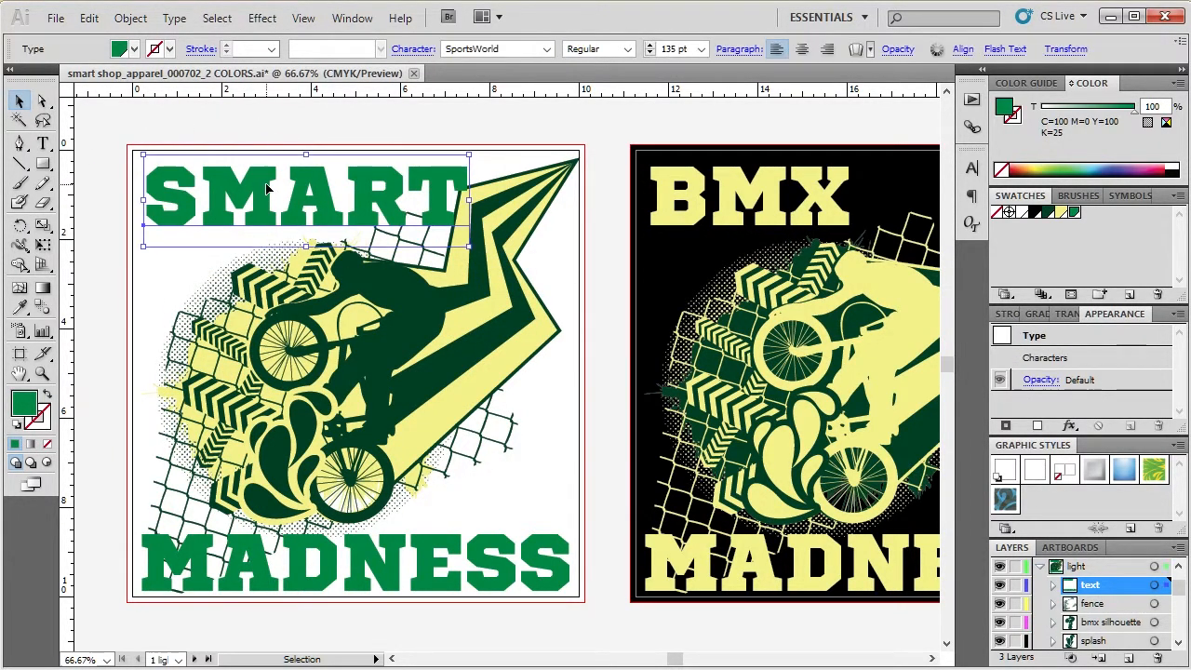
{"action": "left_click", "coordinate": [970, 167]}
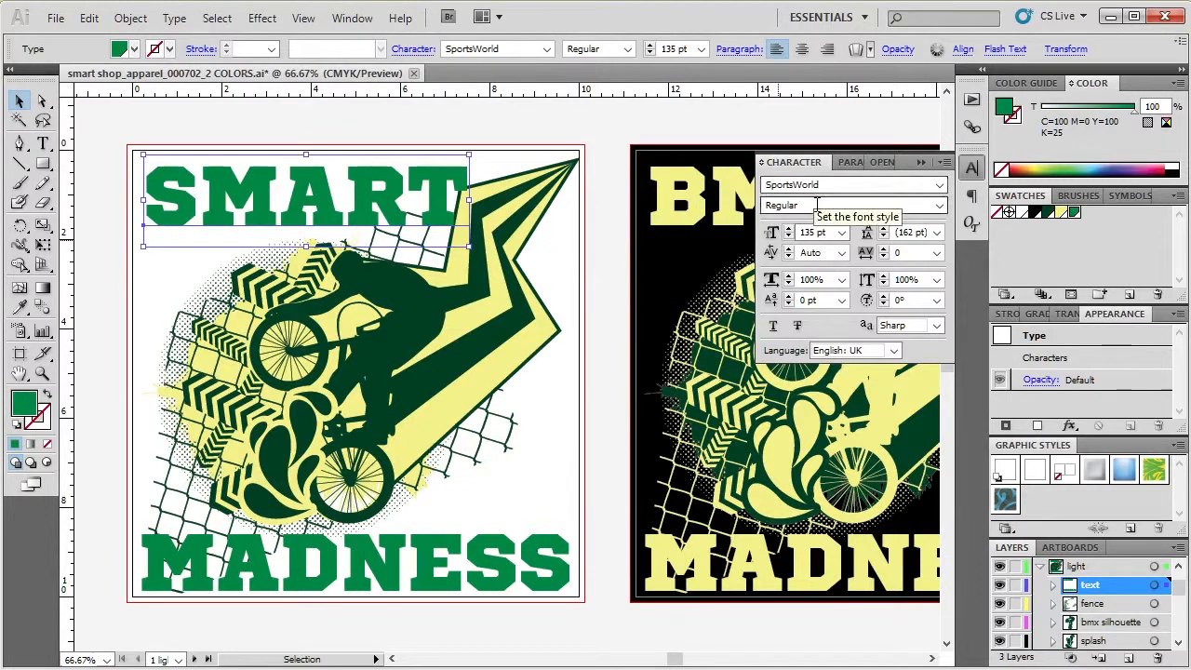
{"action": "left_click", "coordinate": [942, 206]}
{"action": "left_click", "coordinate": [935, 221]}
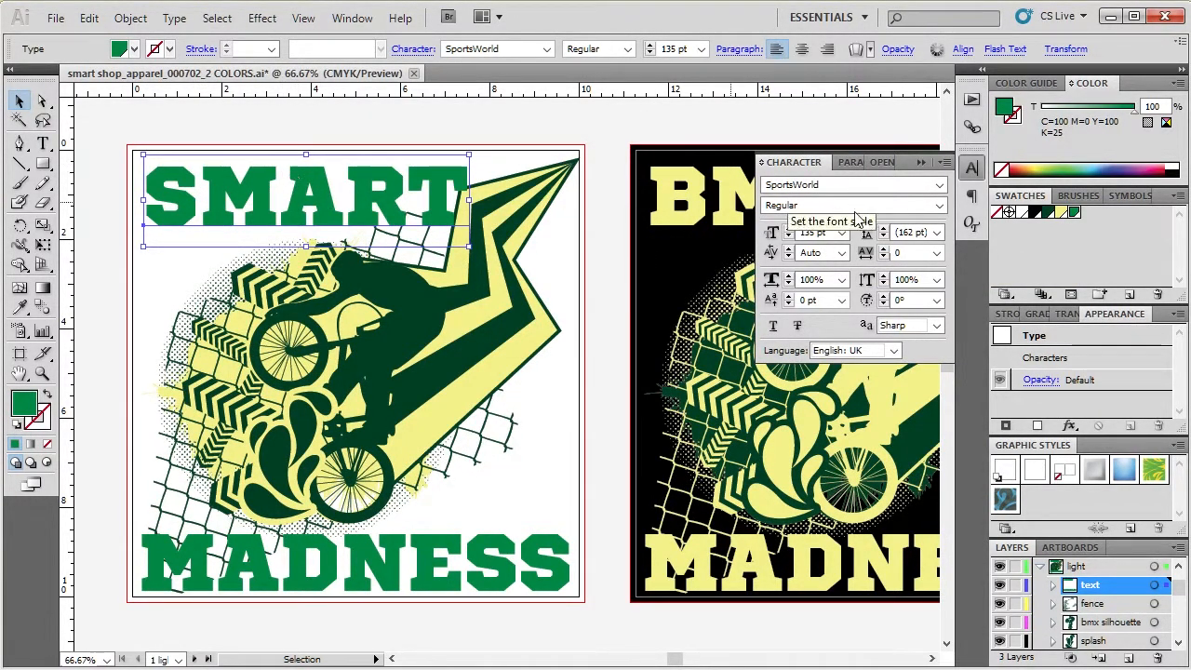
{"action": "left_click", "coordinate": [883, 248]}
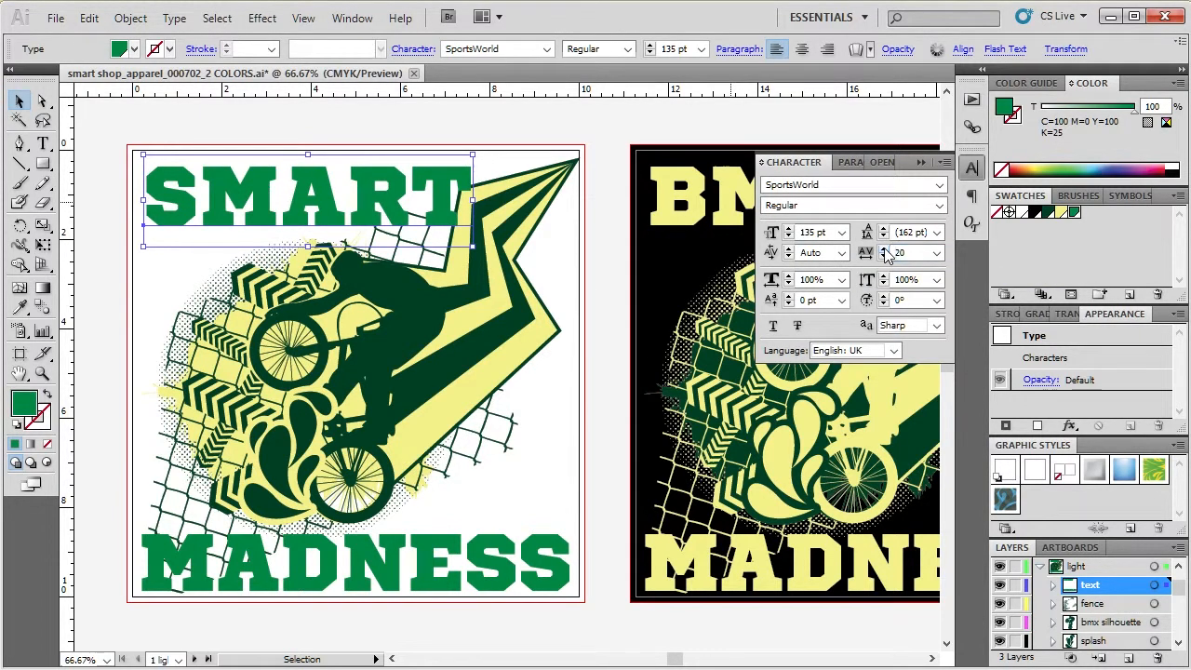
{"action": "left_click", "coordinate": [882, 249]}
{"action": "left_click", "coordinate": [883, 248]}
{"action": "left_click", "coordinate": [883, 248]}
{"action": "left_click", "coordinate": [883, 248]}
{"action": "left_click", "coordinate": [883, 248]}
{"action": "left_click", "coordinate": [883, 248]}
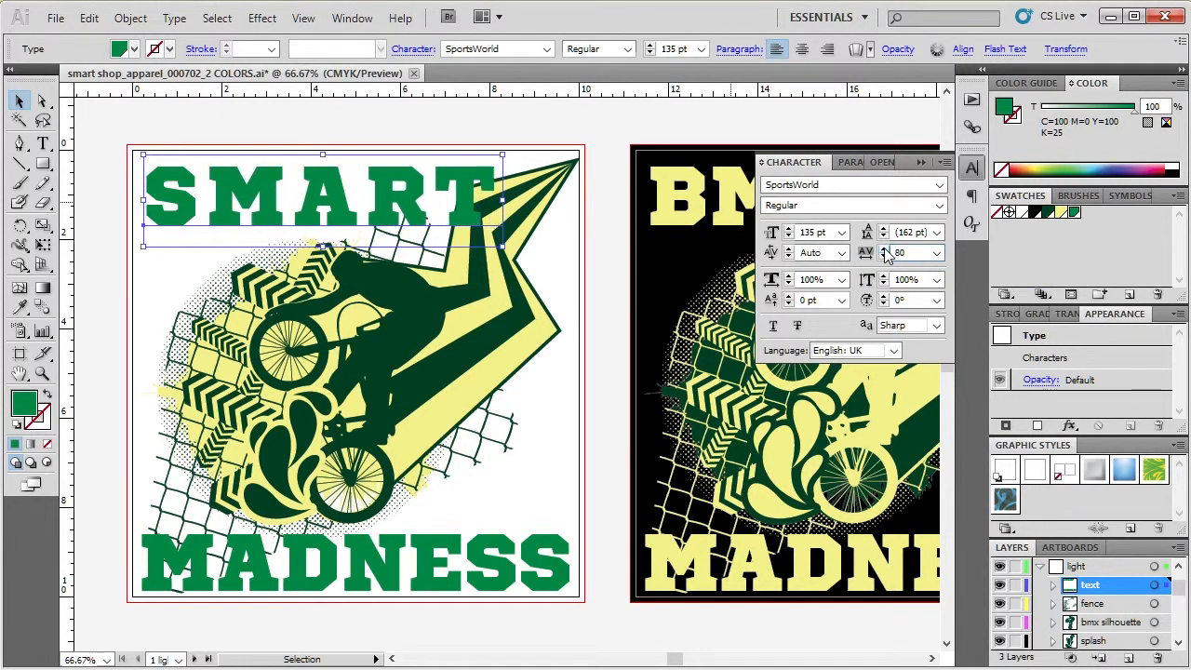
{"action": "left_click", "coordinate": [883, 248]}
{"action": "left_click", "coordinate": [883, 249]}
{"action": "left_click", "coordinate": [883, 249]}
{"action": "left_click", "coordinate": [883, 248]}
{"action": "left_click", "coordinate": [883, 249]}
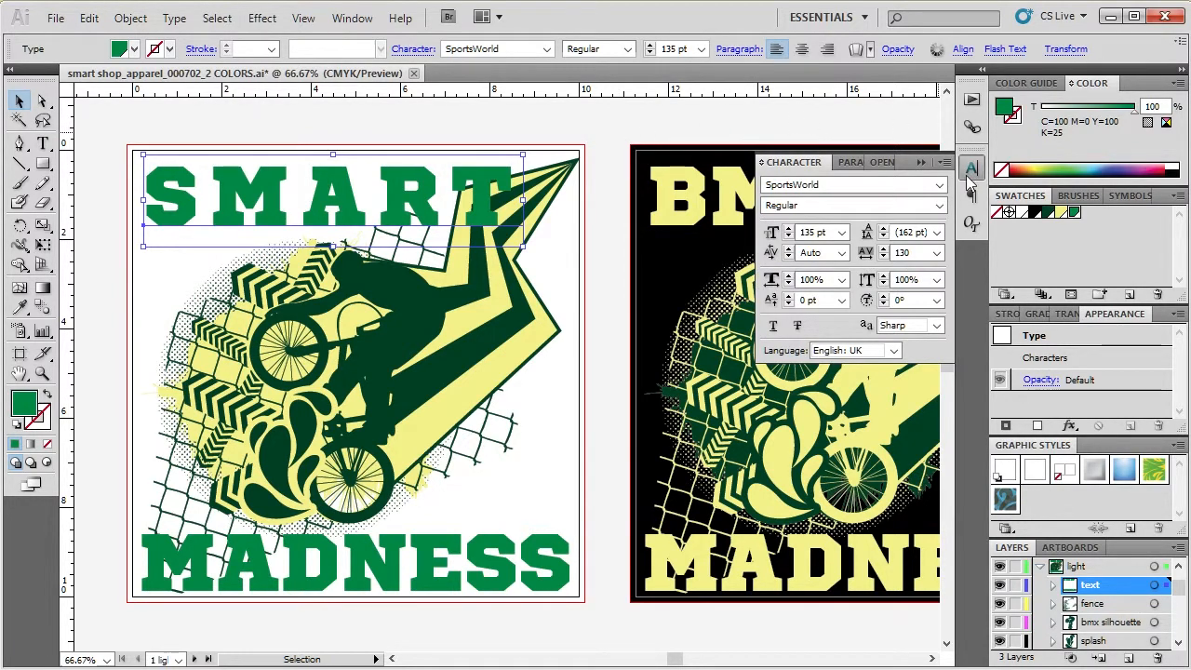
{"action": "left_click", "coordinate": [691, 138]}
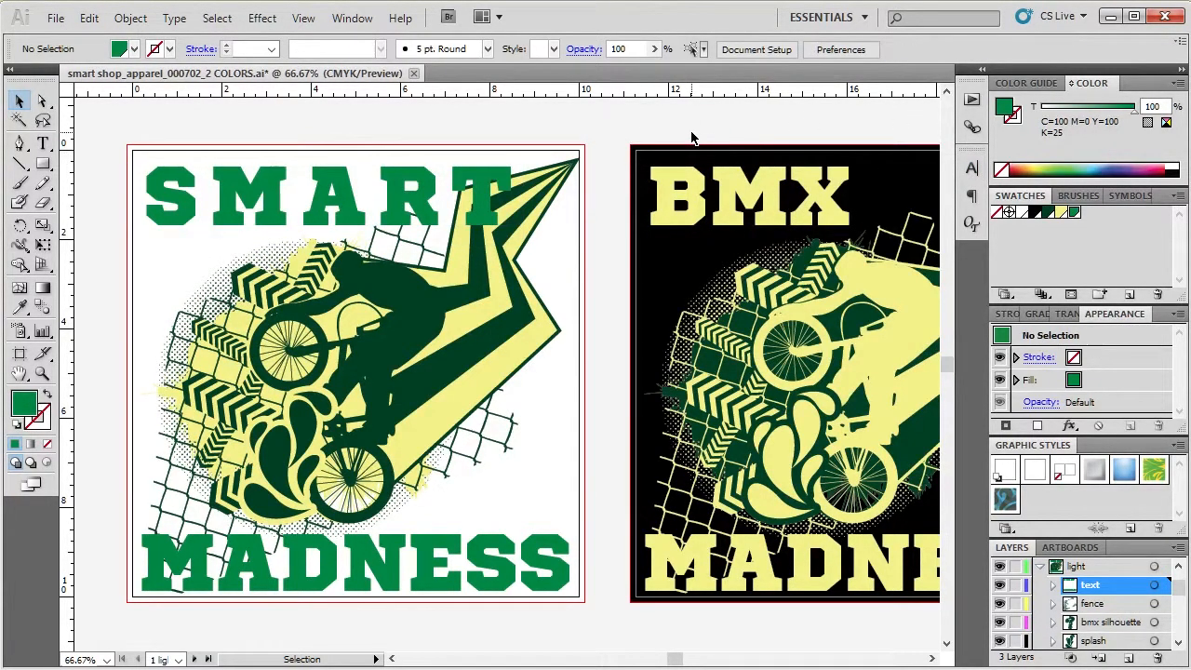
{"action": "scroll", "coordinate": [603, 376], "scroll_direction": "down", "scroll_amount": 1}
{"action": "scroll", "coordinate": [603, 376], "scroll_direction": "up", "scroll_amount": 2}
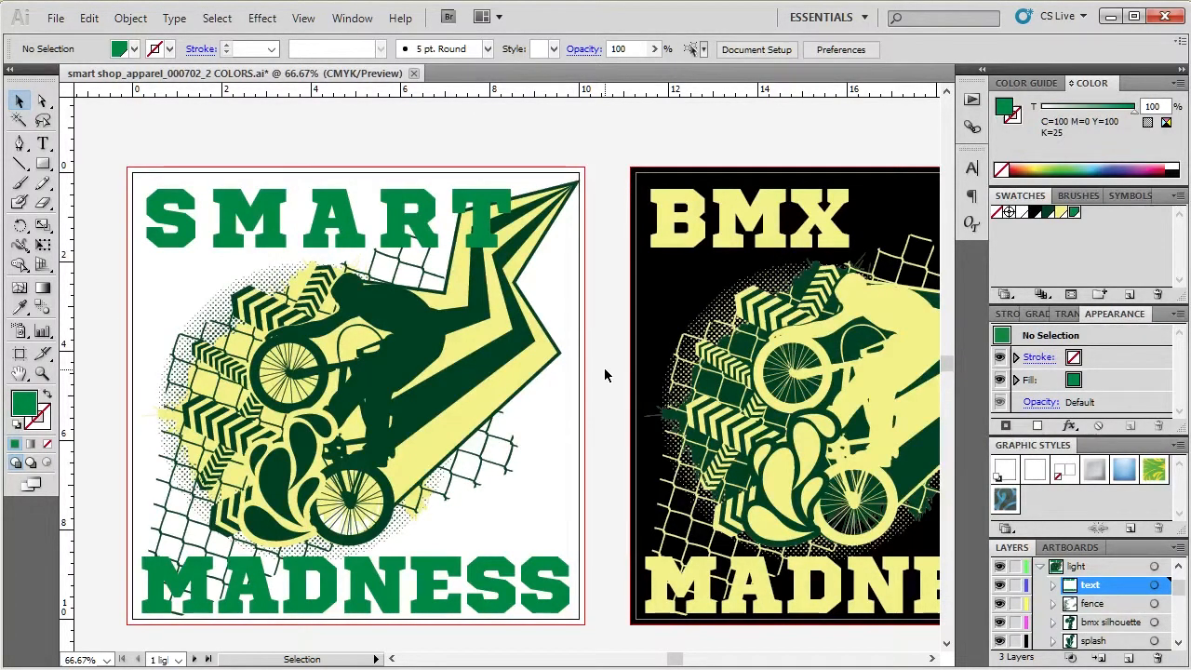
{"action": "left_click", "coordinate": [502, 248]}
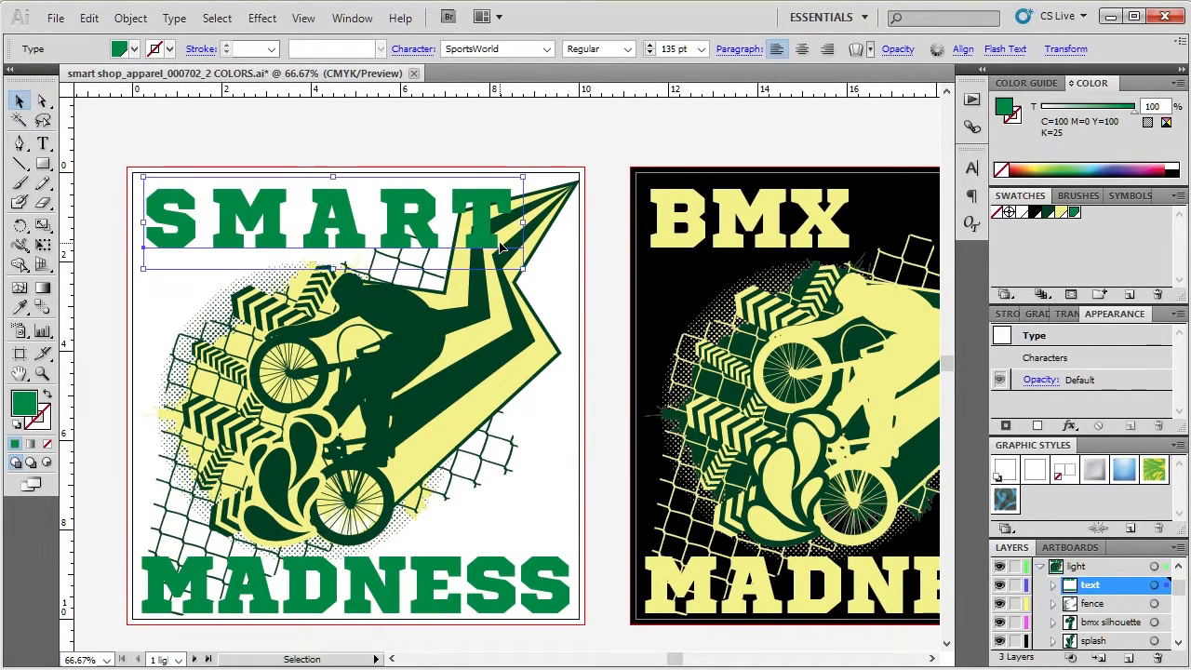
{"action": "left_click", "coordinate": [518, 594], "text": "shift"}
{"action": "left_click", "coordinate": [603, 386]}
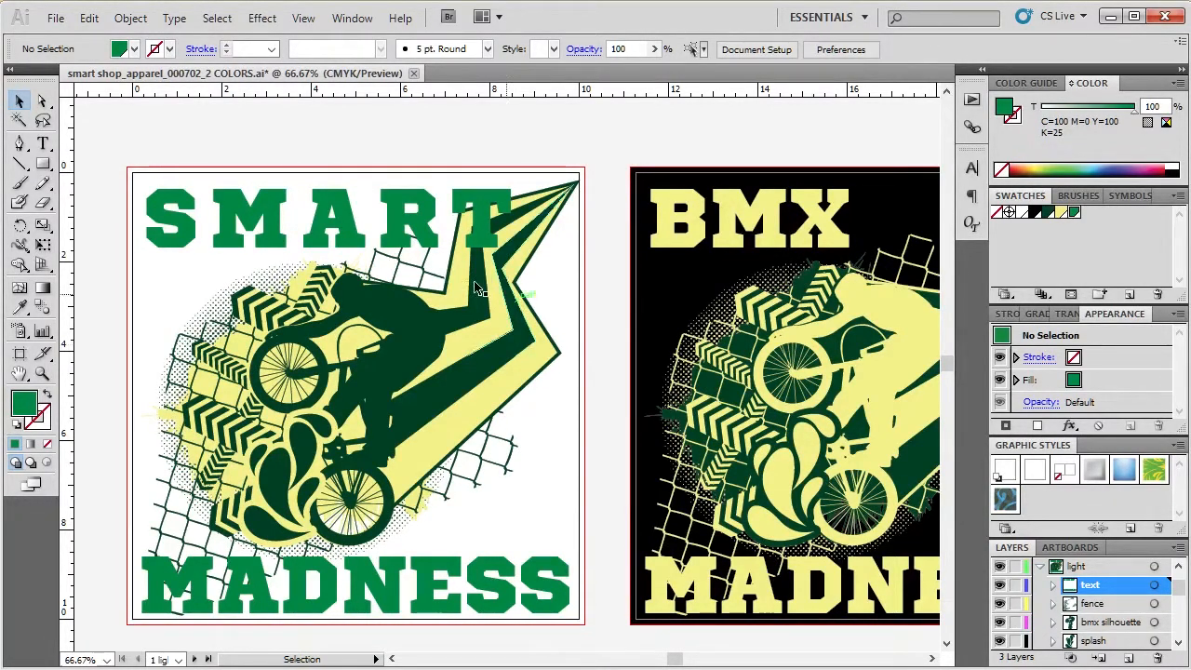
{"action": "left_click", "coordinate": [433, 227]}
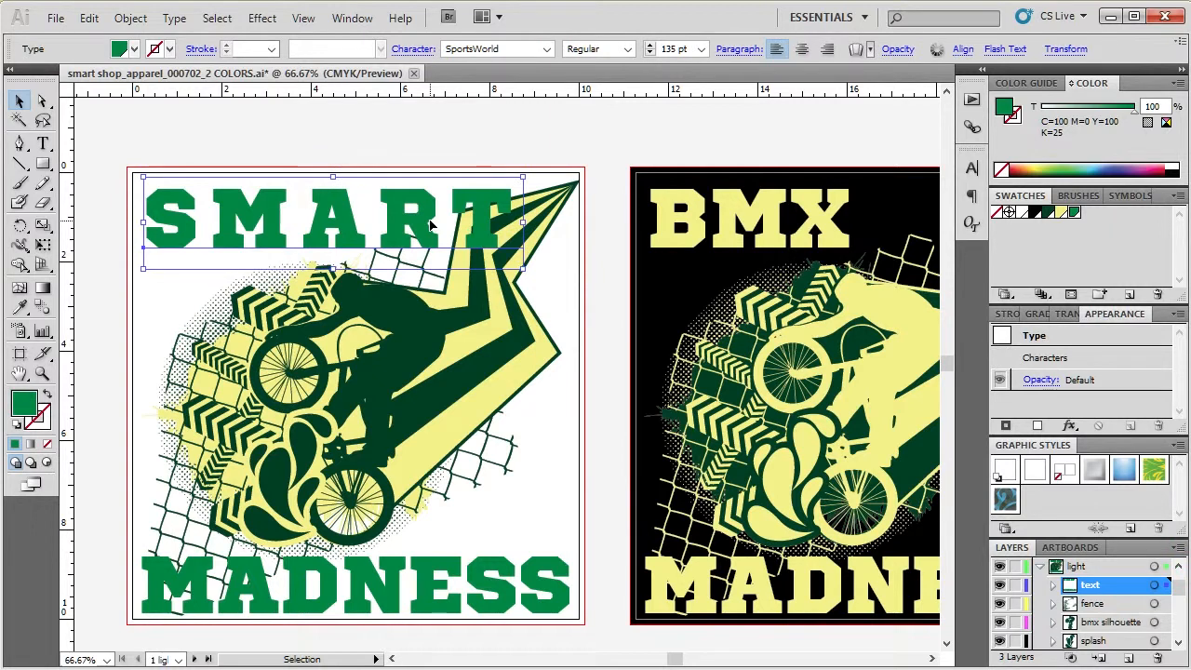
{"action": "left_click", "coordinate": [605, 294]}
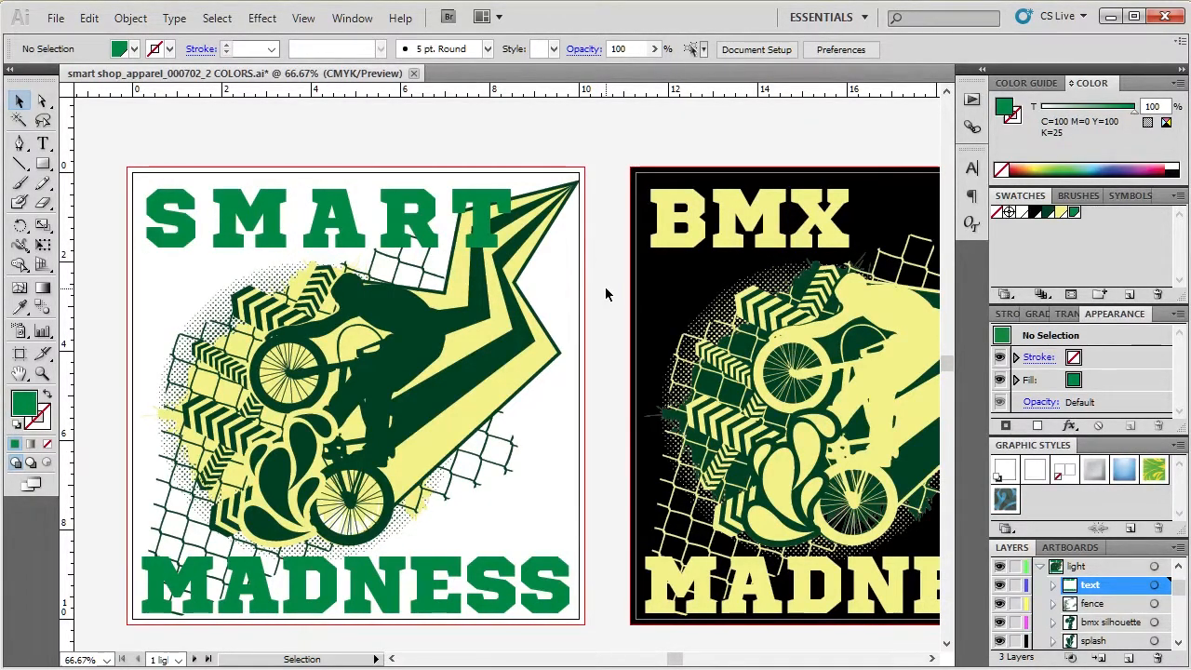
Step: Select all text objects in the document, convert them to outlines, and clear the selection
{"action": "left_click", "coordinate": [216, 20]}
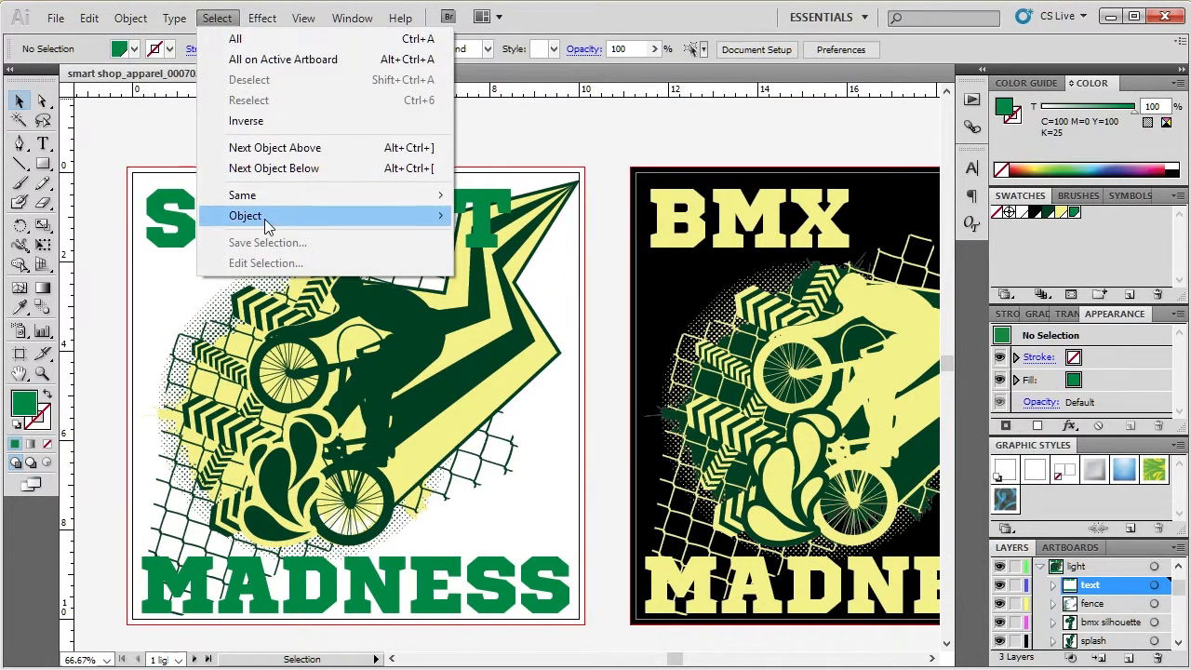
{"action": "mouse_move", "coordinate": [428, 216]}
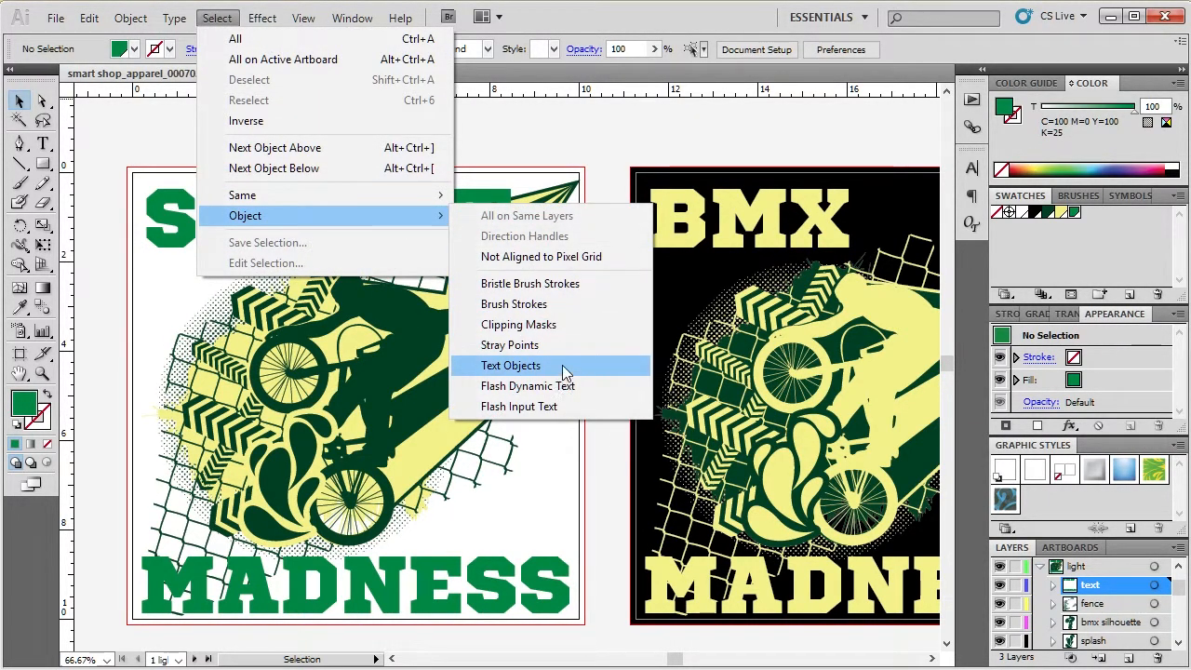
{"action": "left_click", "coordinate": [509, 366]}
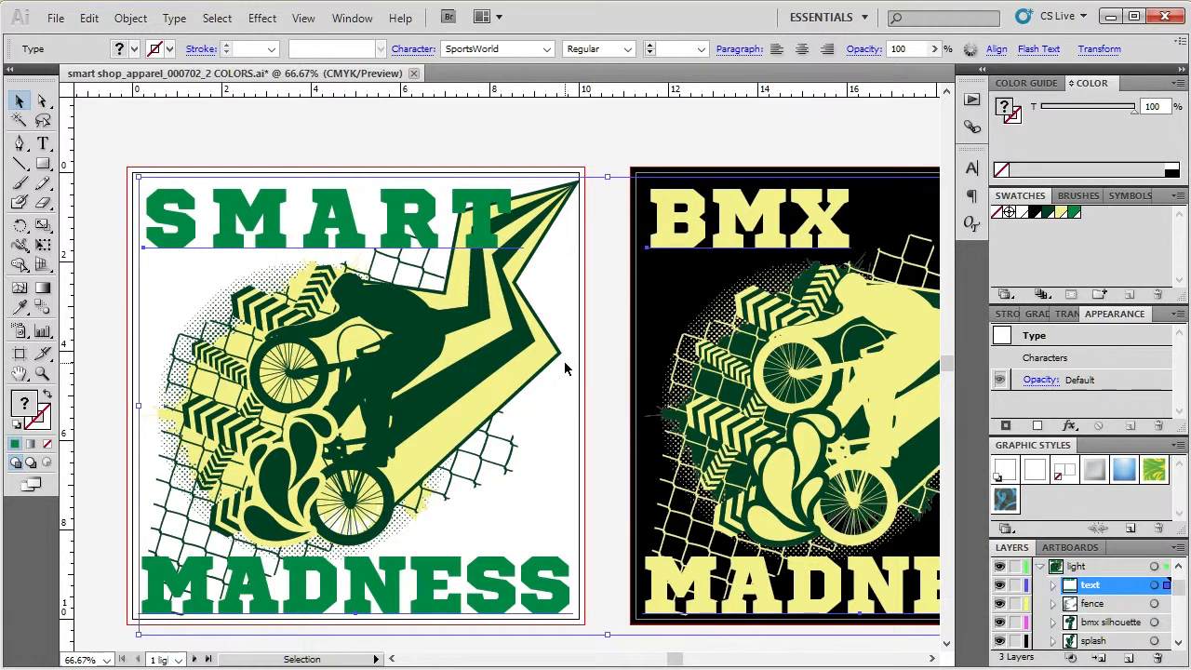
{"action": "left_click", "coordinate": [128, 18]}
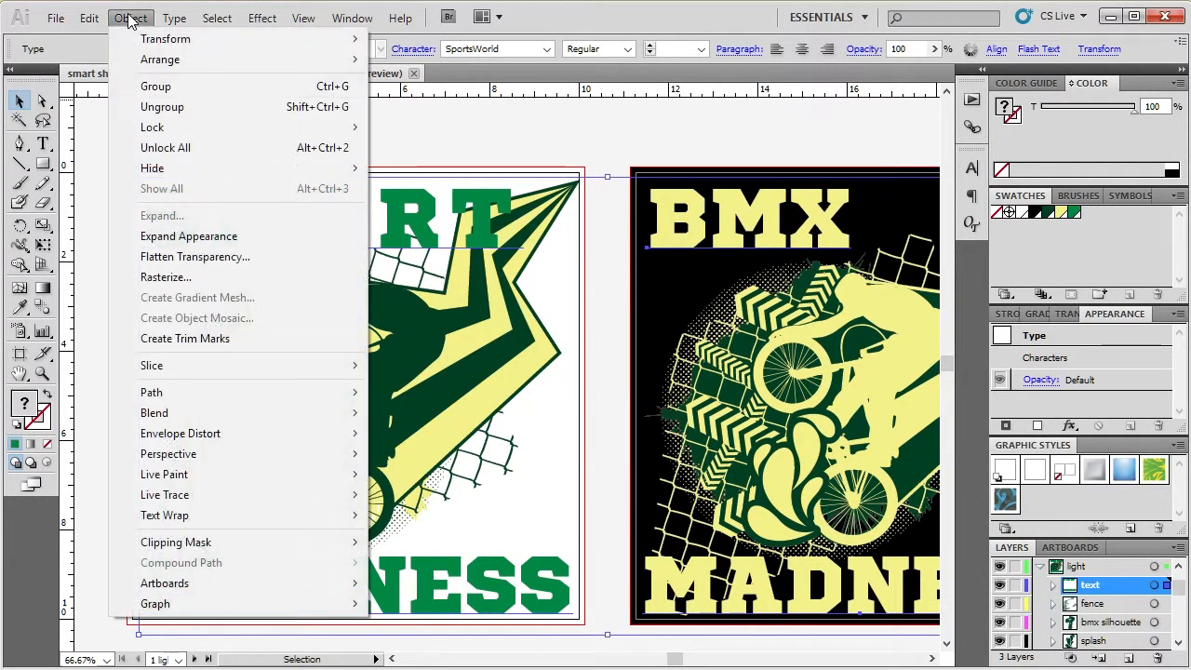
{"action": "mouse_move", "coordinate": [170, 19]}
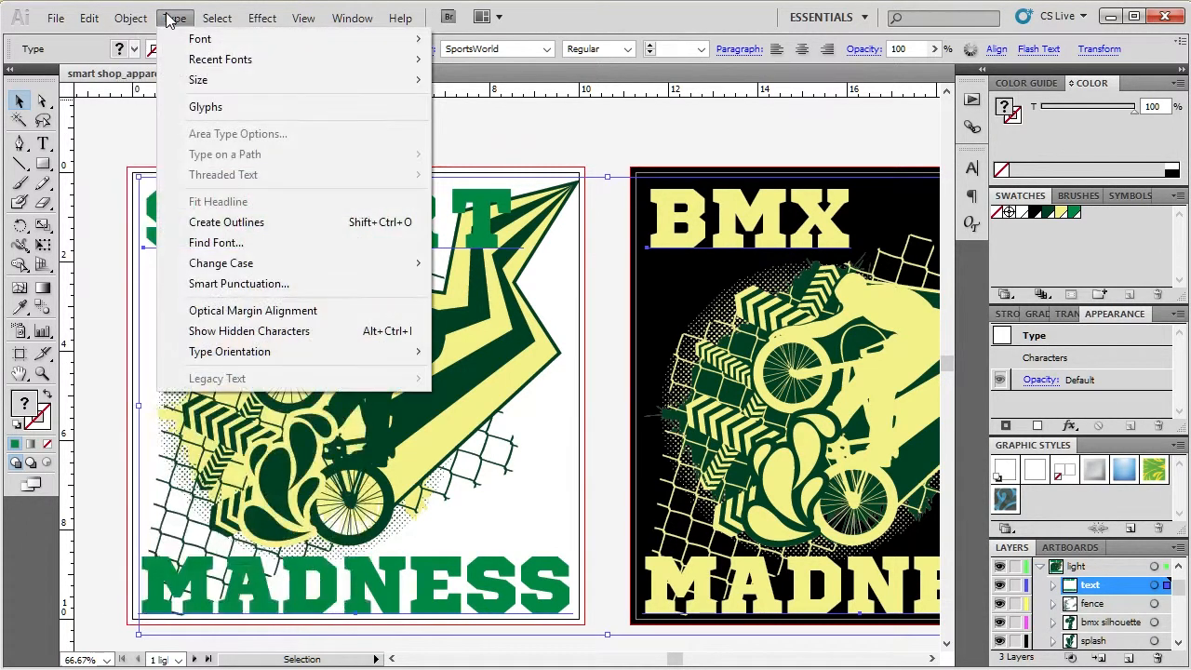
{"action": "left_click", "coordinate": [255, 233]}
{"action": "left_click", "coordinate": [399, 141]}
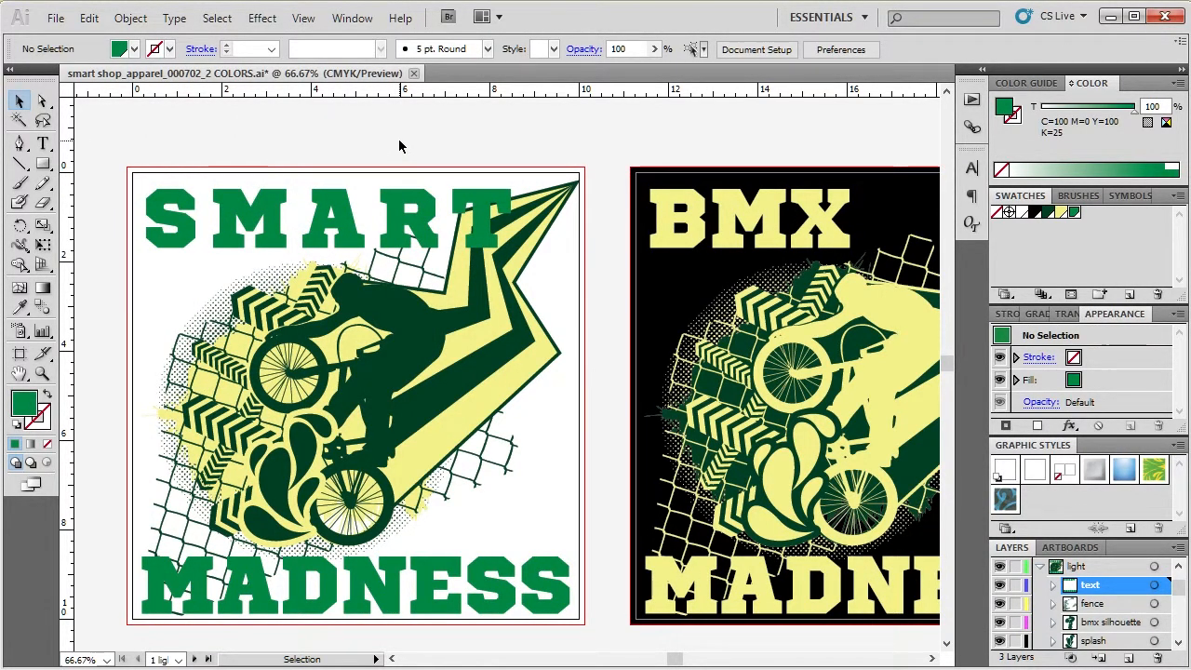
Step: Check the outlined SMART, MADNESS and BMX lettering on both designs by selecting each group
{"action": "left_click", "coordinate": [390, 214]}
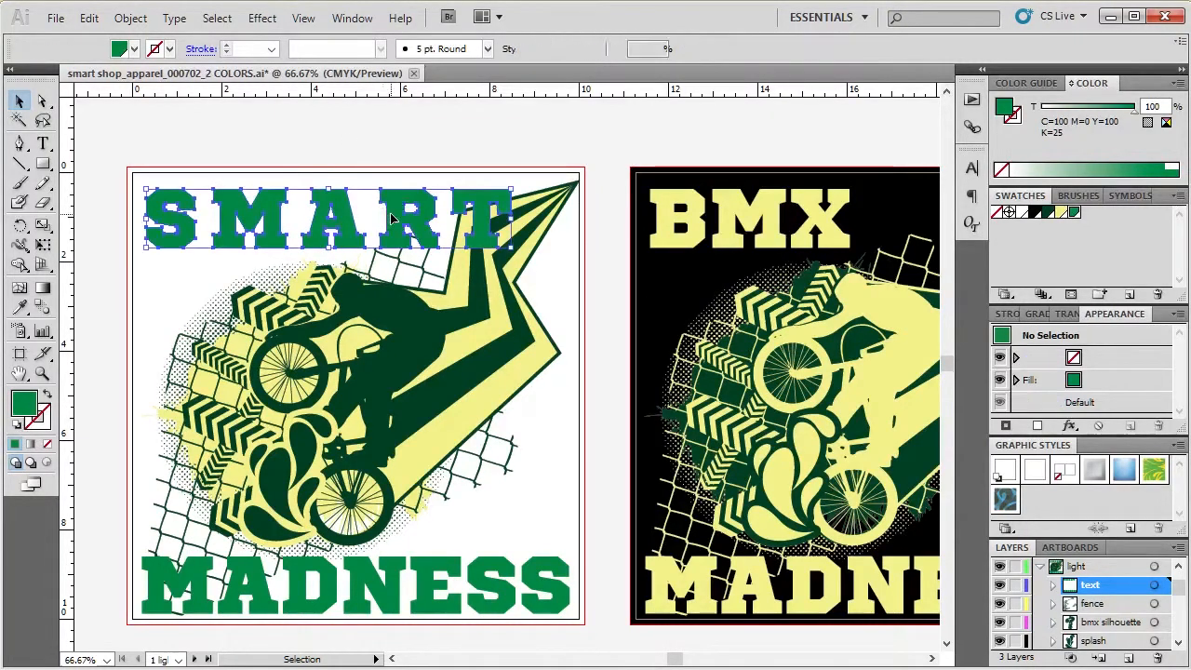
{"action": "left_click", "coordinate": [394, 593]}
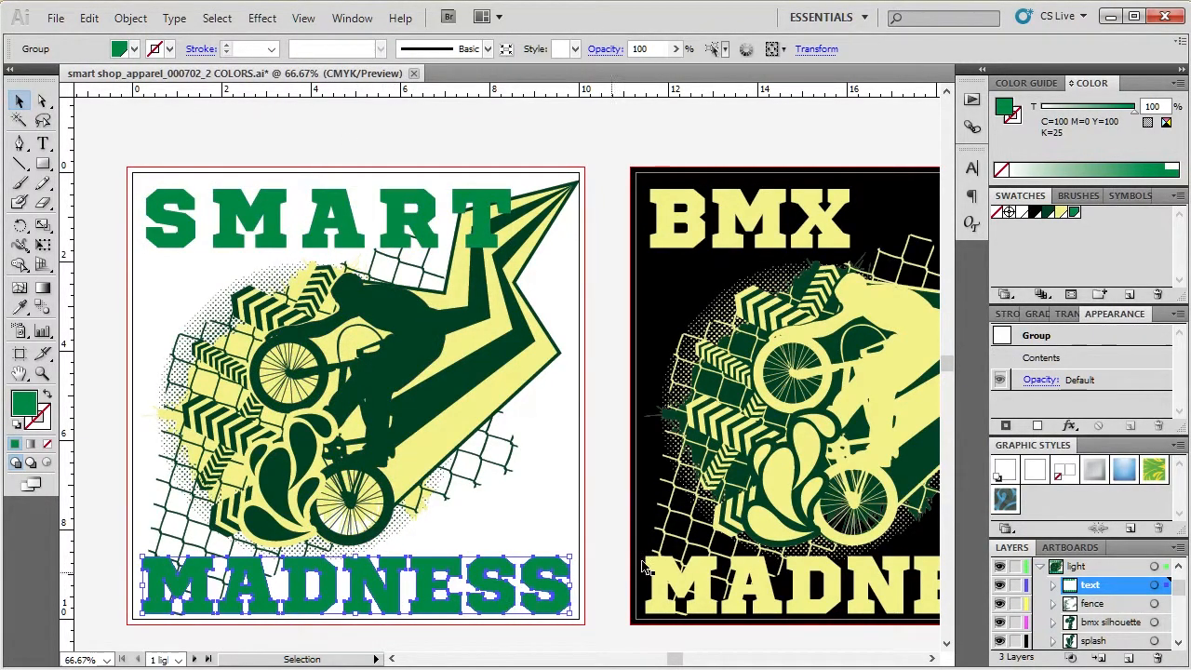
{"action": "left_click", "coordinate": [698, 214]}
{"action": "left_click", "coordinate": [666, 121]}
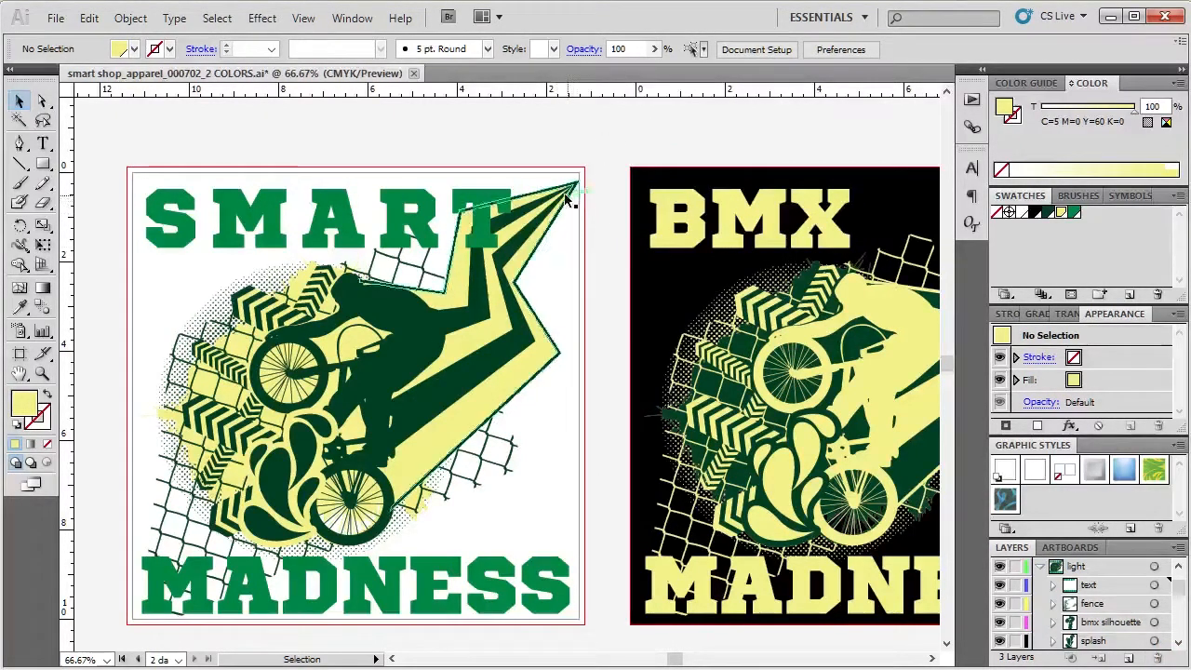
{"action": "left_click", "coordinate": [342, 212]}
{"action": "left_click", "coordinate": [343, 163]}
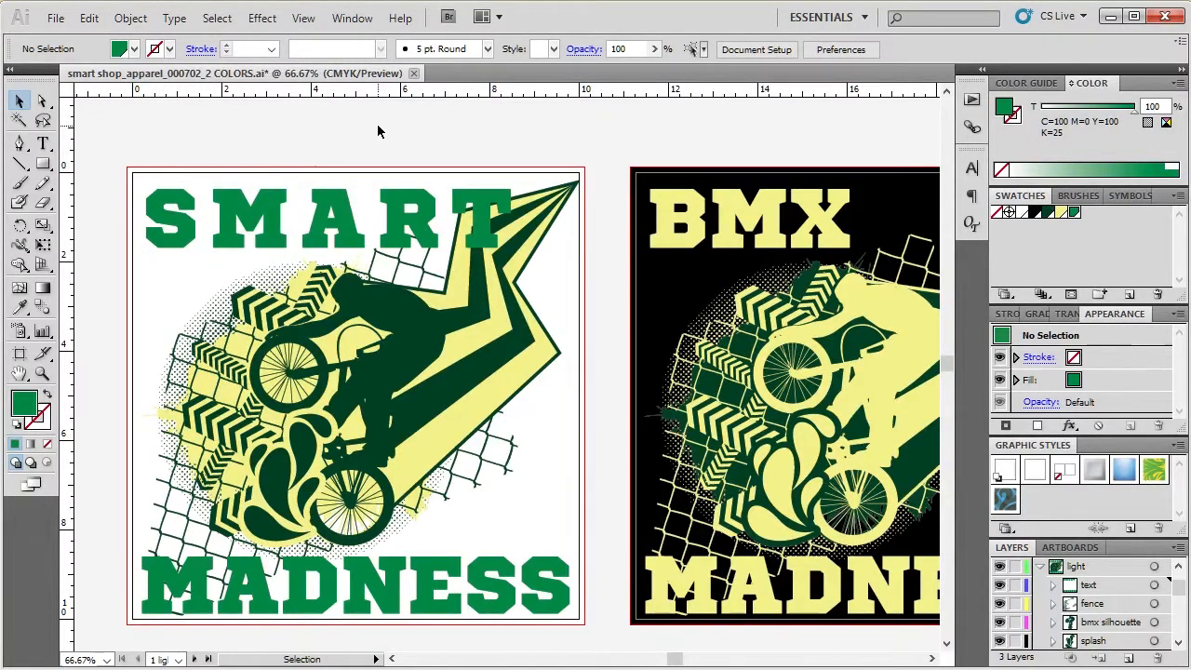
Step: Open the print settings for the document and set the artboard range to 1
{"action": "left_click", "coordinate": [48, 19]}
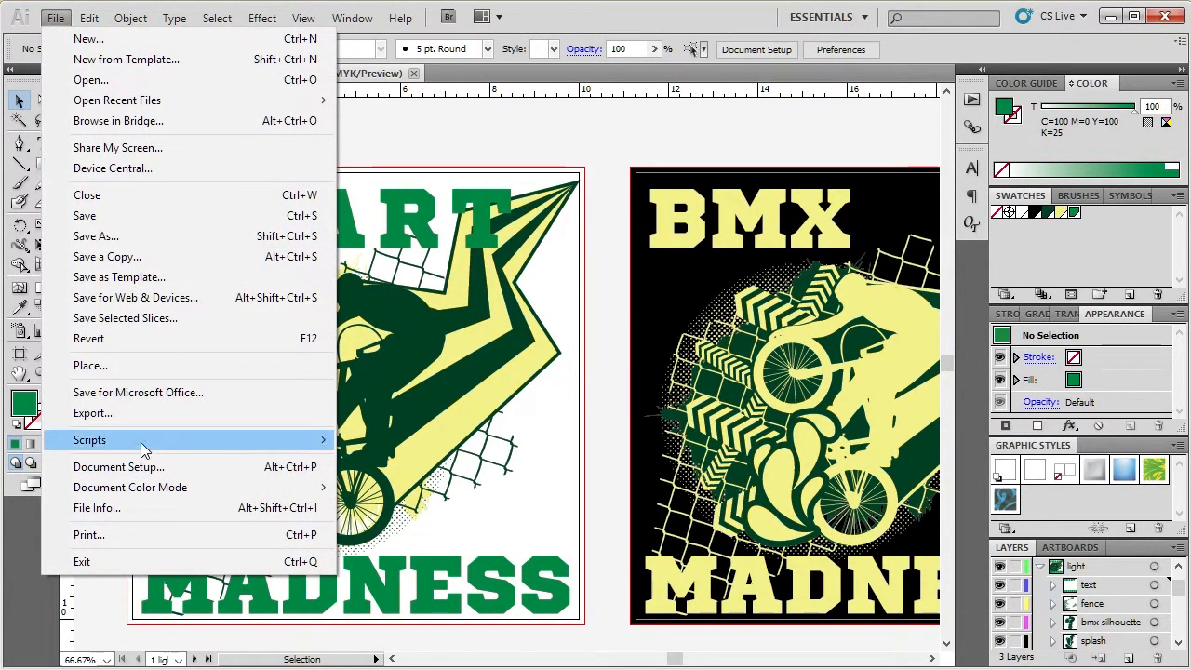
{"action": "left_click", "coordinate": [162, 538]}
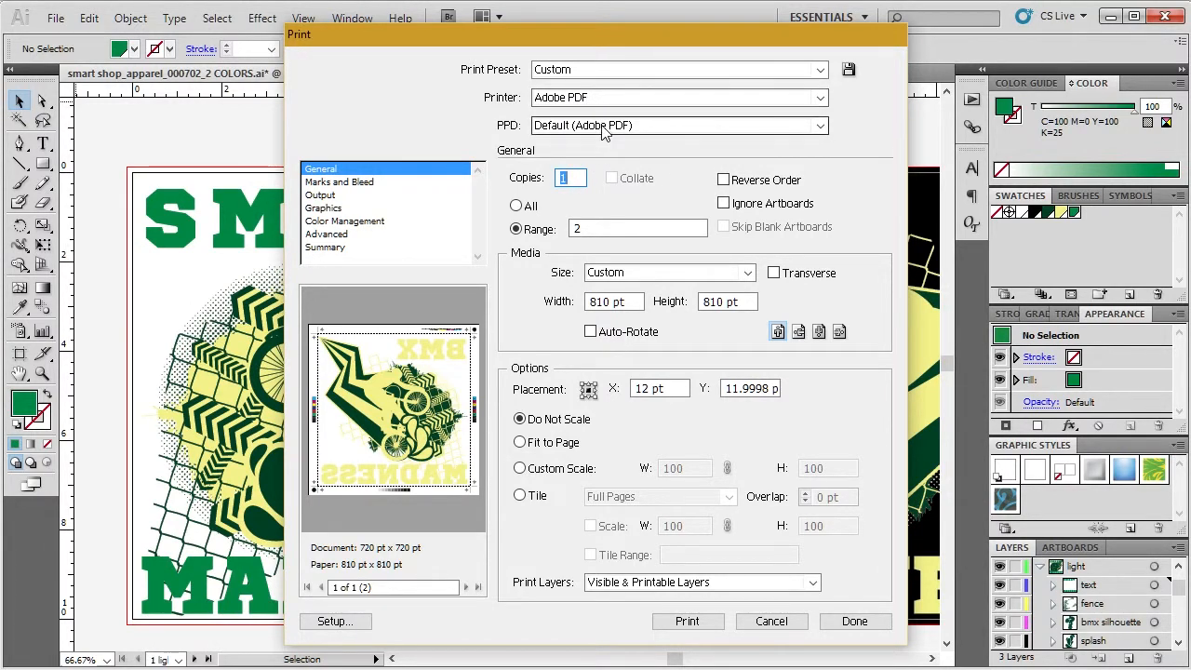
{"action": "left_click", "coordinate": [532, 209]}
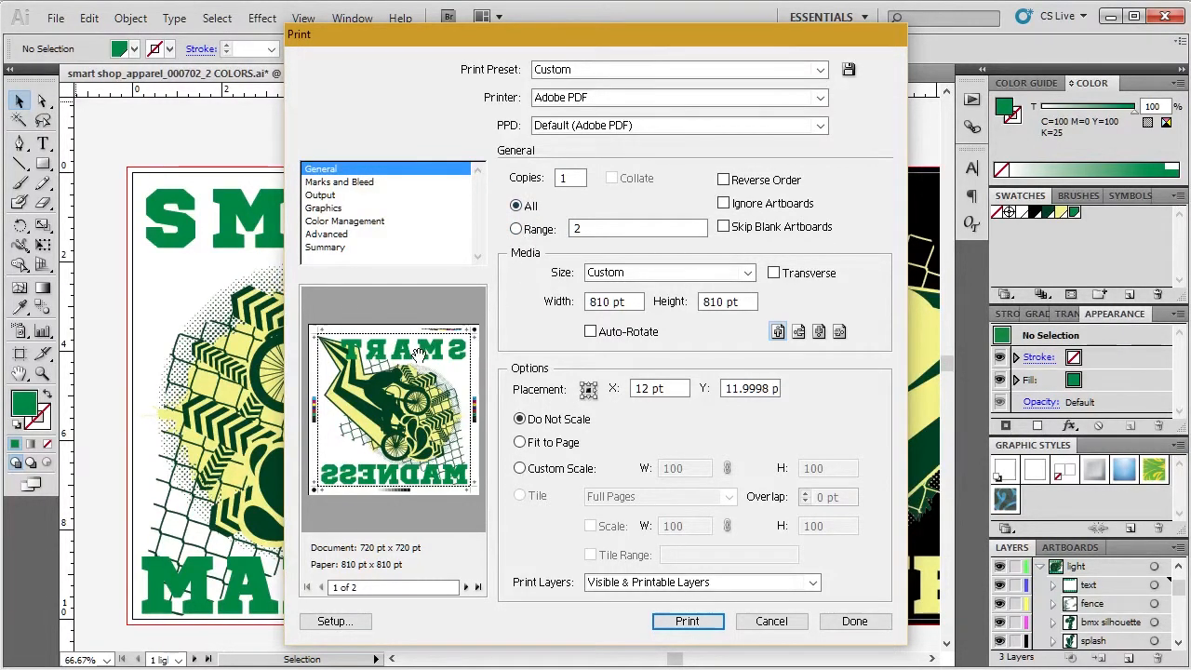
{"action": "double_click", "coordinate": [576, 229]}
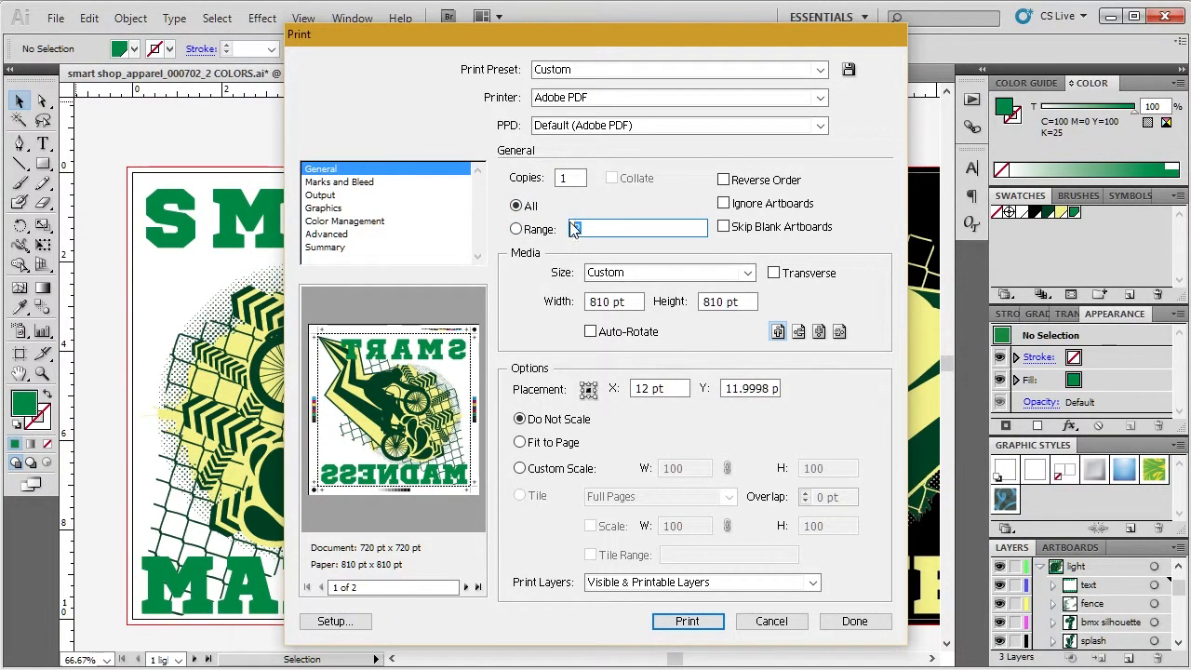
{"action": "type", "text": "1"}
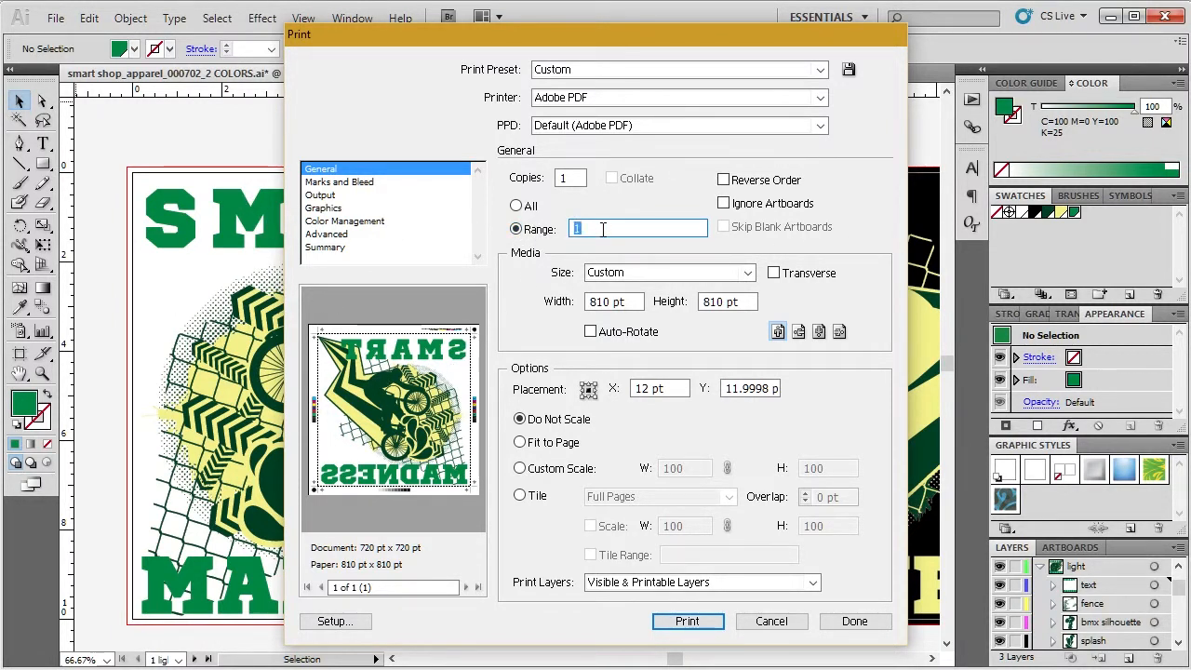
{"action": "type", "text": "2"}
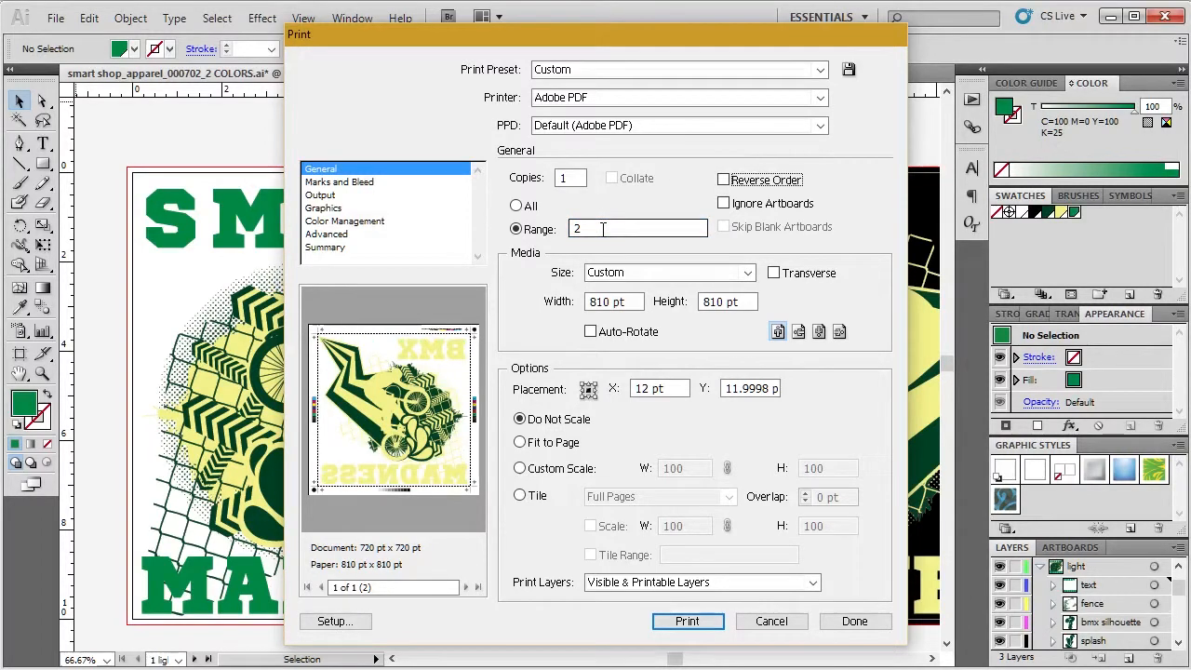
{"action": "type", "text": "1"}
{"action": "key", "text": "Tab"}
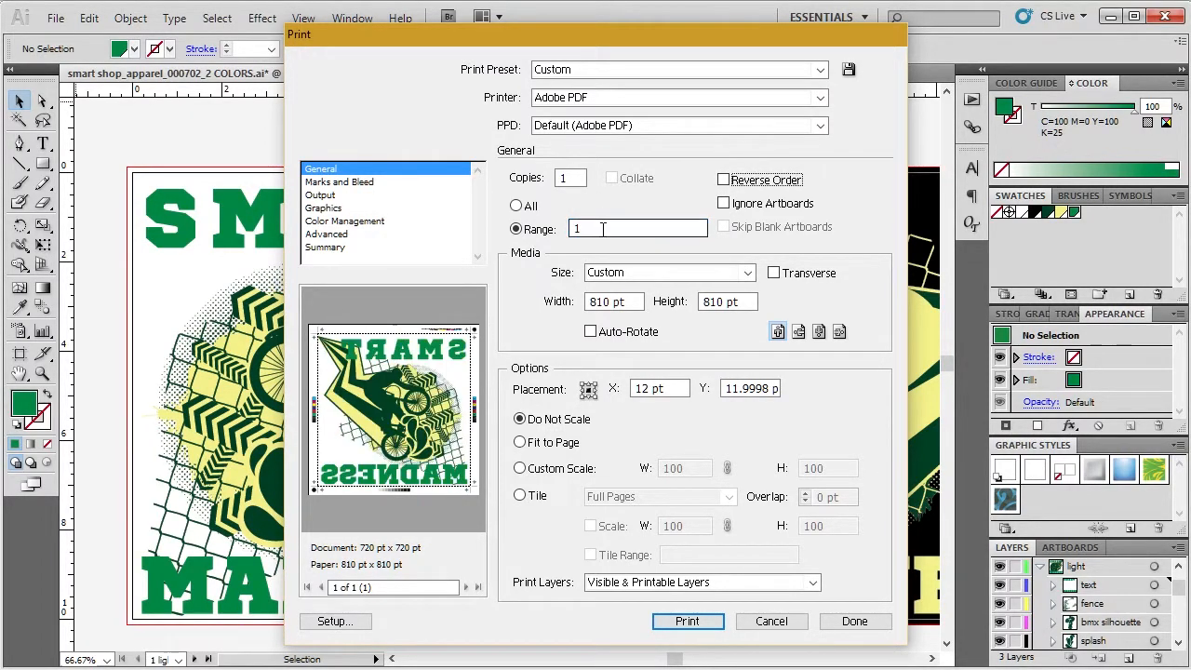
Step: Reapply the Custom media size for the print, and check the marks and bleed settings and the media width
{"action": "left_click", "coordinate": [623, 272]}
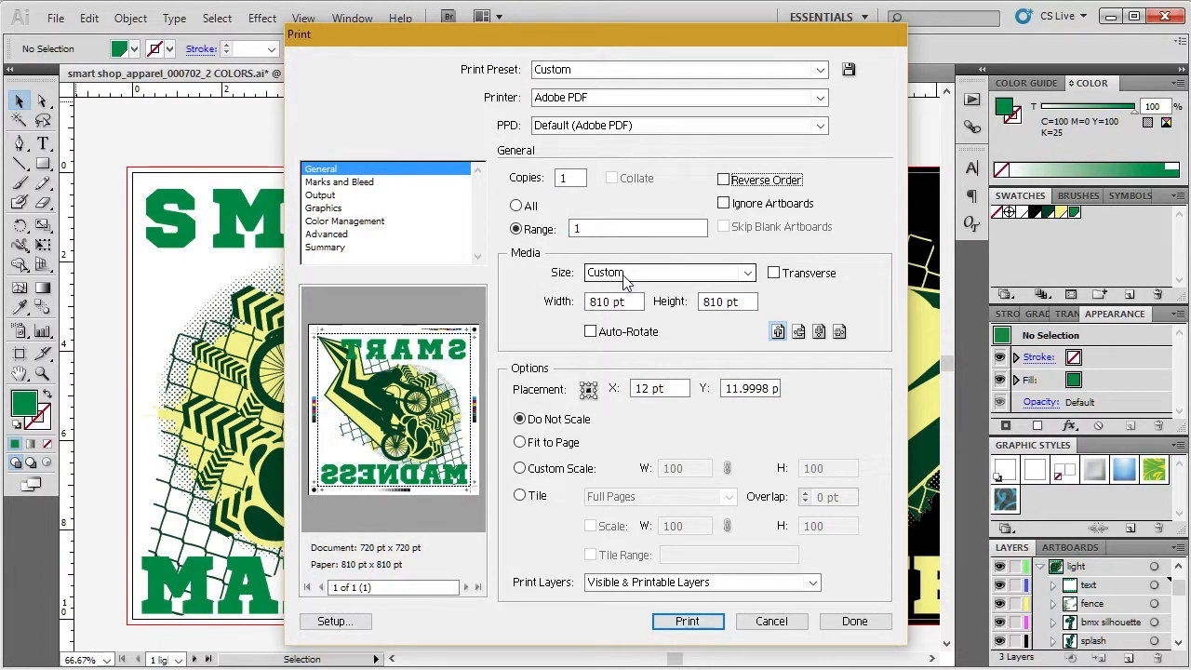
{"action": "left_click", "coordinate": [628, 292]}
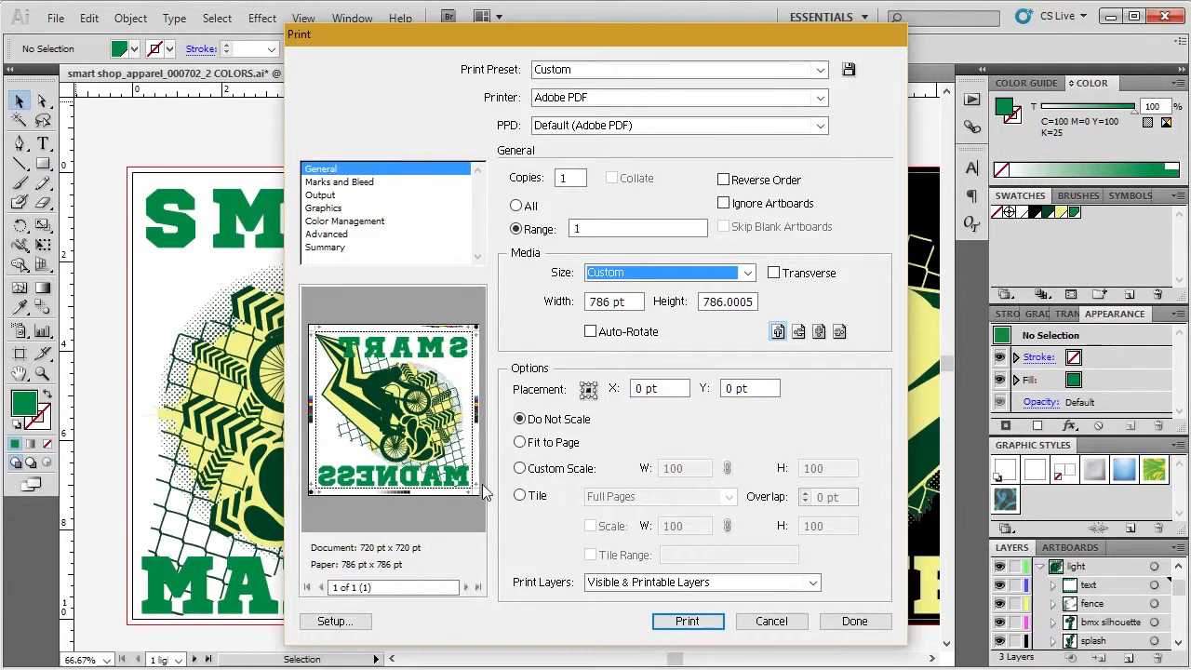
{"action": "left_click", "coordinate": [380, 184]}
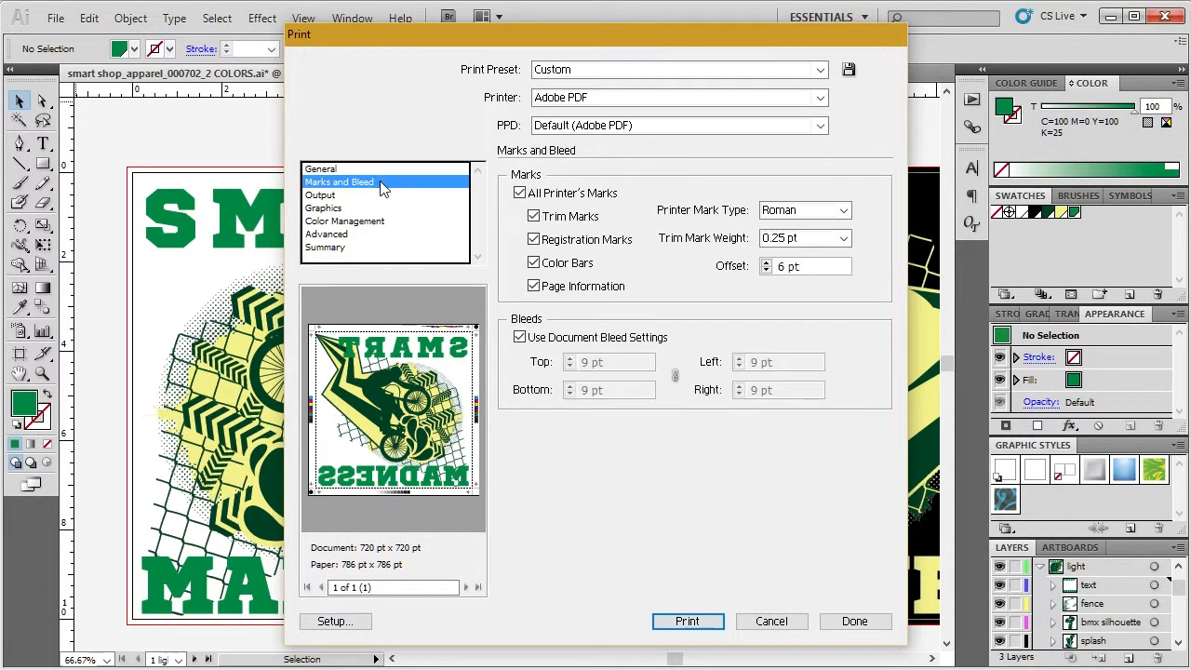
{"action": "left_click", "coordinate": [370, 170]}
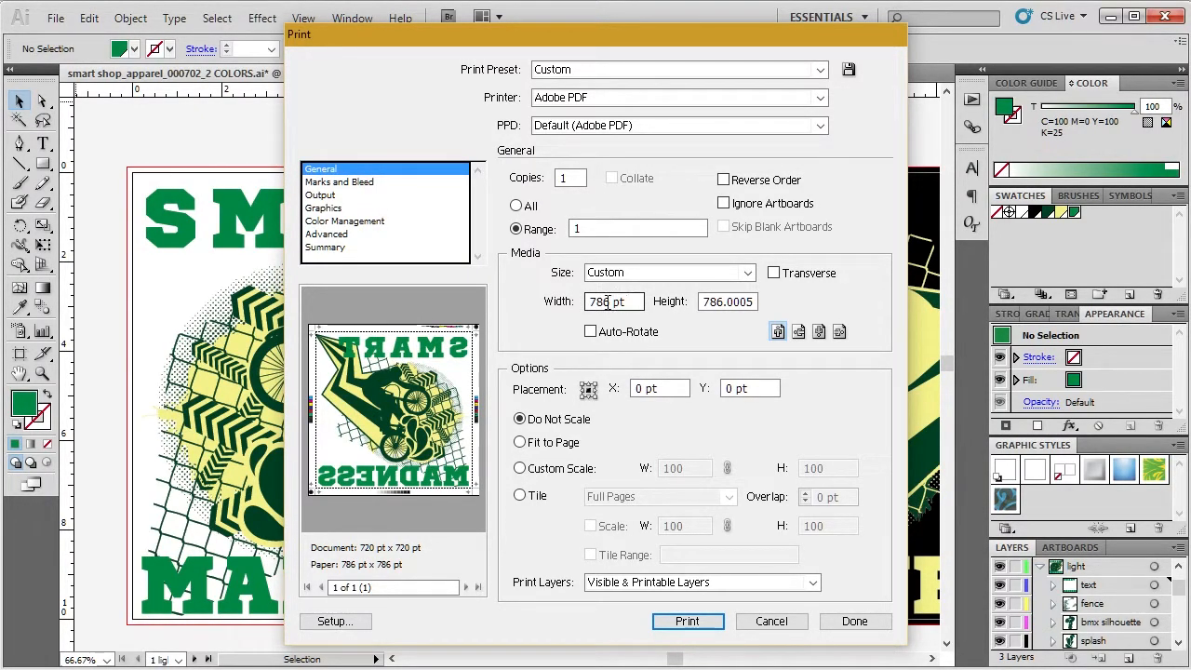
{"action": "left_click_drag", "start_coordinate": [607, 302], "coordinate": [586, 309]}
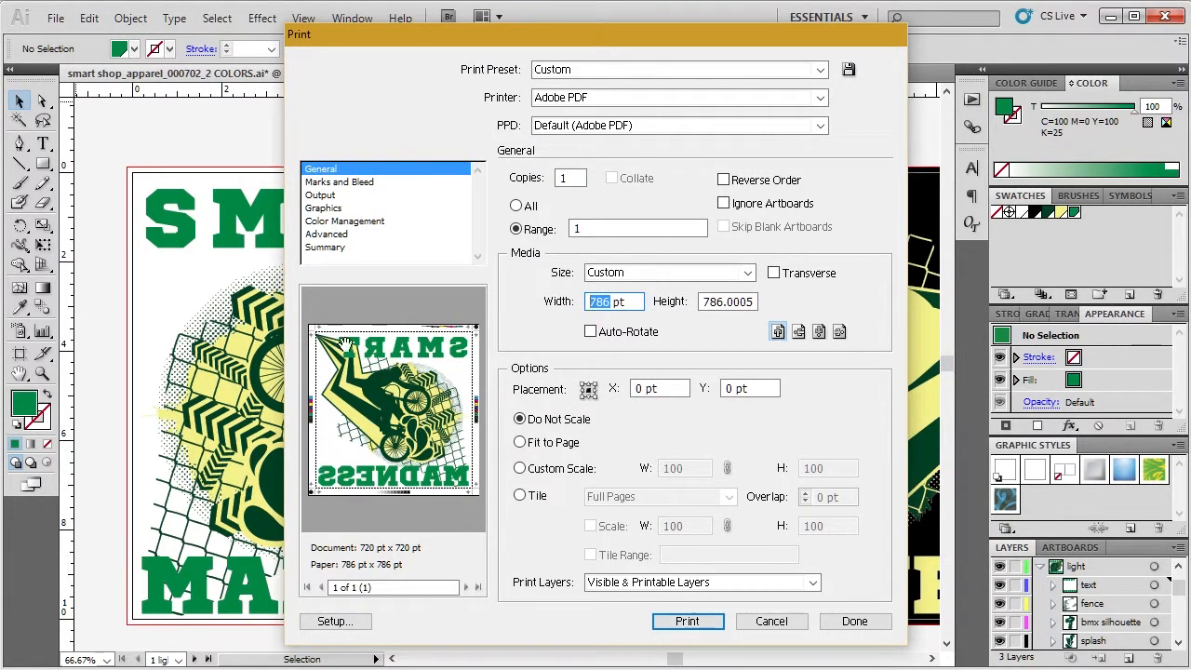
Step: Turn all printer's marks off and back on to compare the print preview
{"action": "left_click", "coordinate": [386, 184]}
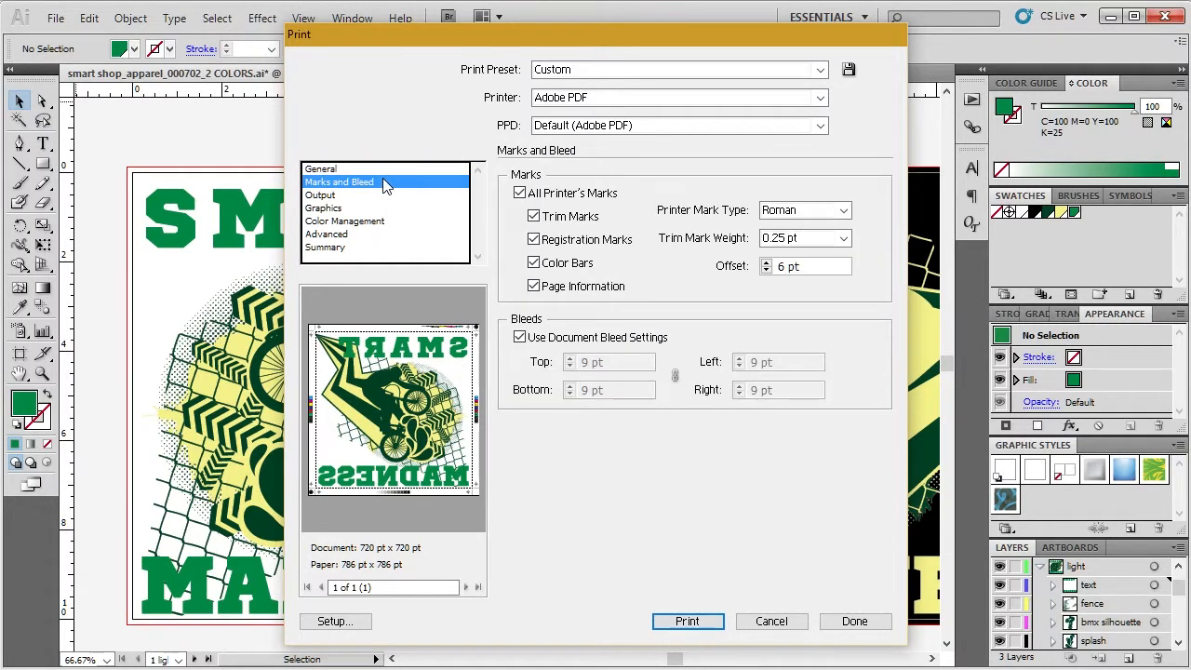
{"action": "left_click", "coordinate": [549, 197]}
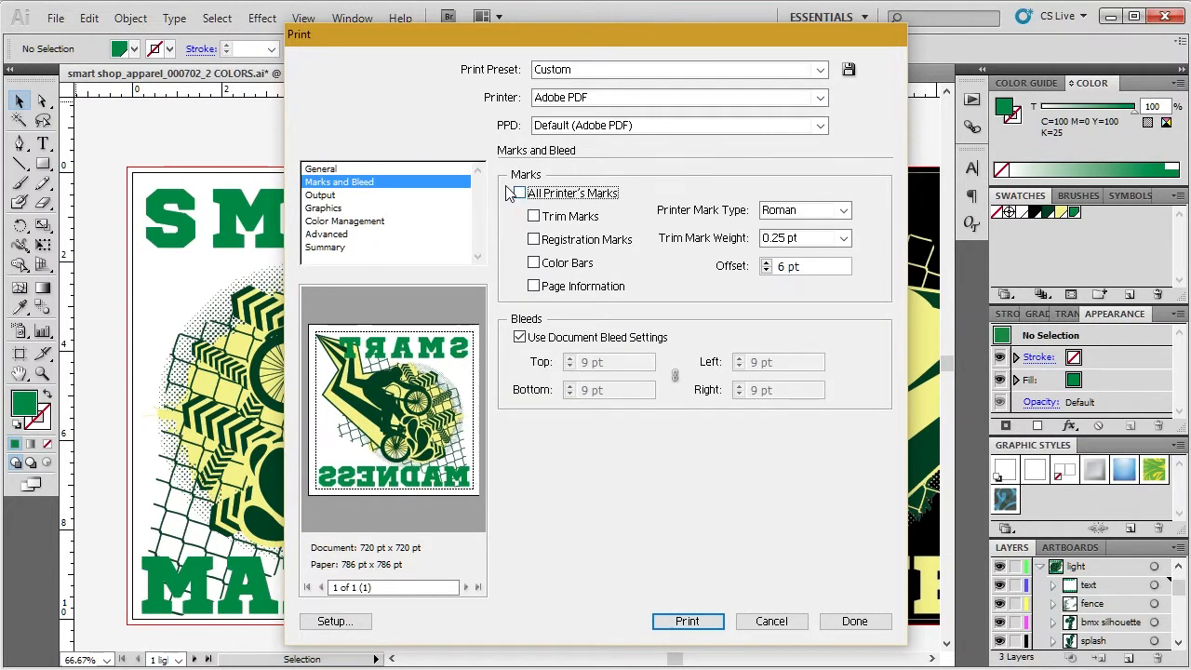
{"action": "left_click", "coordinate": [537, 191]}
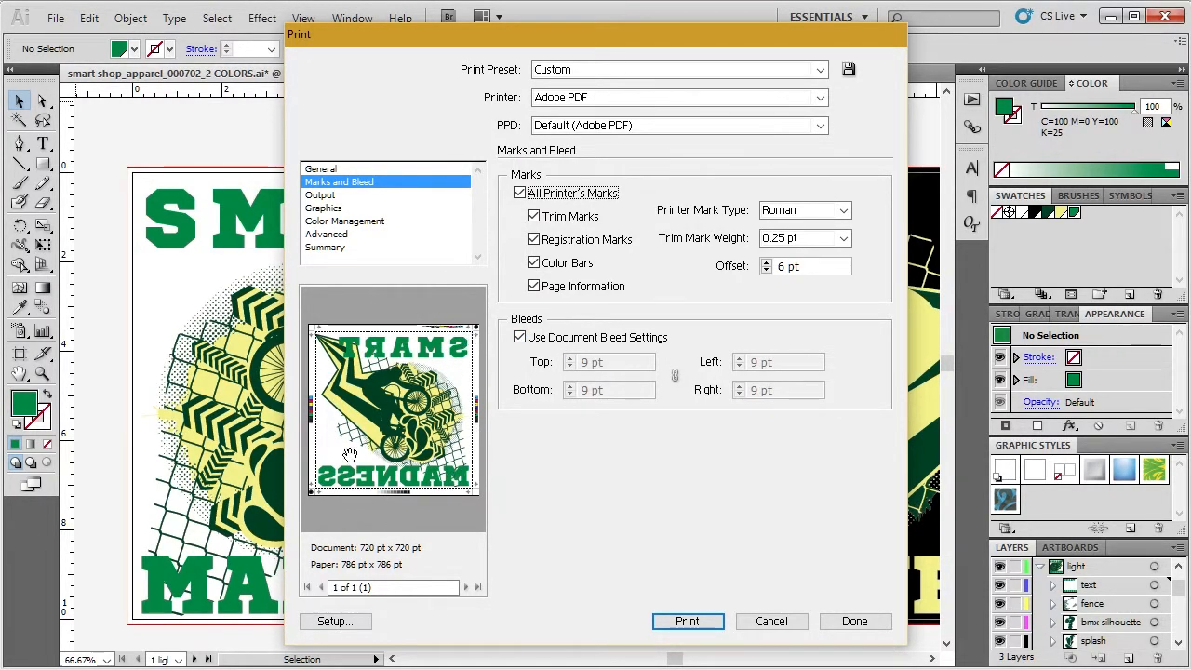
Step: Set the print output mode to Separations (Host-Based) with the emulsion at Up (Right Reading)
{"action": "left_click", "coordinate": [348, 196]}
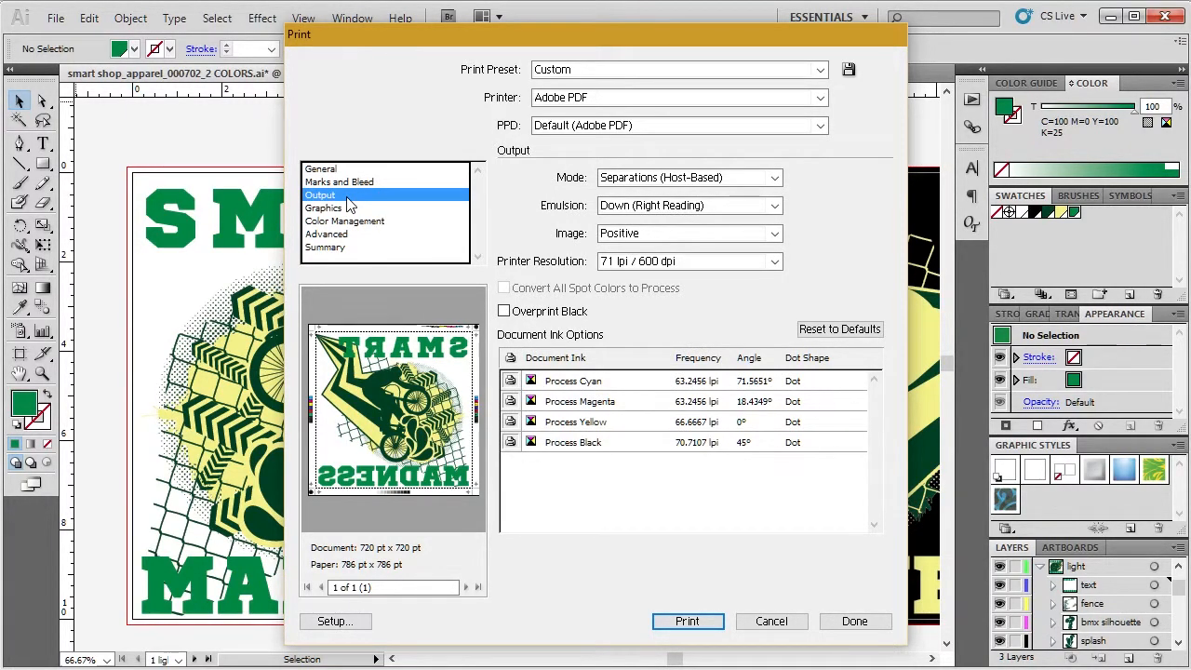
{"action": "left_click", "coordinate": [640, 183]}
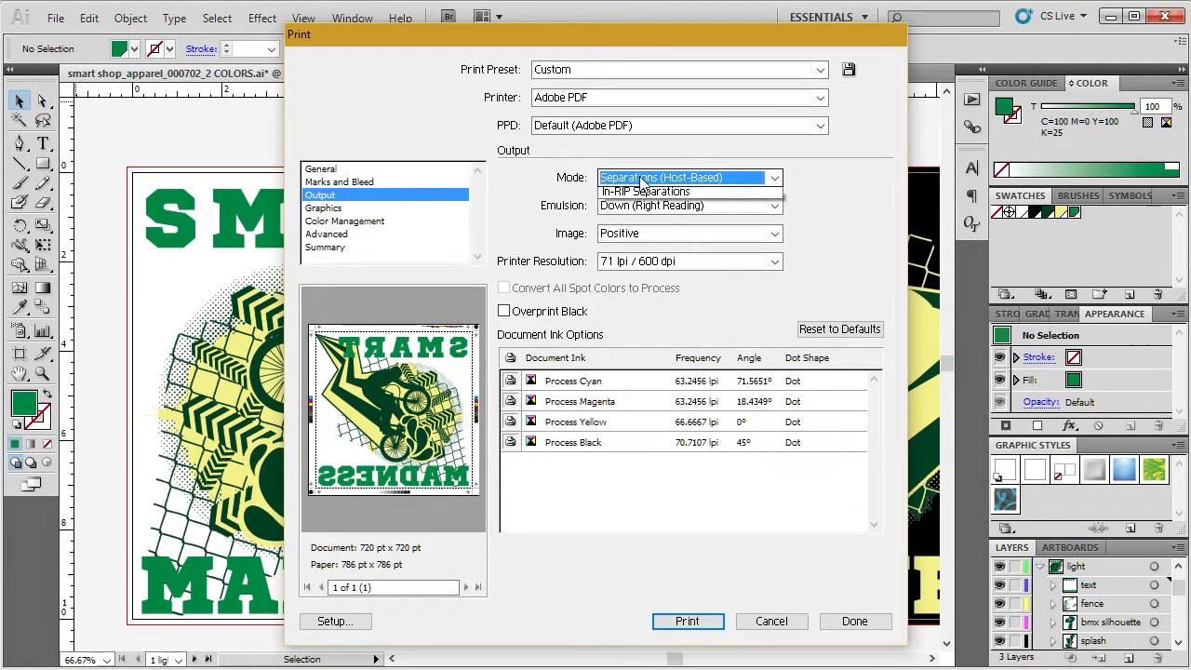
{"action": "left_click", "coordinate": [608, 185]}
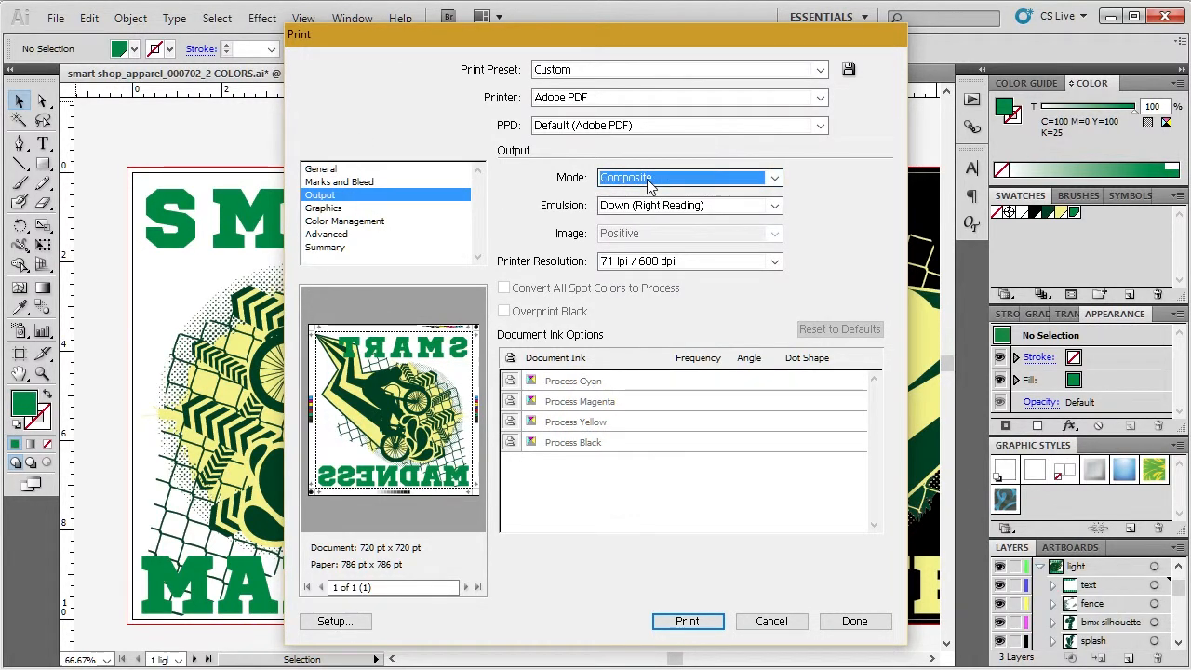
{"action": "left_click", "coordinate": [651, 205]}
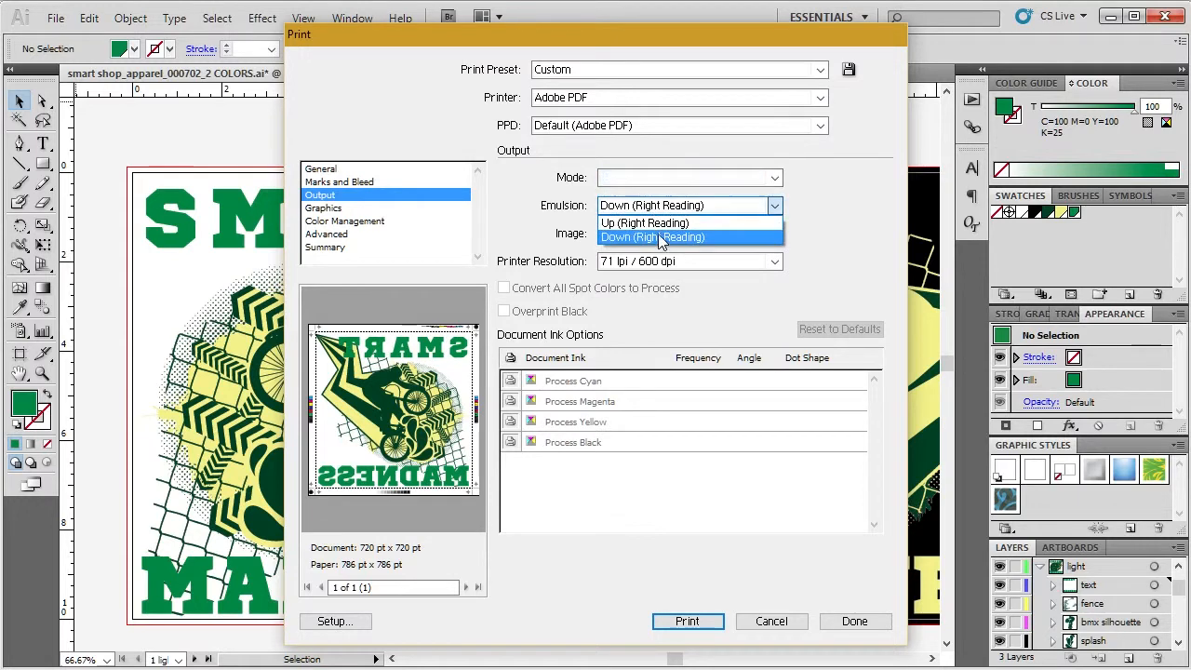
{"action": "left_click", "coordinate": [658, 222]}
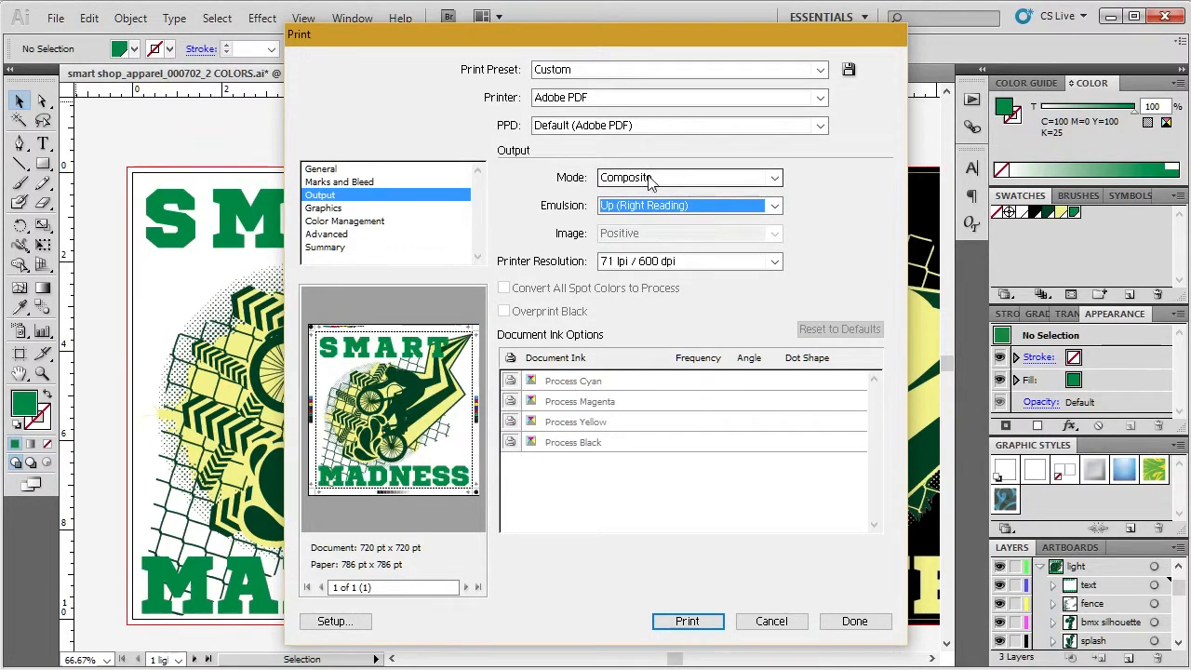
{"action": "left_click", "coordinate": [651, 178]}
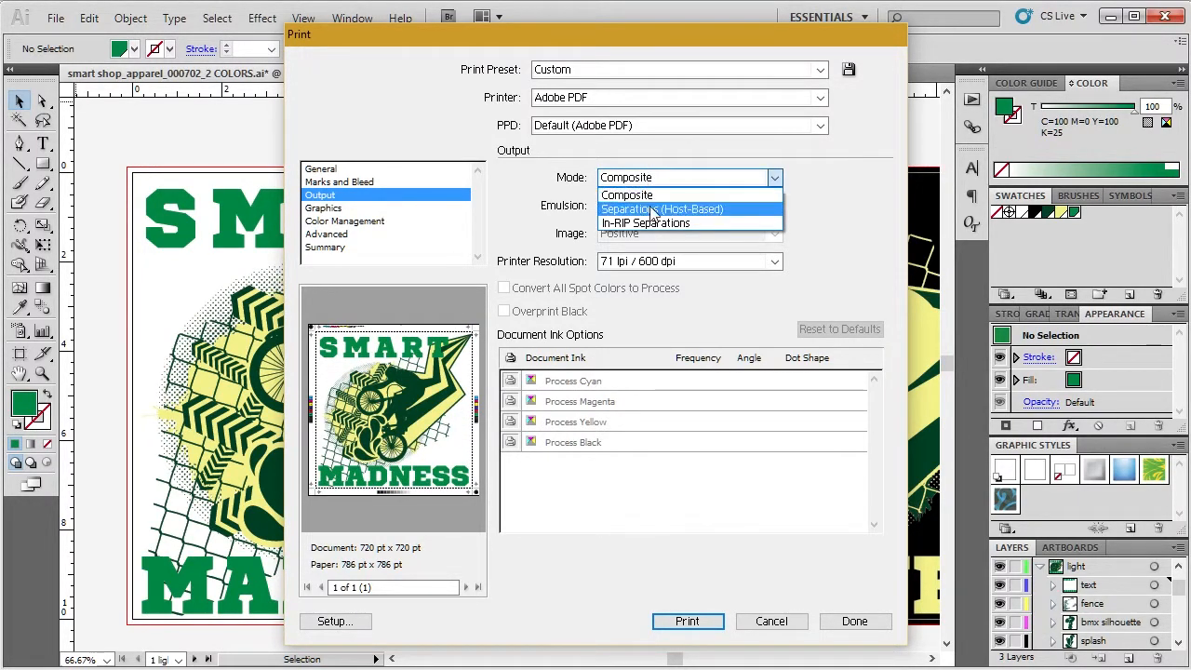
{"action": "left_click", "coordinate": [676, 211]}
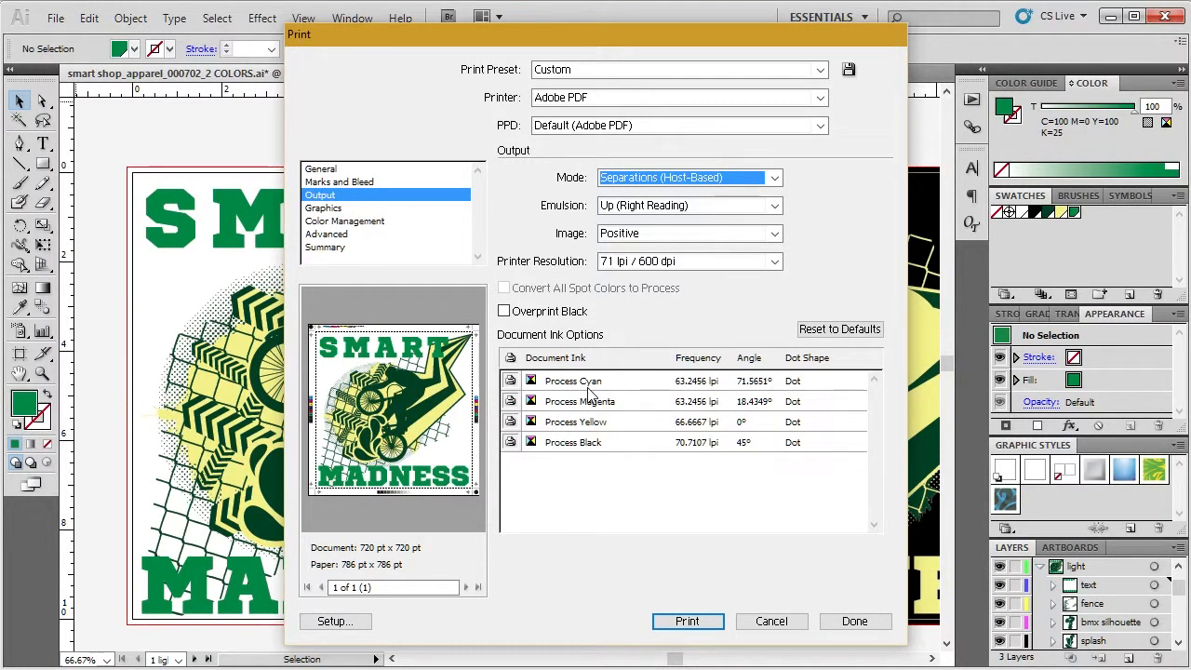
Step: Switch the emulsion to Down (Right Reading) and back to Up (Right Reading) to compare the preview
{"action": "left_click", "coordinate": [656, 205]}
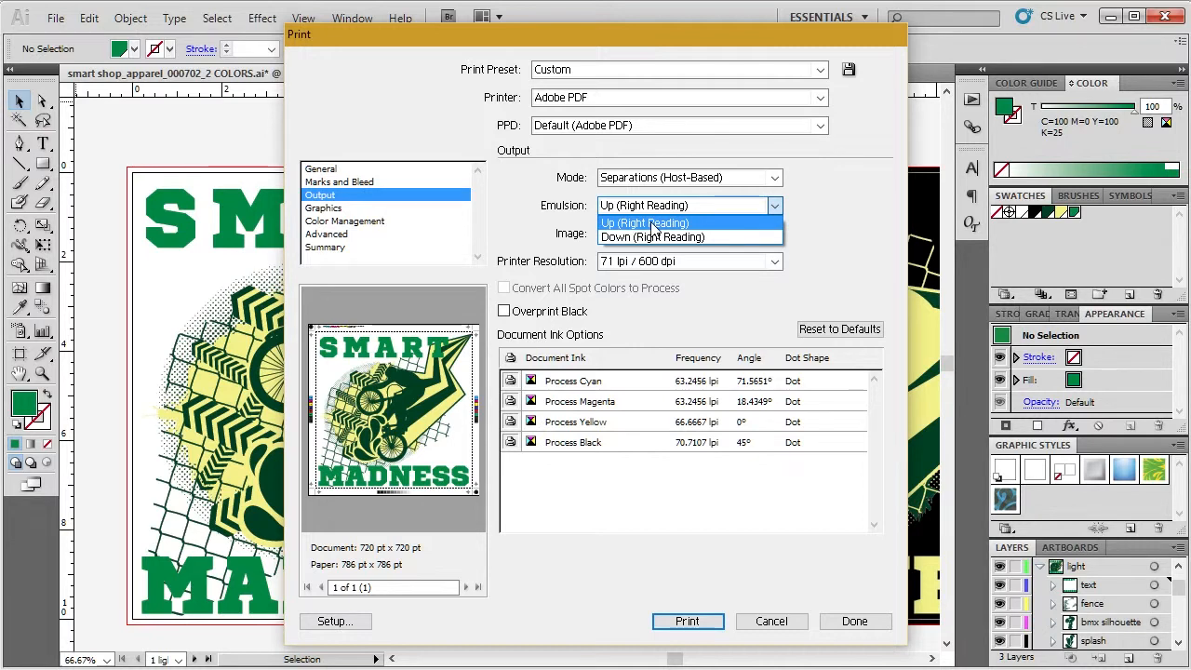
{"action": "left_click", "coordinate": [652, 225]}
{"action": "left_click", "coordinate": [653, 209]}
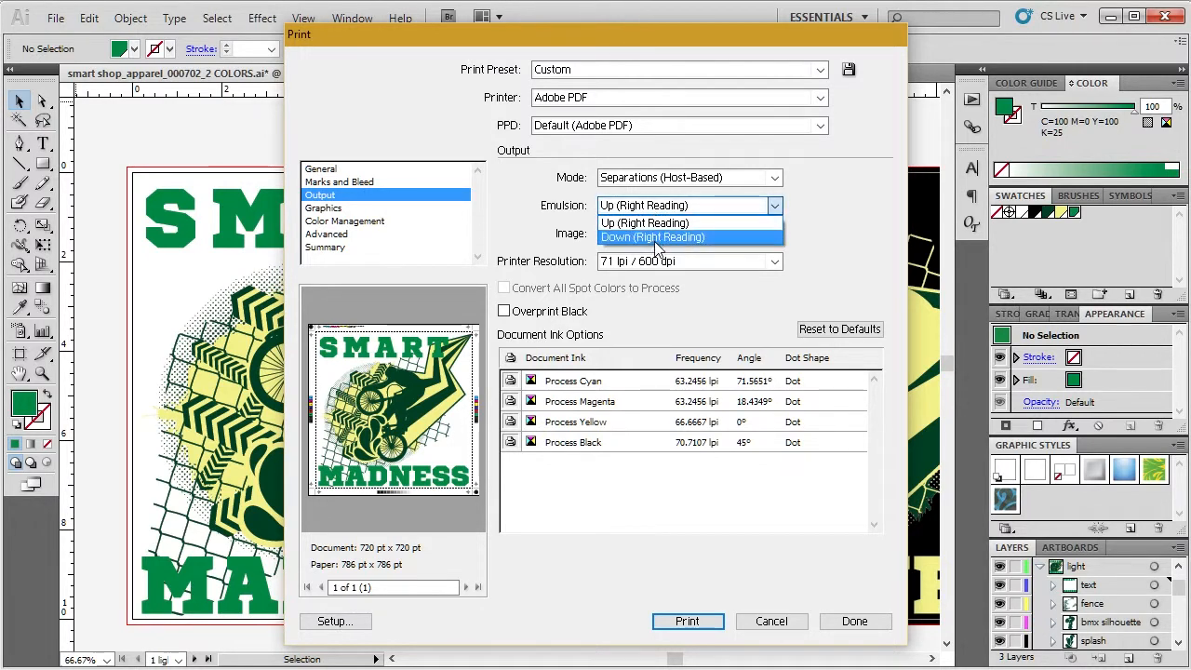
{"action": "left_click", "coordinate": [655, 237]}
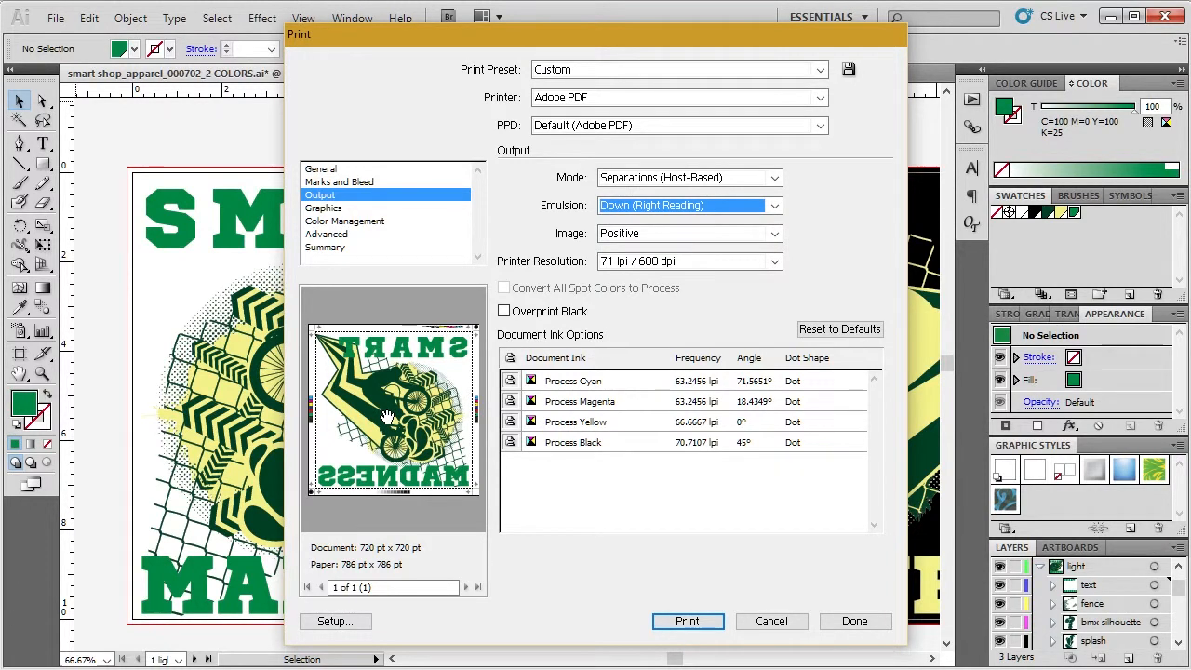
{"action": "left_click", "coordinate": [684, 205]}
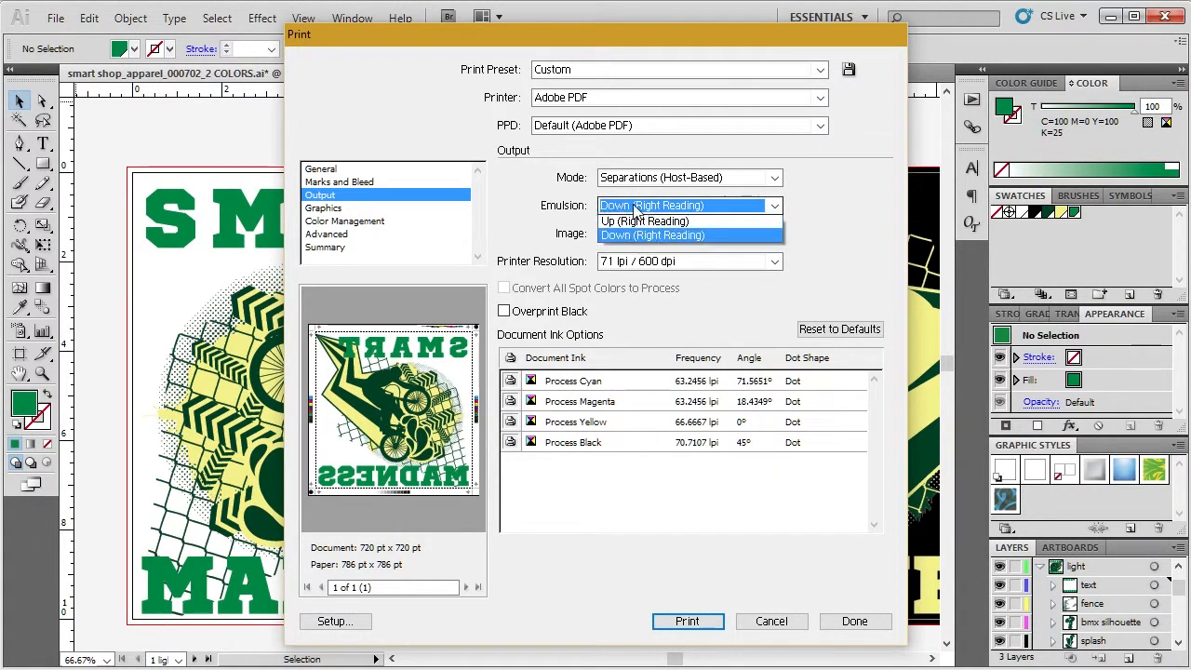
{"action": "left_click", "coordinate": [642, 224]}
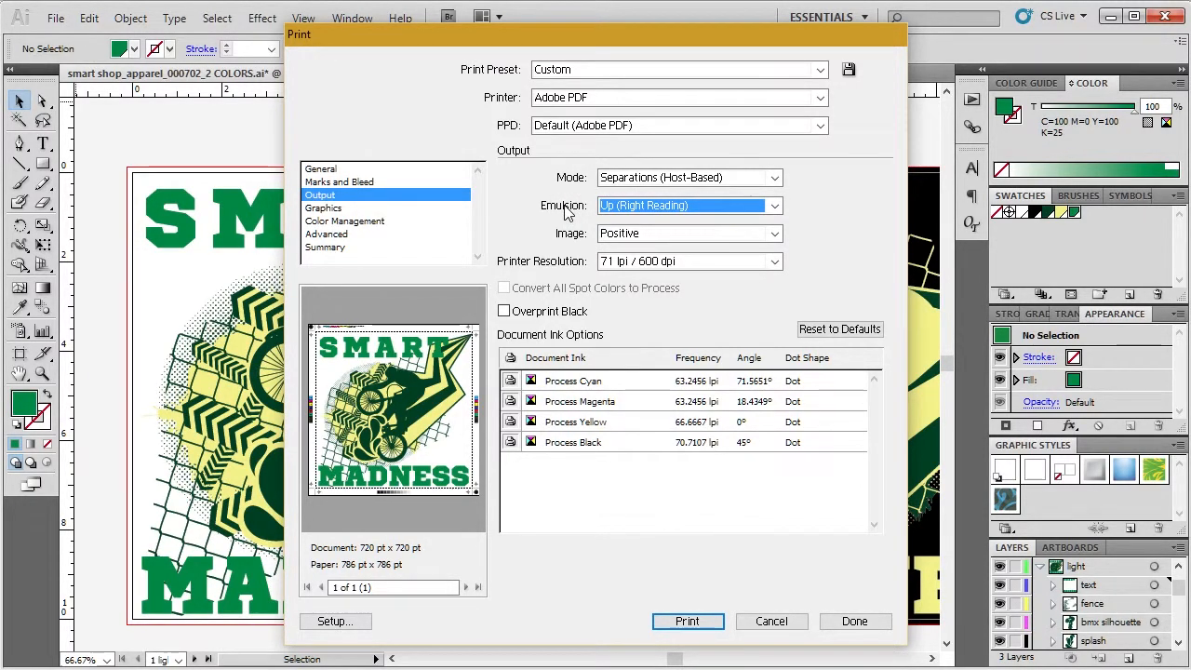
Step: Try the Negative image setting and return to Positive, and toggle Overprint Black on and off
{"action": "left_click", "coordinate": [614, 237]}
{"action": "left_click", "coordinate": [621, 265]}
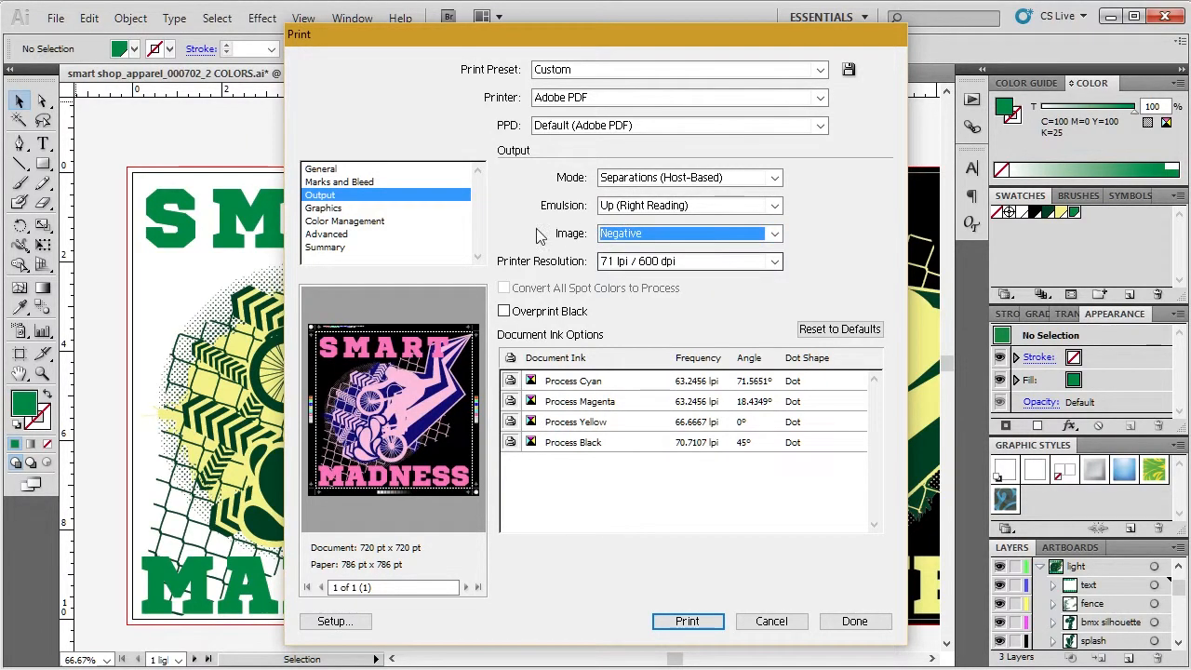
{"action": "left_click", "coordinate": [651, 233]}
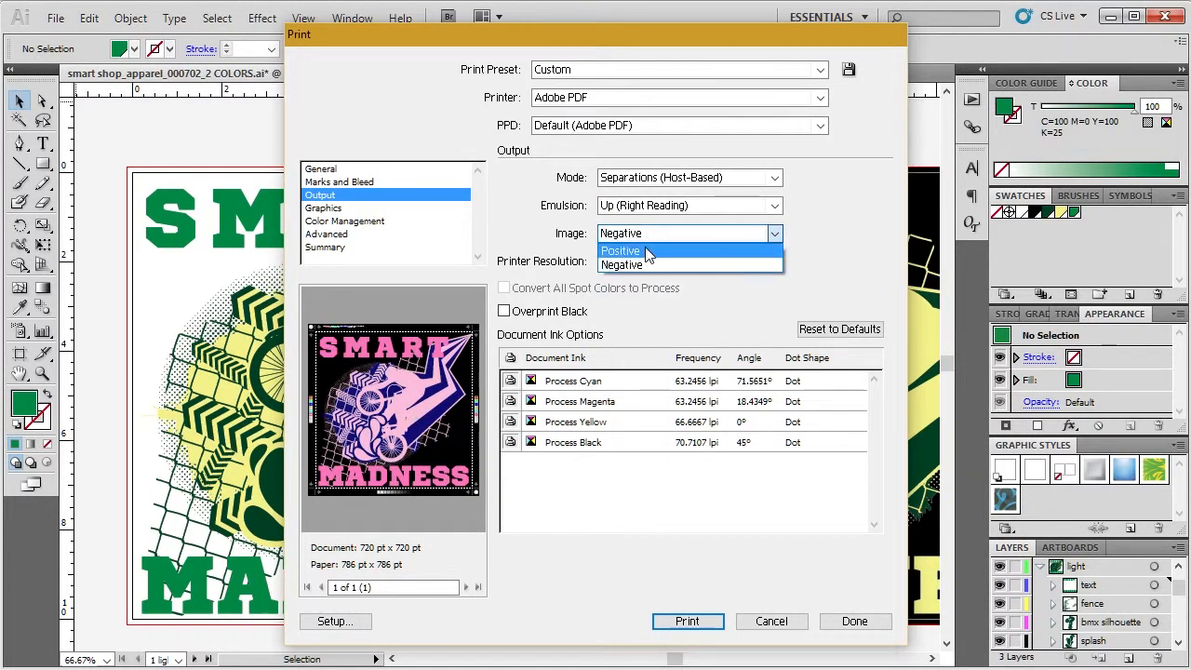
{"action": "left_click", "coordinate": [622, 248]}
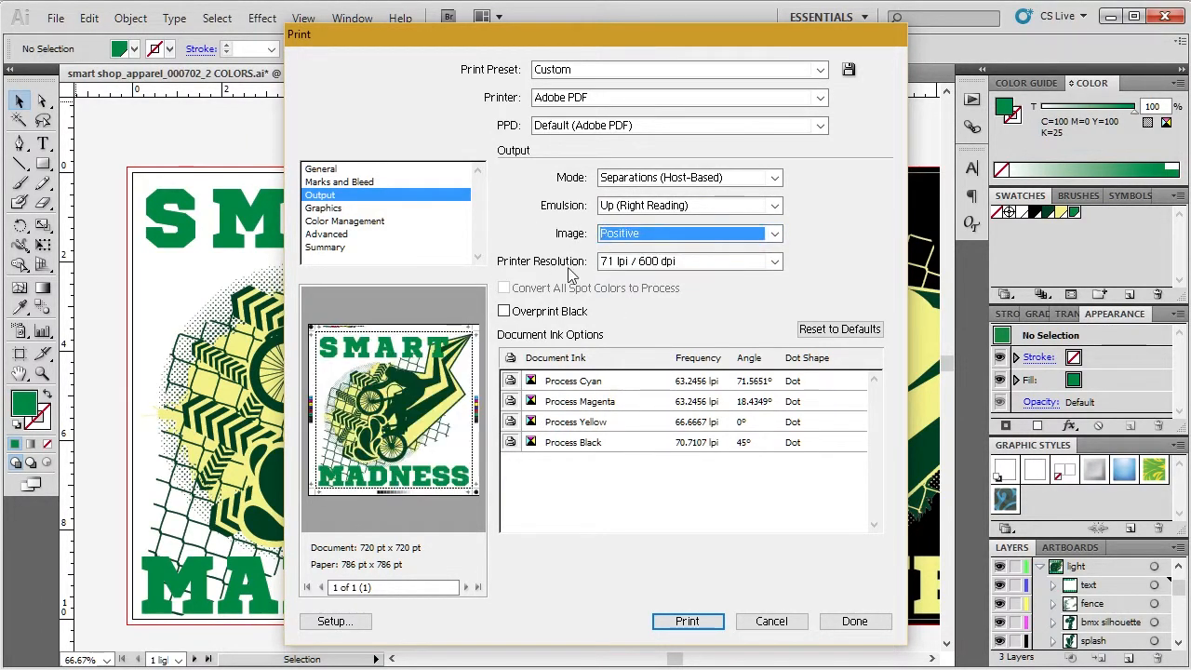
{"action": "left_click", "coordinate": [526, 315]}
{"action": "left_click", "coordinate": [503, 310]}
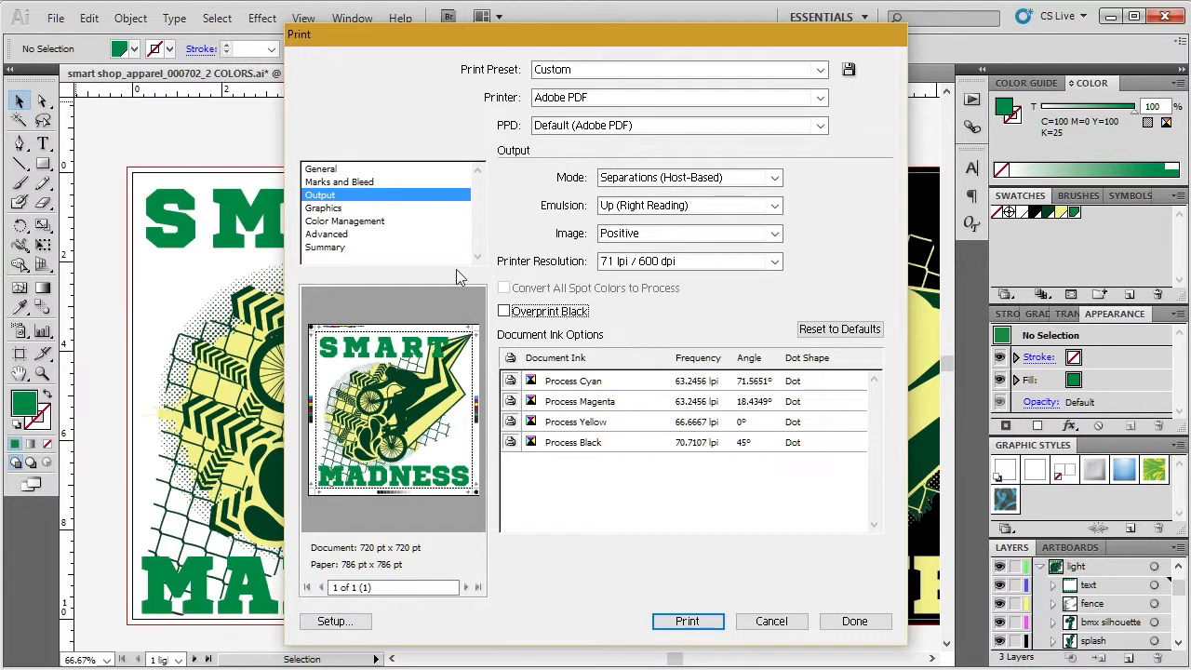
Step: Review the Graphics, Color Management, Summary and Advanced print settings
{"action": "left_click", "coordinate": [430, 210]}
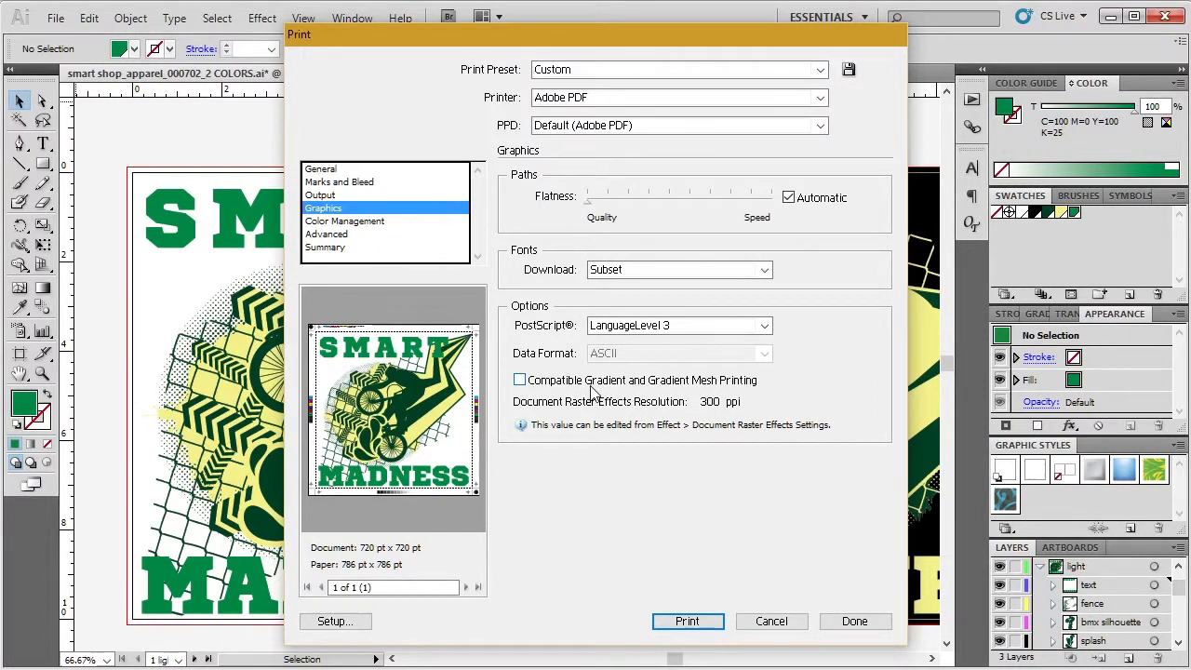
{"action": "left_click", "coordinate": [368, 222]}
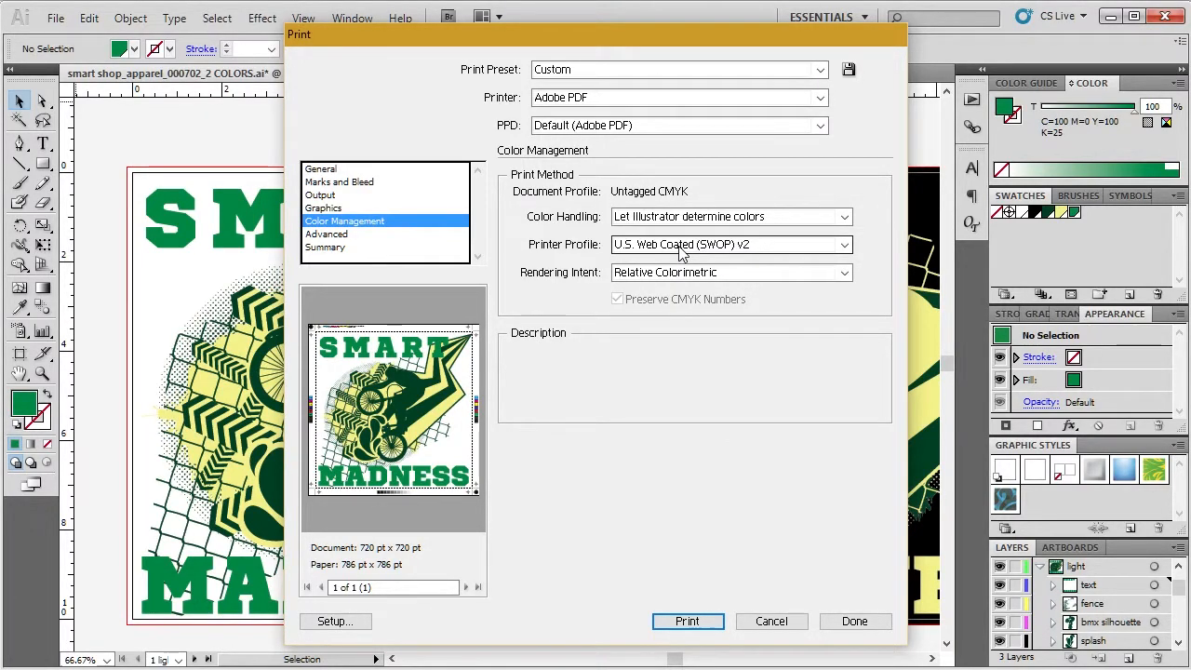
{"action": "left_click", "coordinate": [390, 246]}
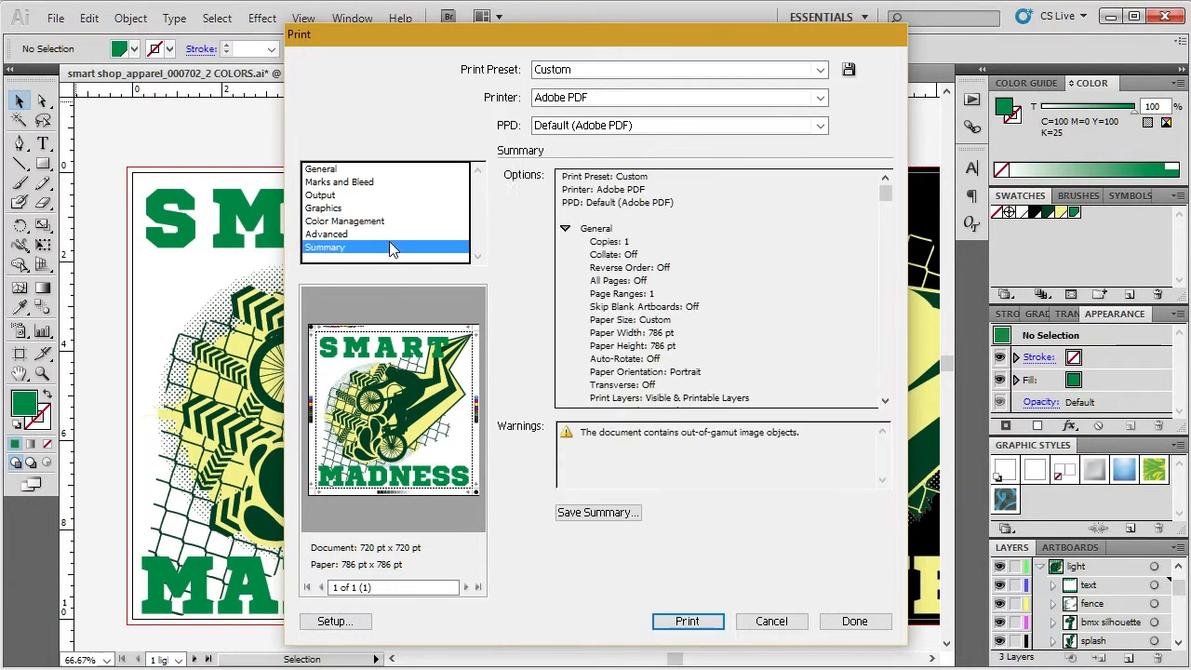
{"action": "left_click", "coordinate": [391, 235]}
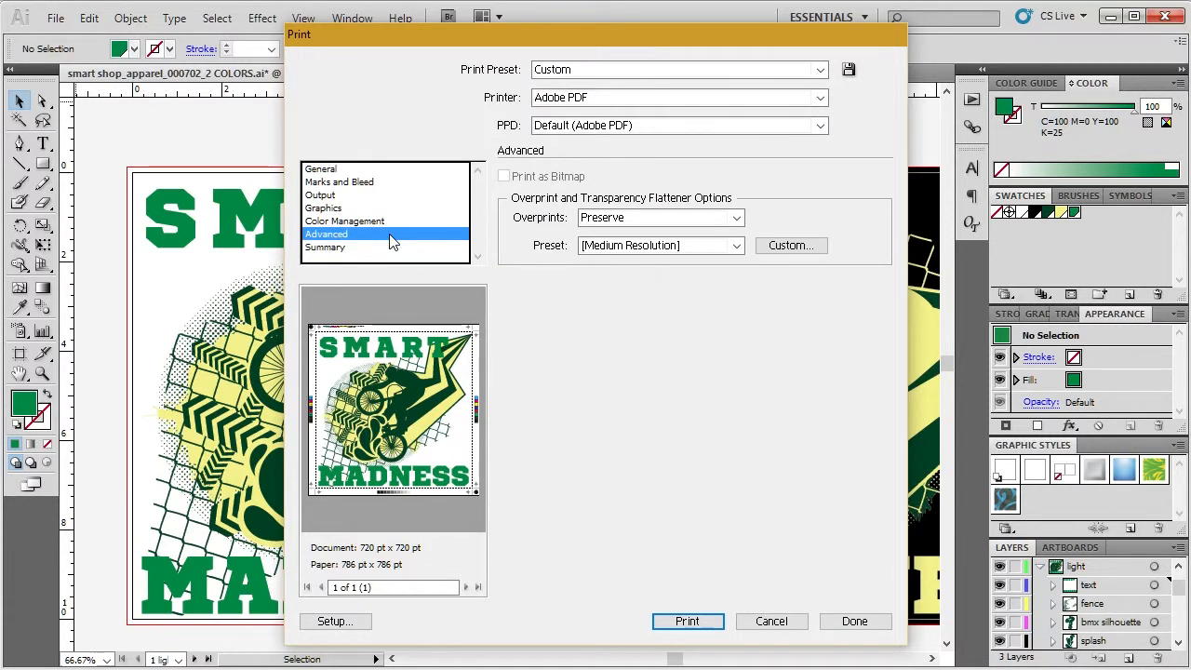
Step: Set the transparency flattener preset to High Resolution and customize it to convert all text and all strokes to outlines
{"action": "left_click", "coordinate": [605, 245]}
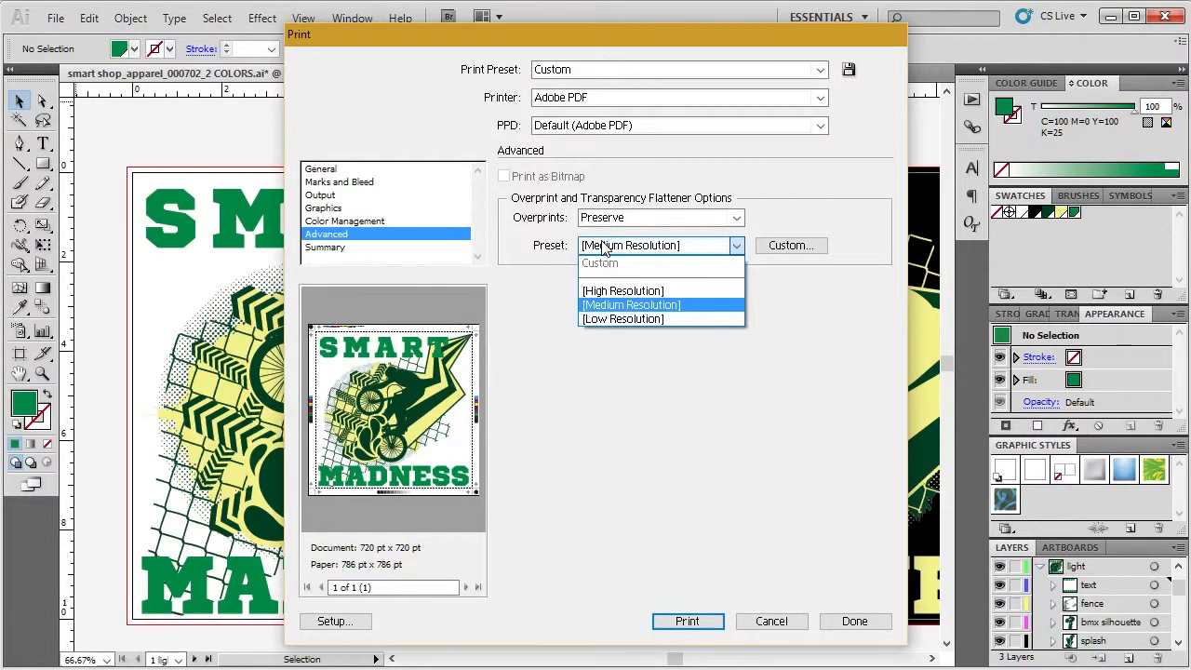
{"action": "left_click", "coordinate": [616, 292]}
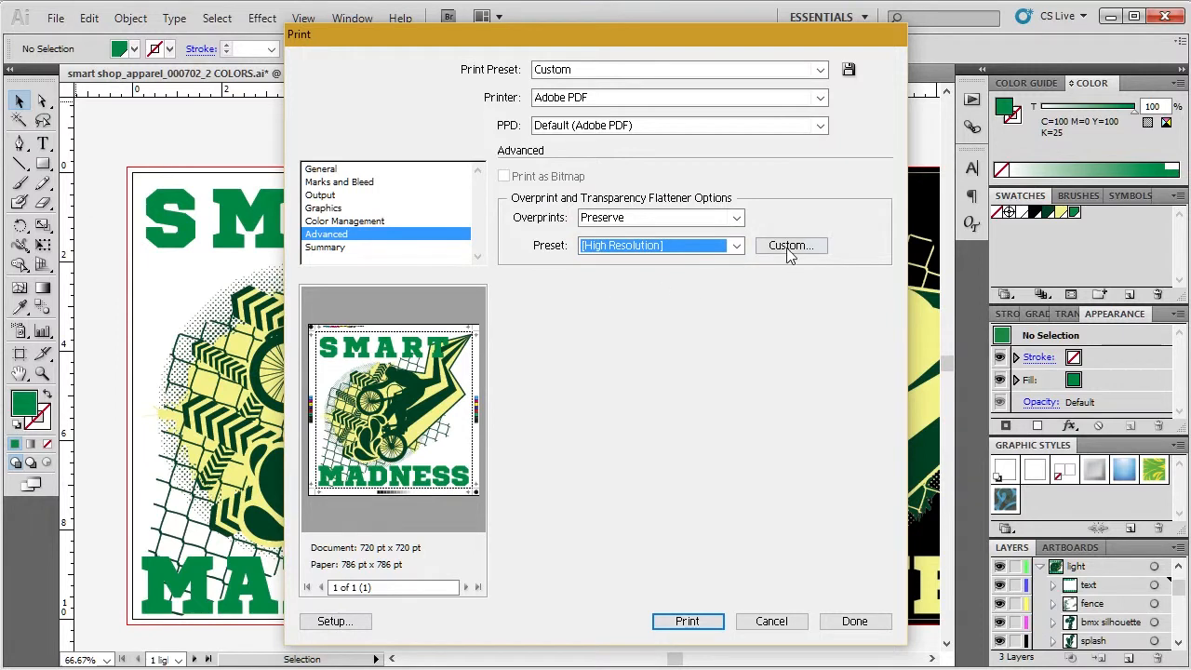
{"action": "left_click", "coordinate": [789, 246]}
{"action": "left_click", "coordinate": [437, 374]}
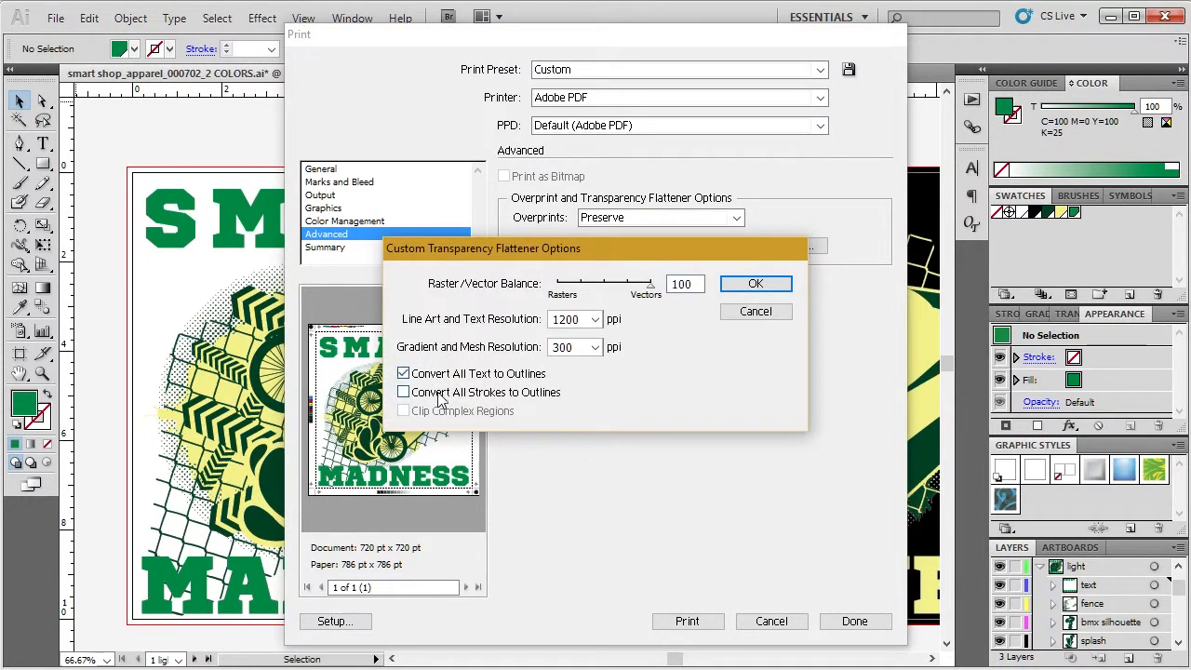
{"action": "left_click", "coordinate": [441, 394]}
{"action": "left_click", "coordinate": [758, 283]}
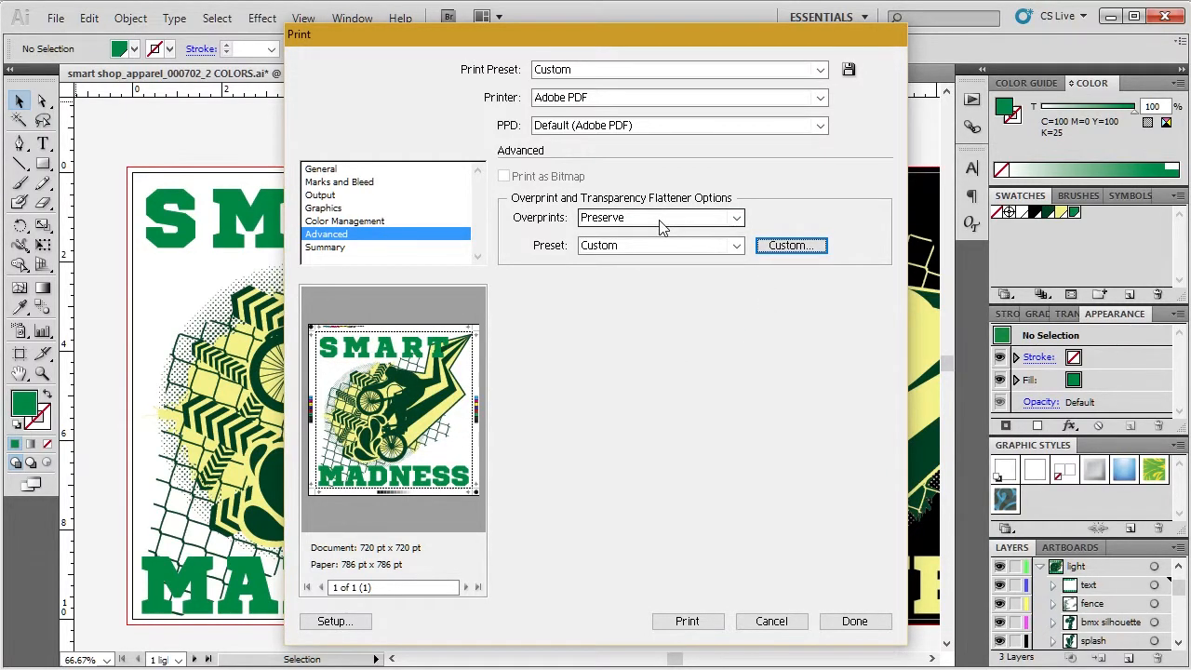
Step: Print the color separations to a PDF named smart shop_apparel_000702_2 COLORS, saved on the Desktop
{"action": "left_click", "coordinate": [687, 621]}
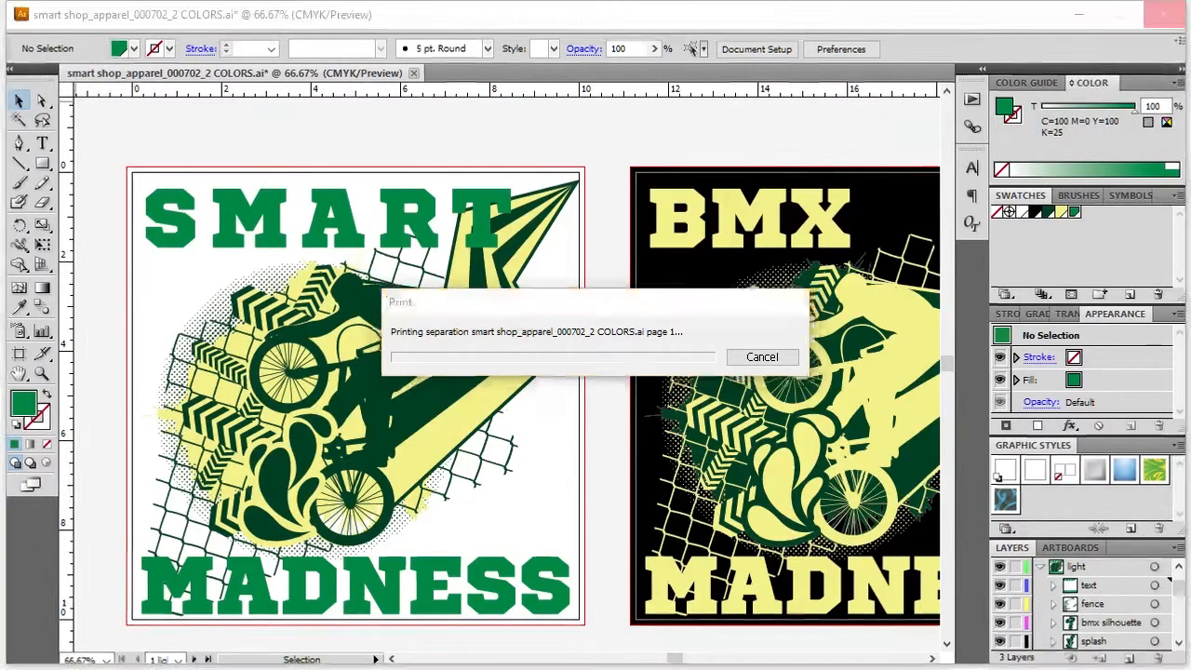
{"action": "scroll", "coordinate": [209, 354], "scroll_direction": "up", "scroll_amount": 1}
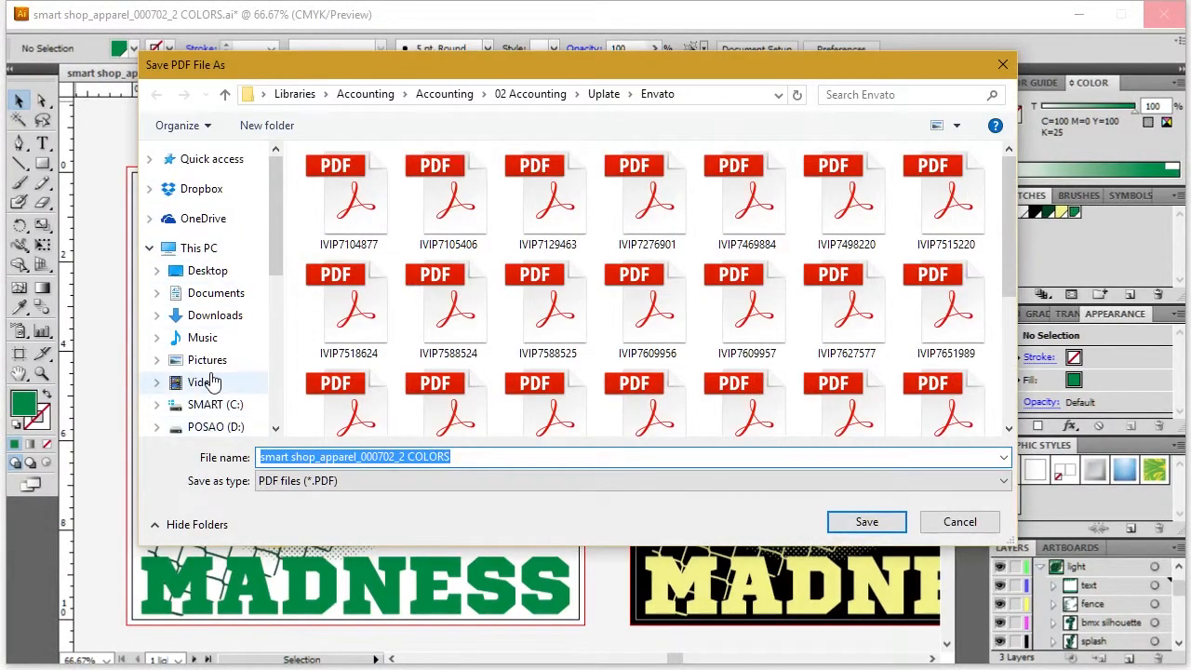
{"action": "left_click", "coordinate": [205, 270]}
{"action": "left_click", "coordinate": [849, 521]}
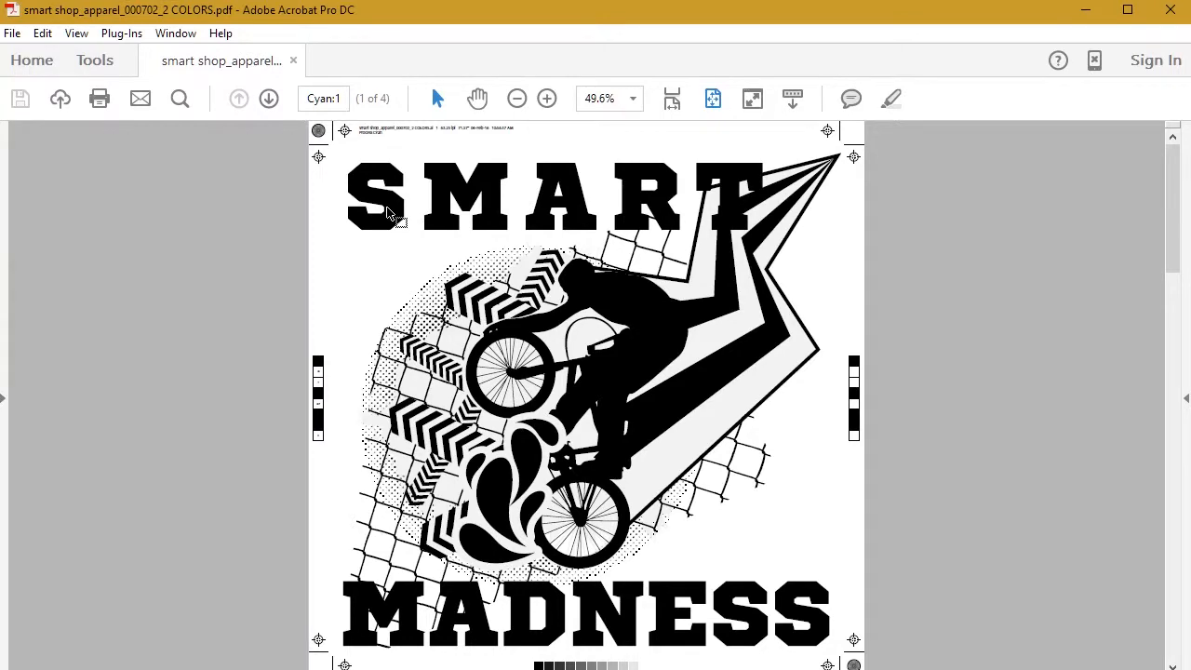
Step: Examine the Cyan, Magenta, Yellow and Black separation pages of the PDF in Acrobat, and close it to return to Illustrator
{"action": "key", "text": "Right"}
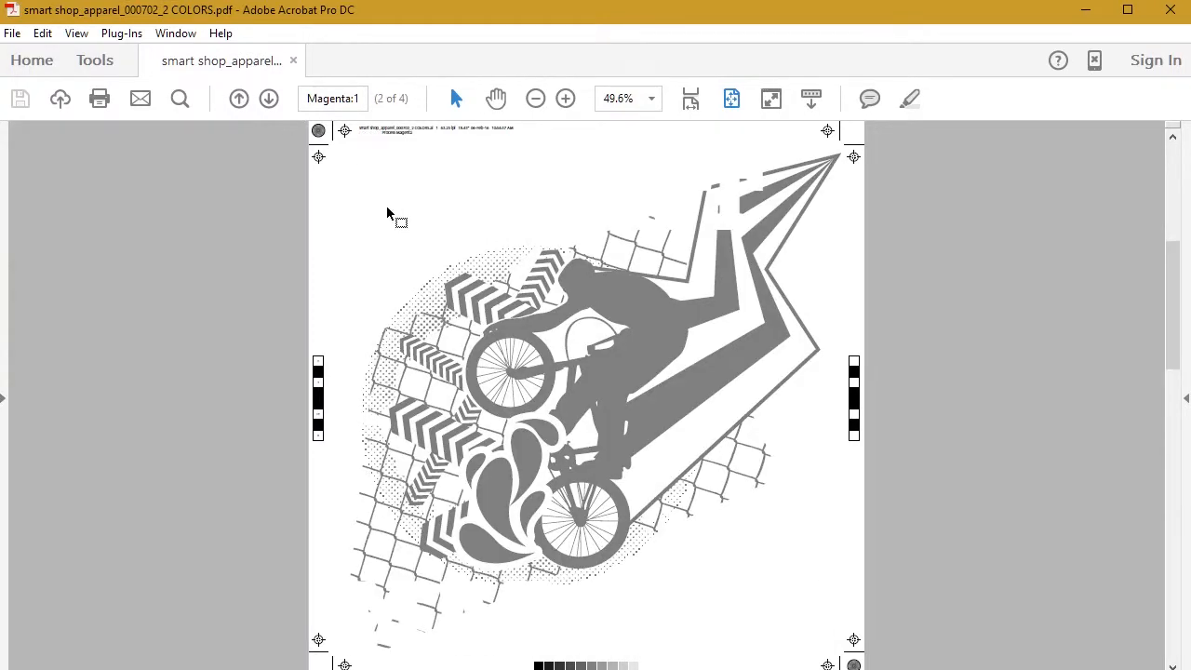
{"action": "key", "text": "Right"}
{"action": "key", "text": "Right"}
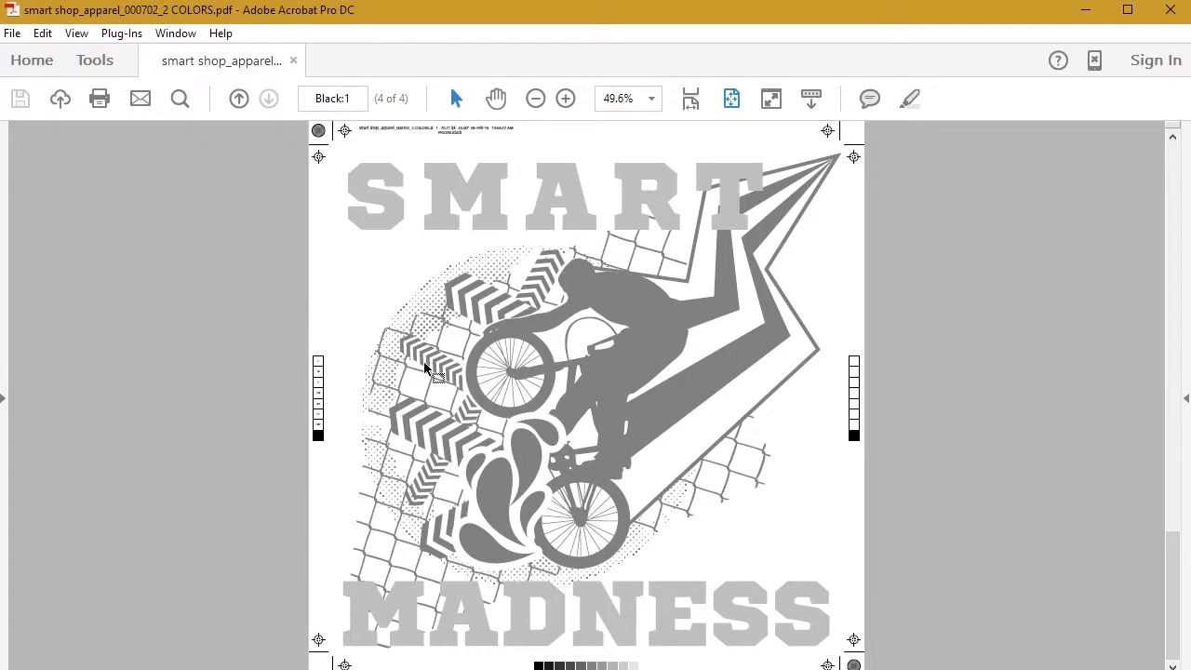
{"action": "key", "text": "Home"}
{"action": "key", "text": "Right"}
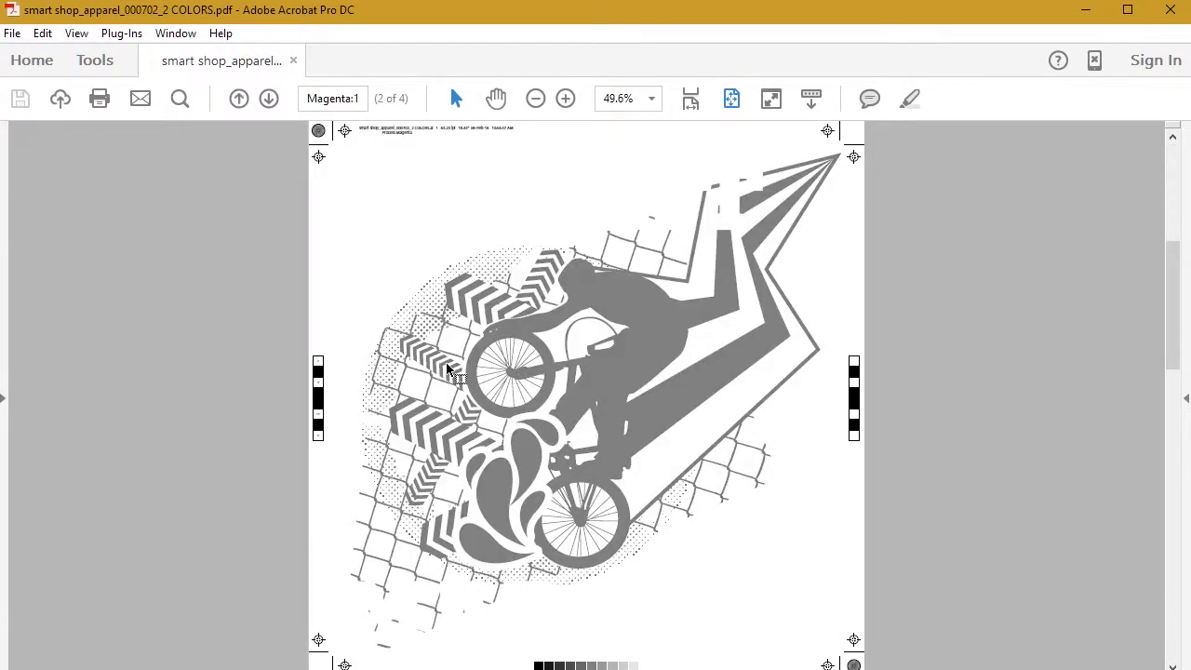
{"action": "key", "text": "Right"}
{"action": "key", "text": "Right"}
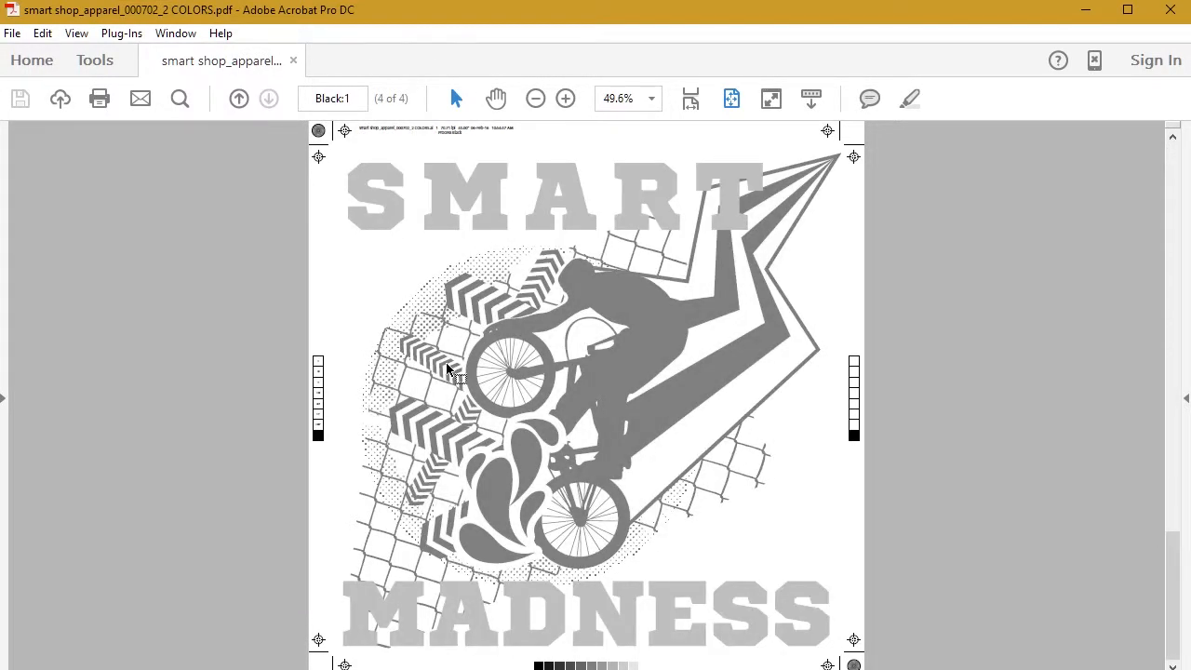
{"action": "left_click", "coordinate": [294, 62]}
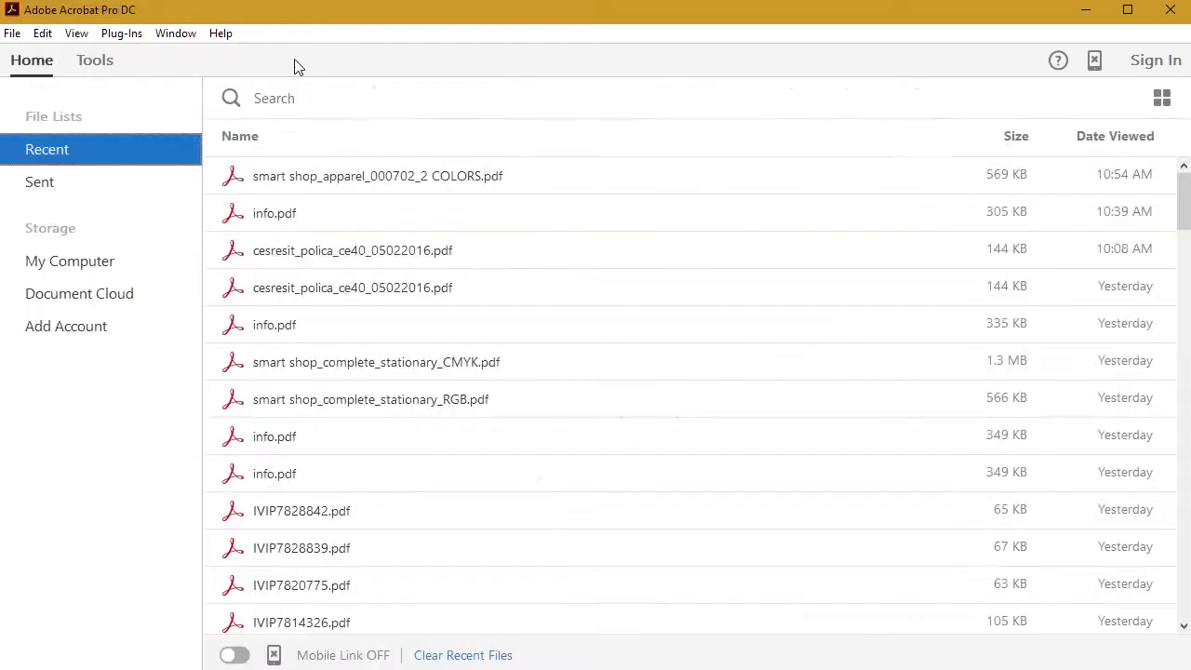
{"action": "left_click", "coordinate": [1170, 10]}
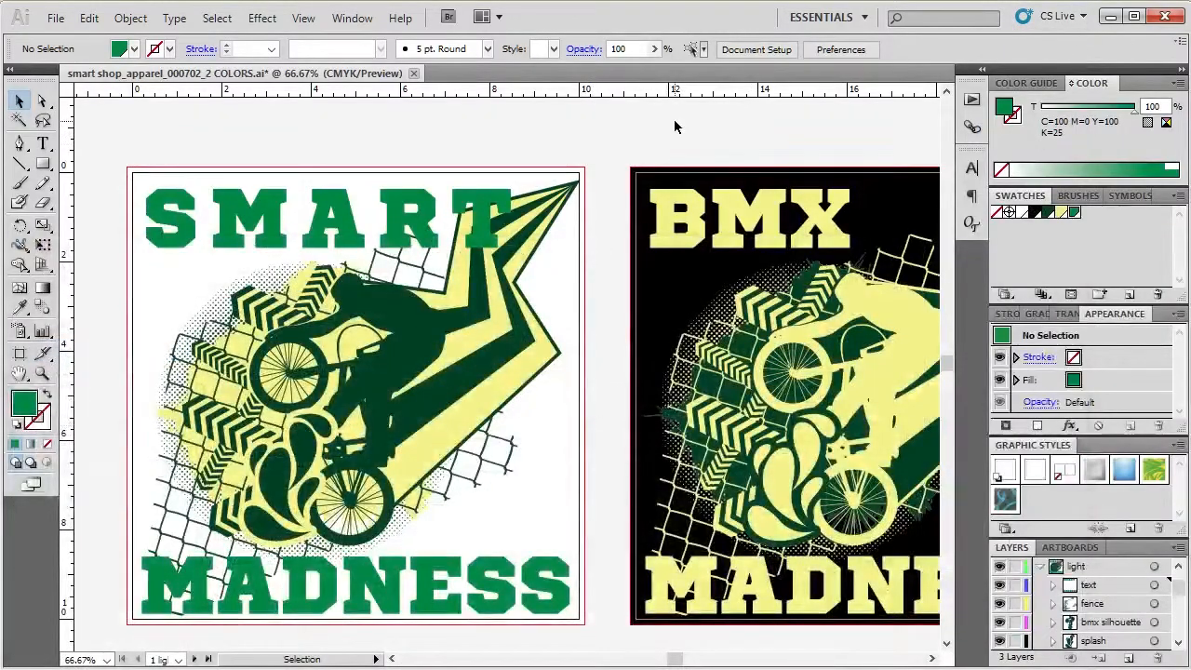